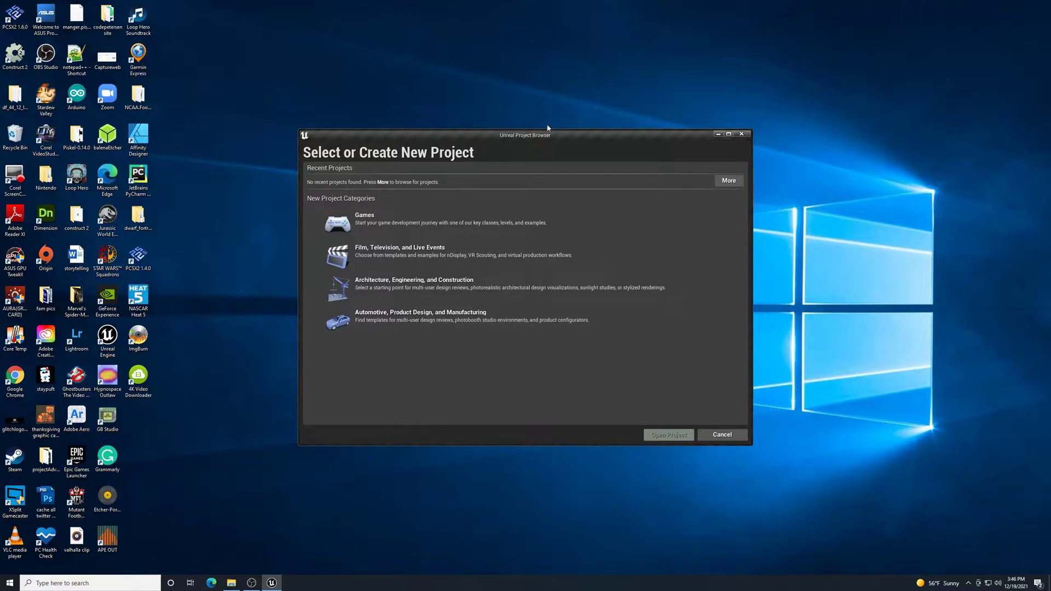
- Choose the Games category and the First Person template for the new project
left_click(439, 224)
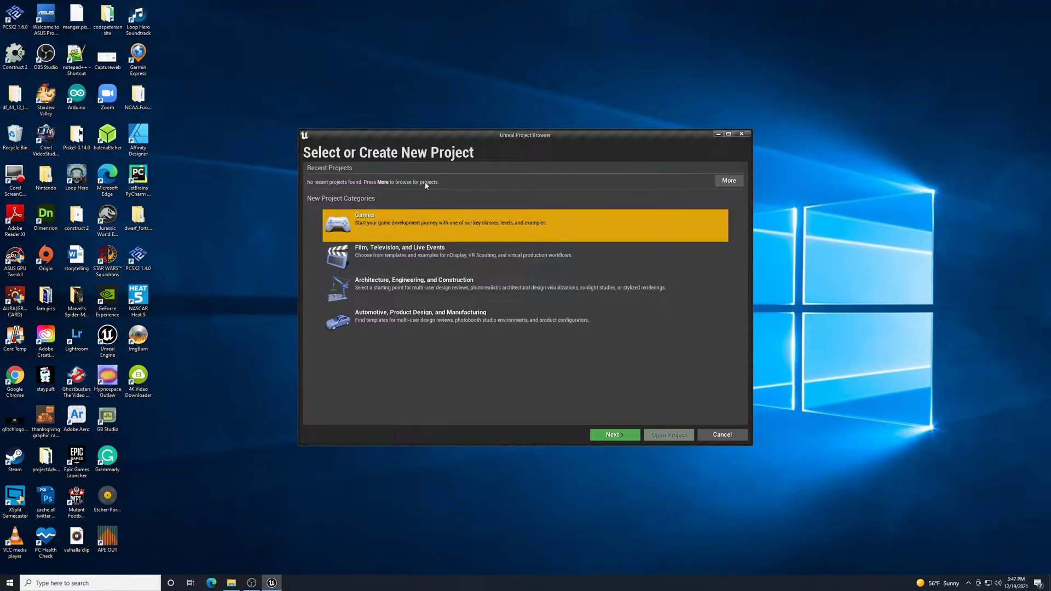
left_click(615, 435)
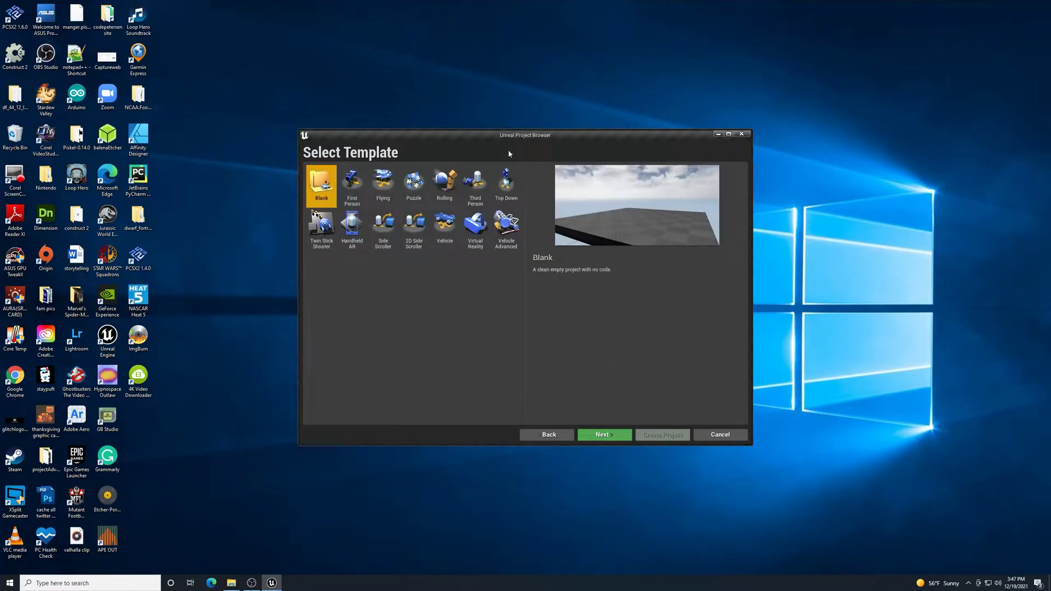
left_click(361, 180)
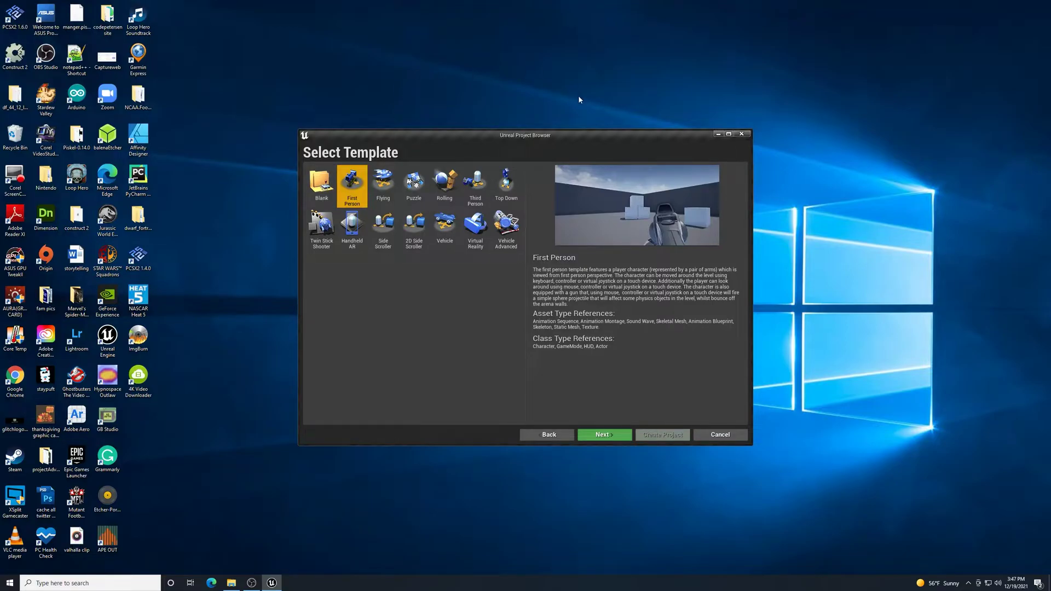
left_click(603, 435)
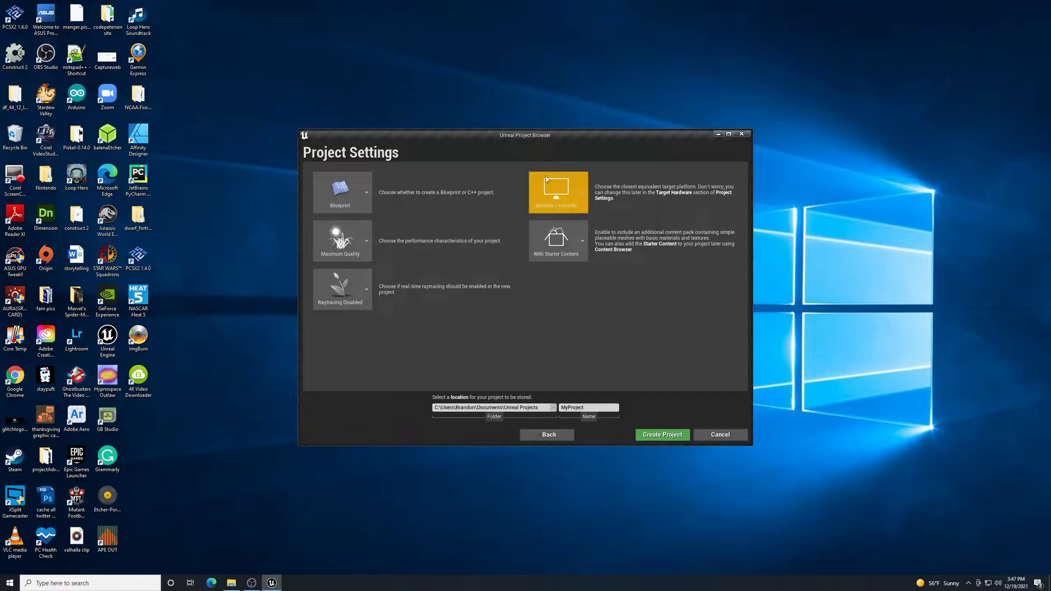
- Configure the new project as Blueprint with Maximum Quality, keeping With Starter Content selected
left_click(369, 193)
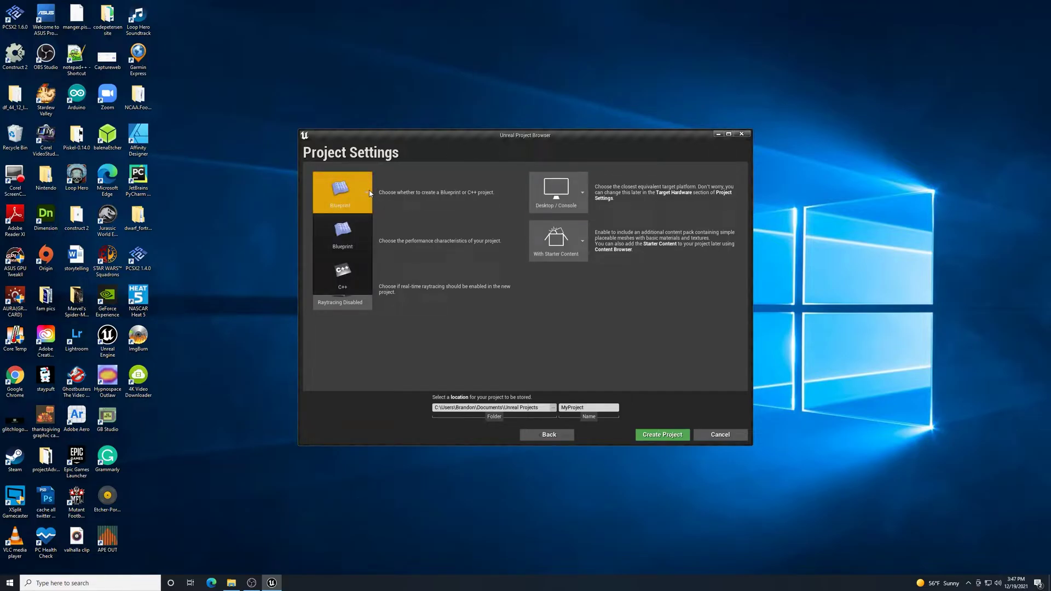
left_click(359, 230)
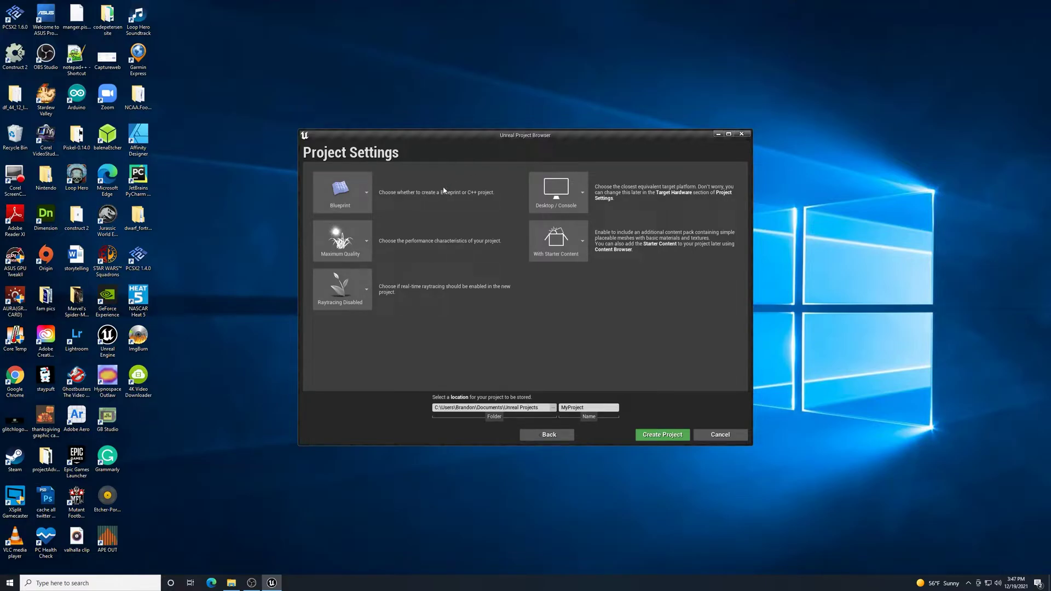
left_click(369, 246)
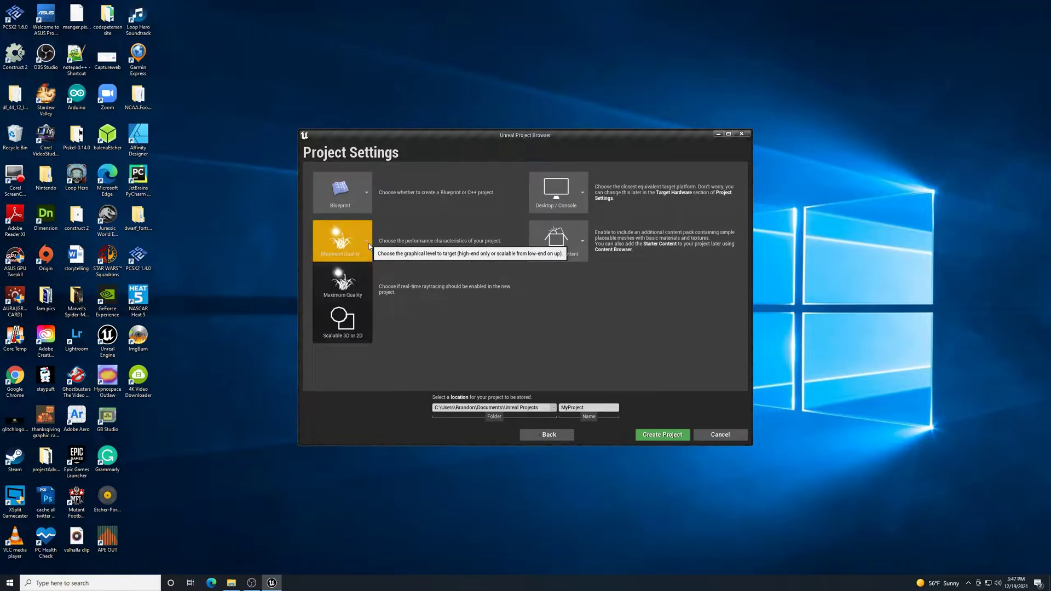
left_click(359, 271)
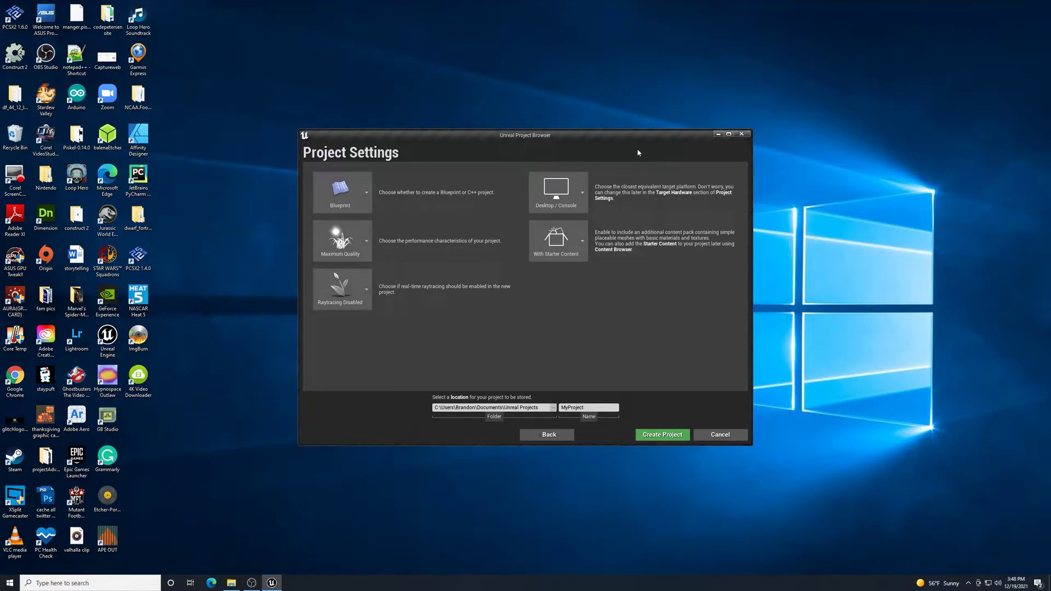
left_click(583, 245)
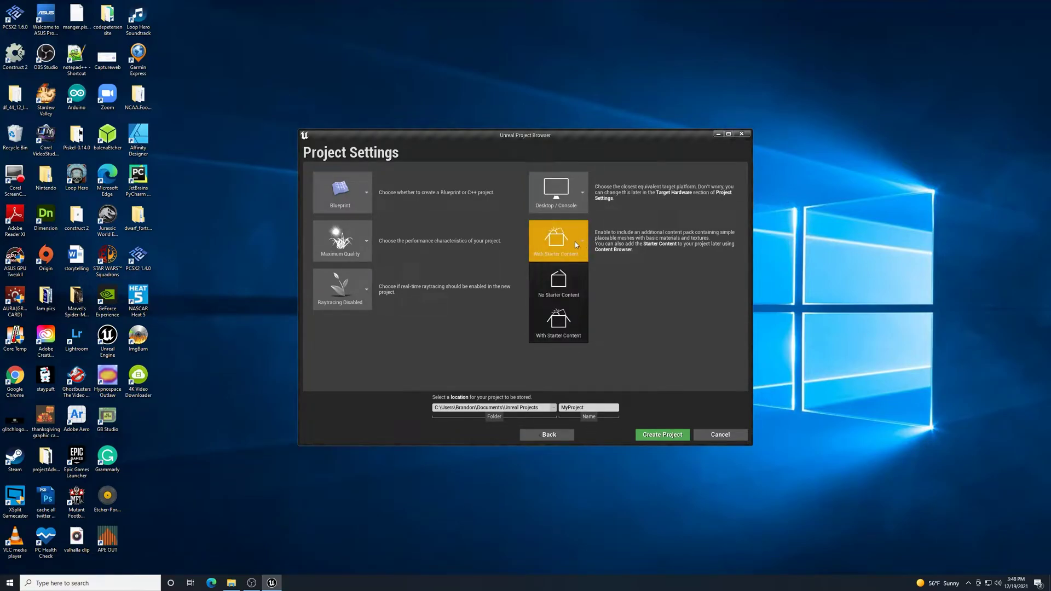
left_click(575, 241)
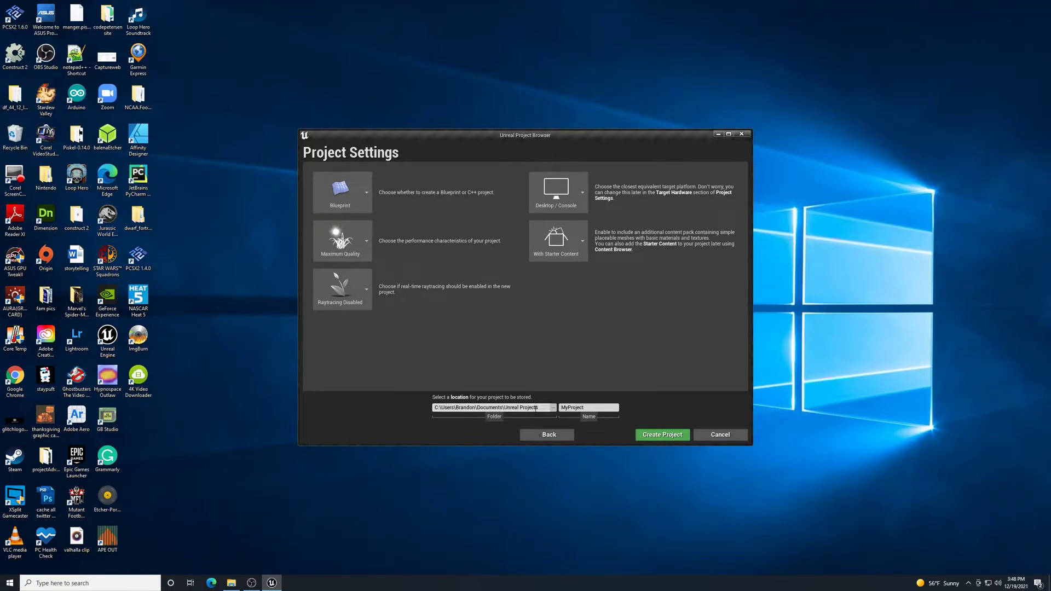
- Name the project EscapeRoomDemo and create it
left_click(588, 408)
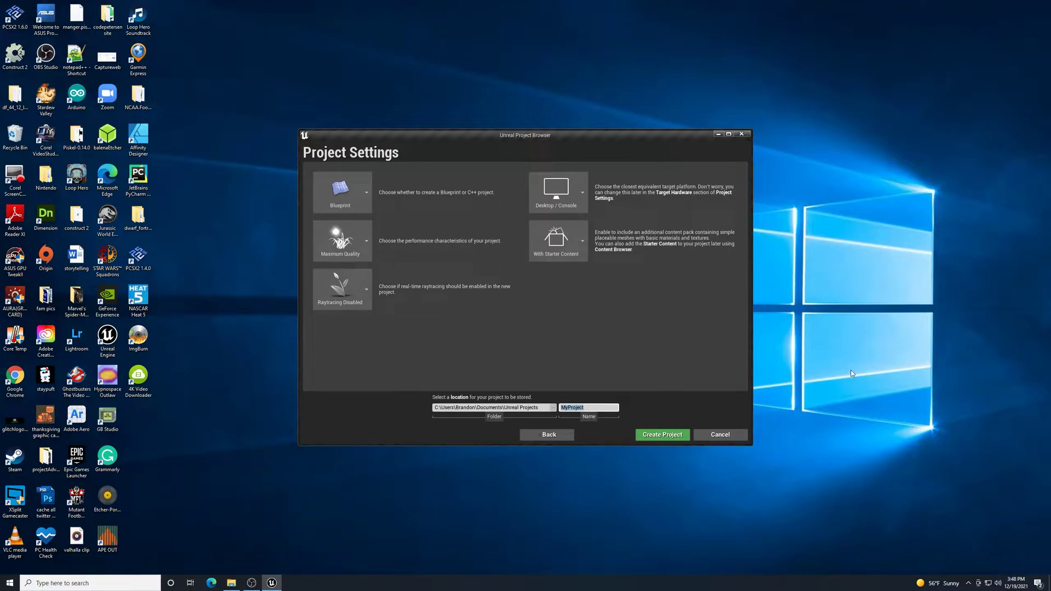
type("EscapeRoomDemo")
left_click(681, 434)
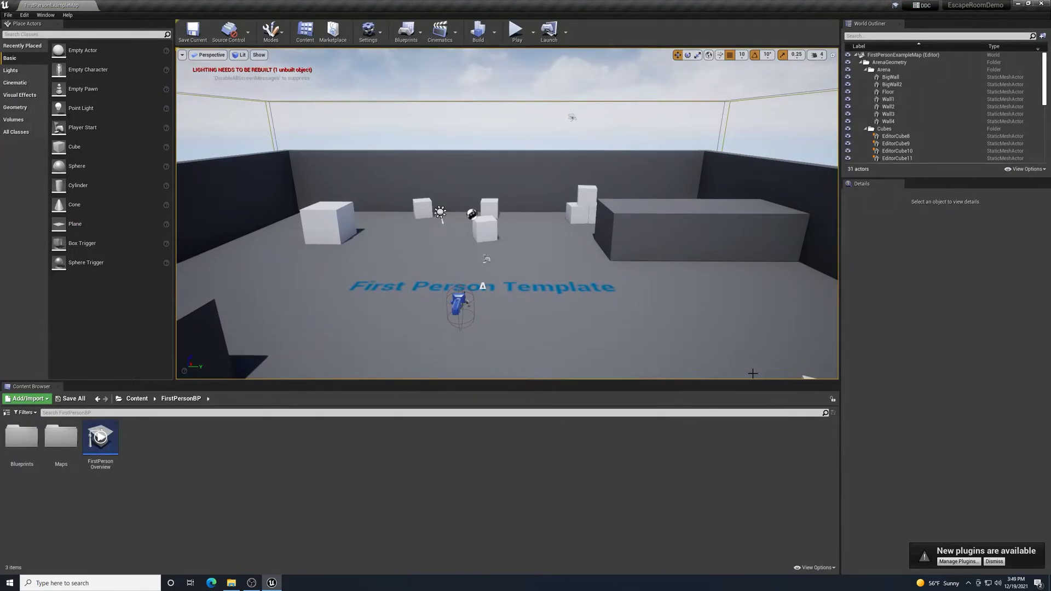
- Enlarge the World Outliner's actor list and increase the height of the level viewport
scroll(659, 287, "up", 2)
scroll(657, 289, "down", 5)
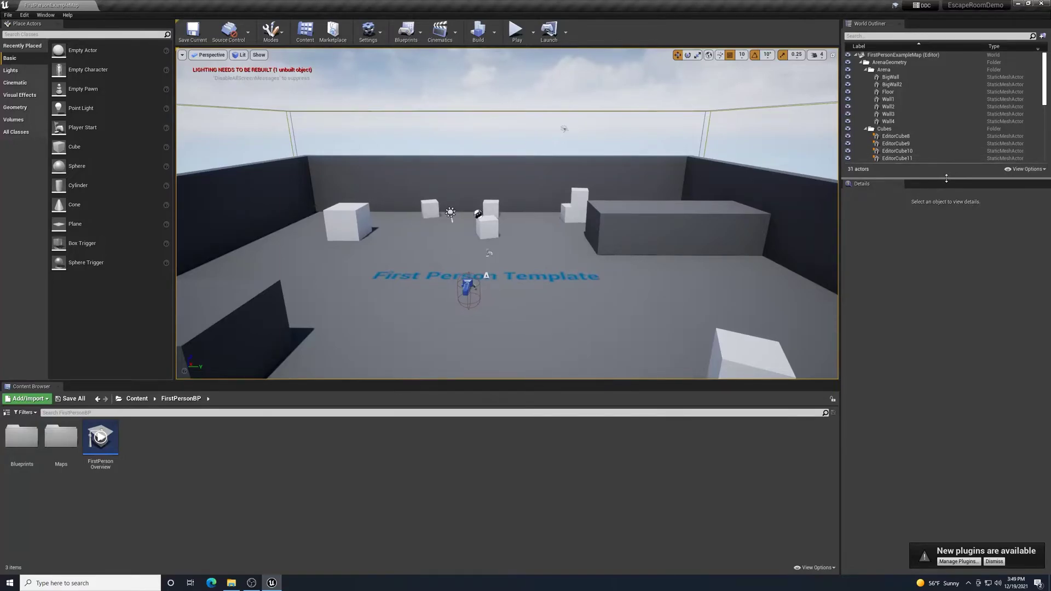
left_click_drag(946, 179, 955, 319)
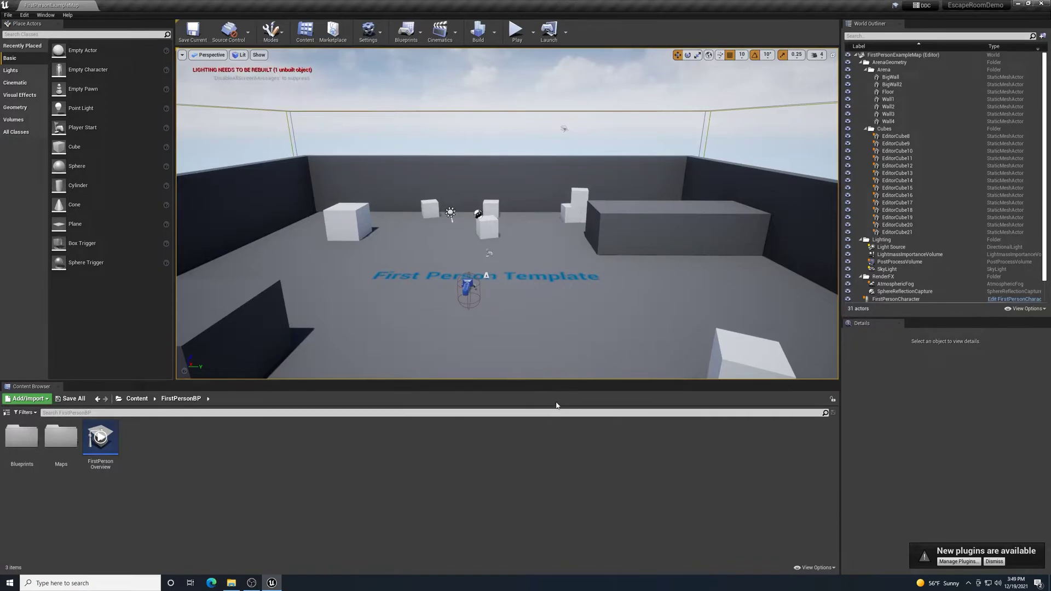
left_click_drag(582, 378, 582, 457)
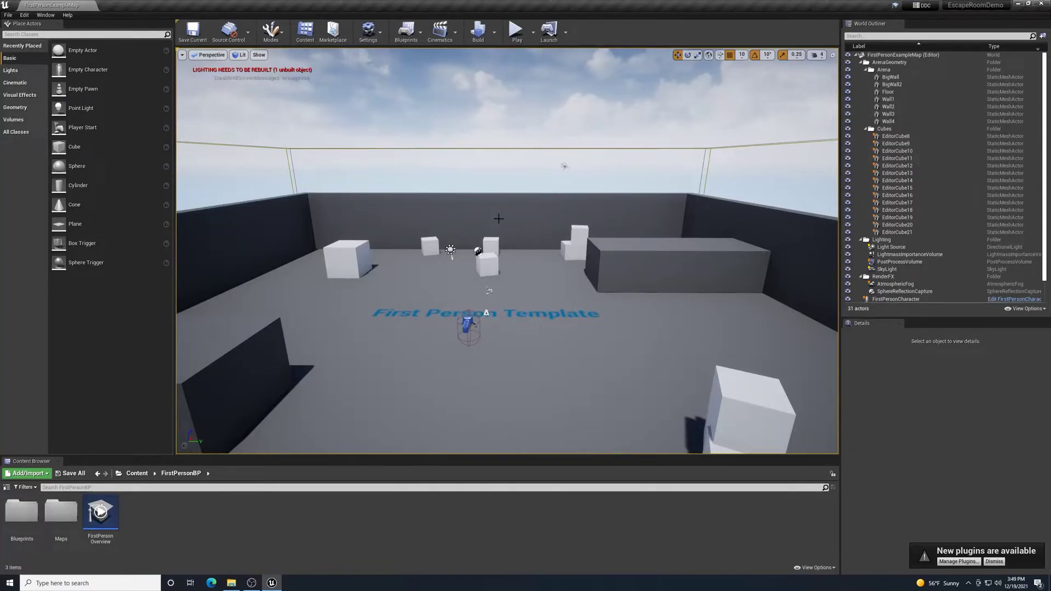
scroll(451, 308, "down", 5)
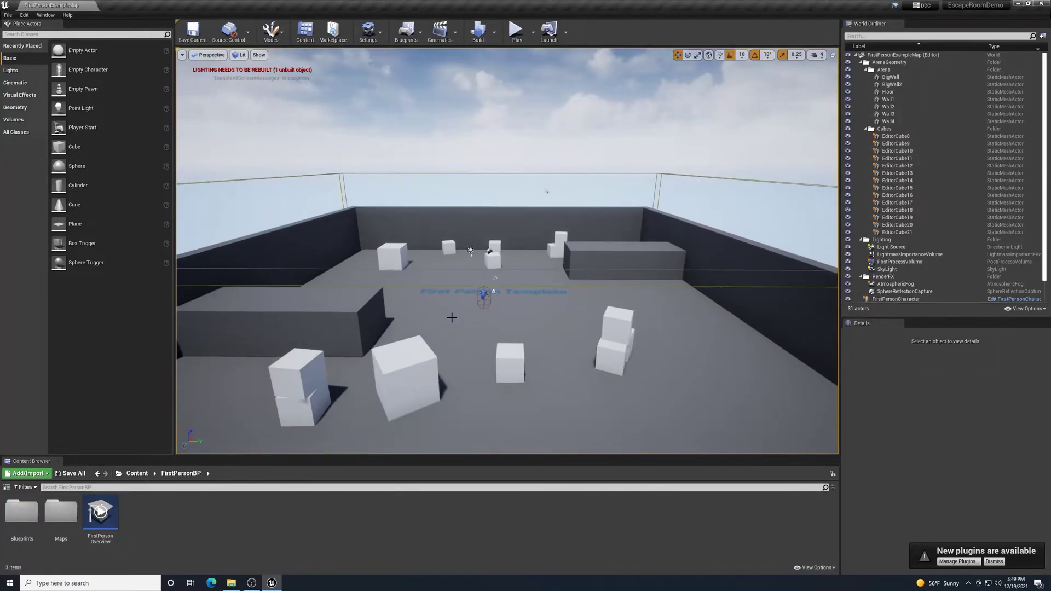
scroll(577, 250, "up", 3)
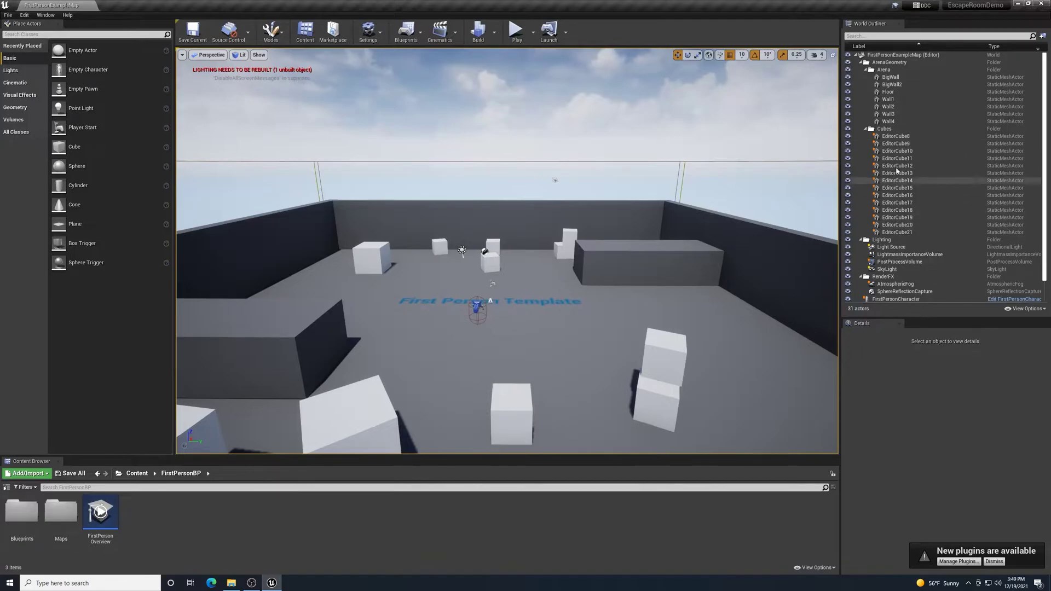
- Select EditorCube9 and look through its transform, mesh, physics, lighting and rendering properties
left_click(897, 143)
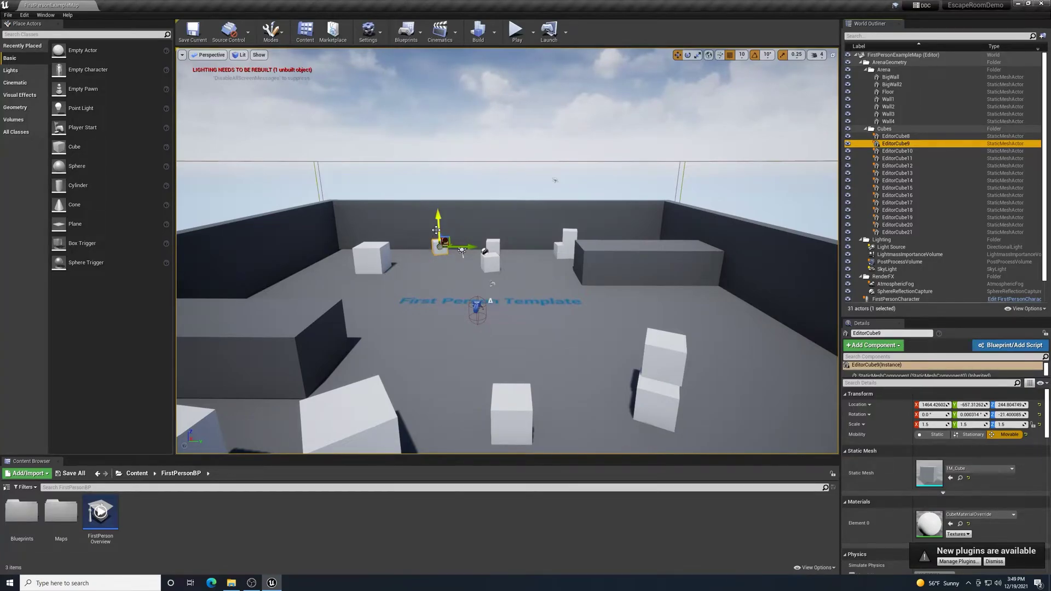
scroll(931, 415, "down", 2)
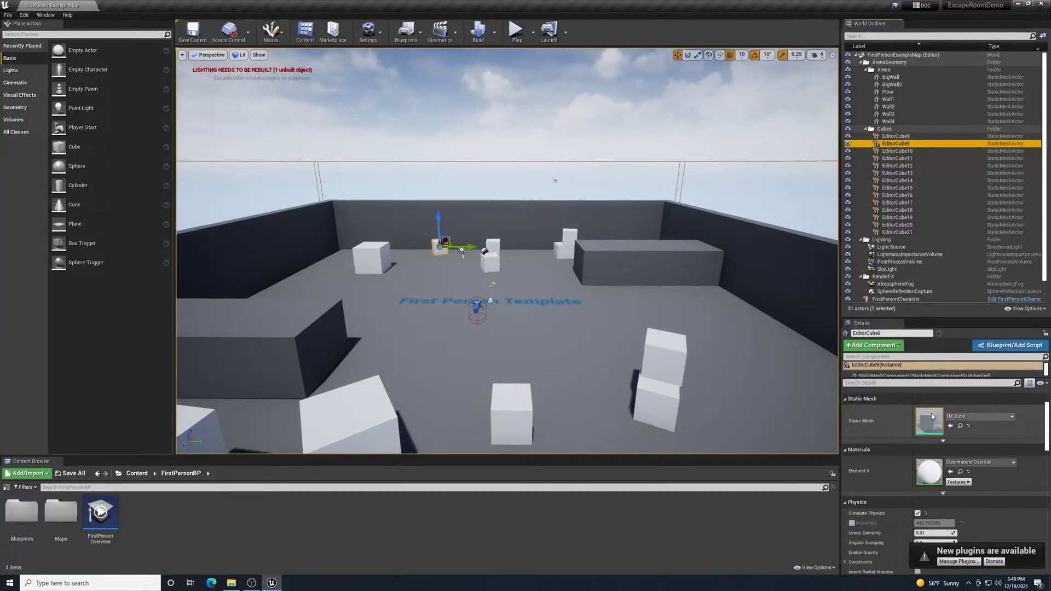
scroll(932, 416, "down", 5)
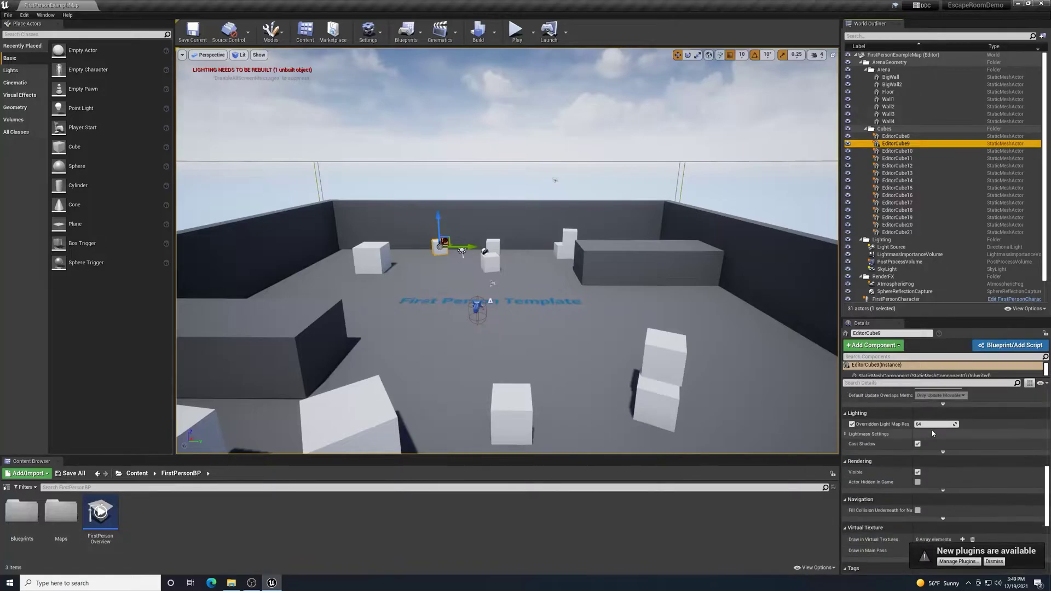
scroll(933, 433, "up", 4)
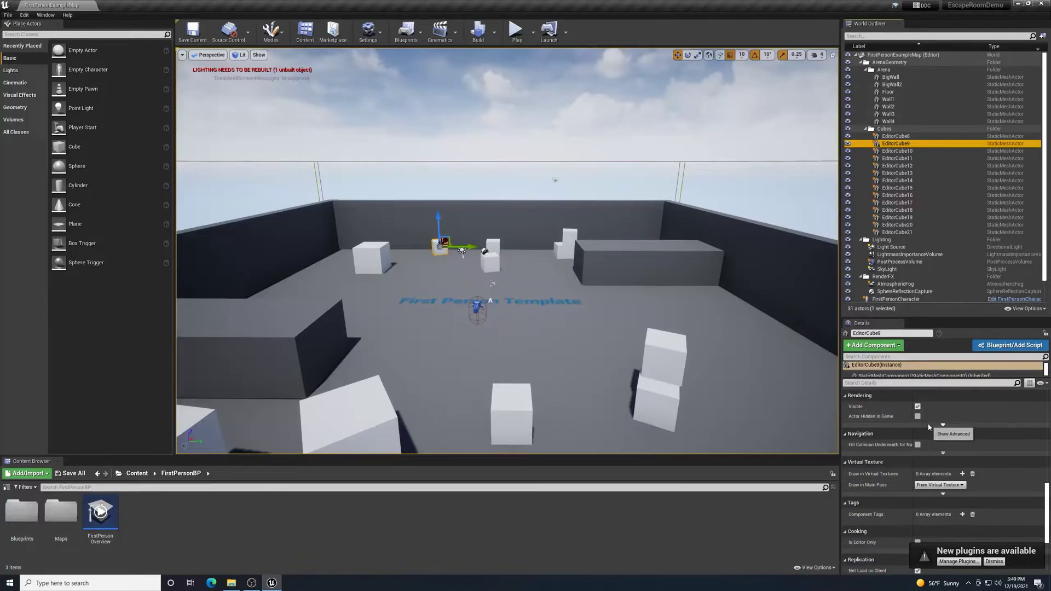
- Examine where individual level actors sit by selecting EditorCube16, PostProcessVolume, EditorCube15, EditorCube11, EditorCube9 and EditorCube12 in turn
left_click(911, 196)
left_click(893, 262)
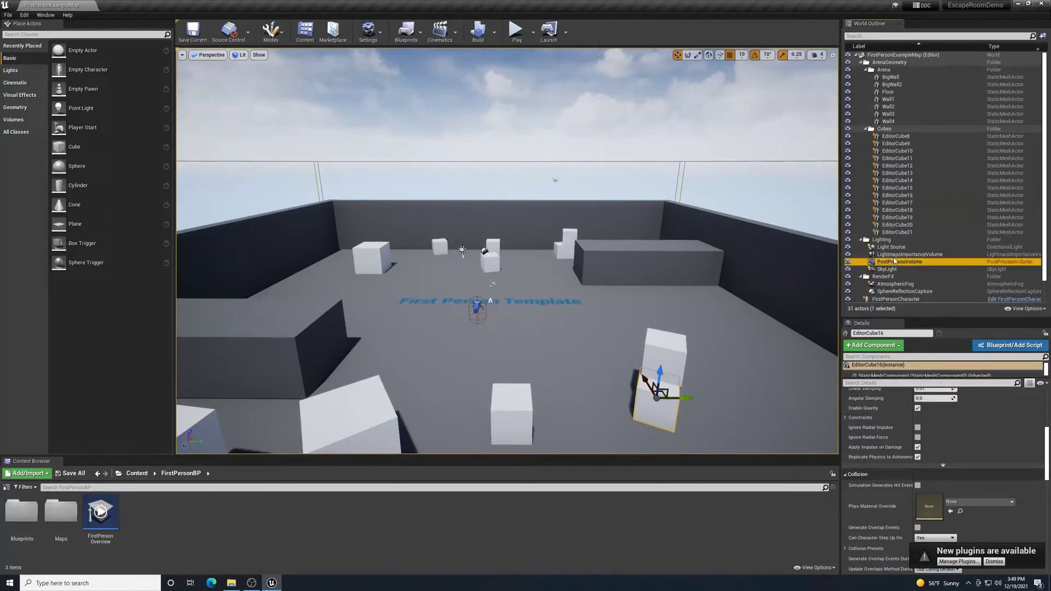
left_click(896, 188)
left_click(897, 166)
left_click(897, 158)
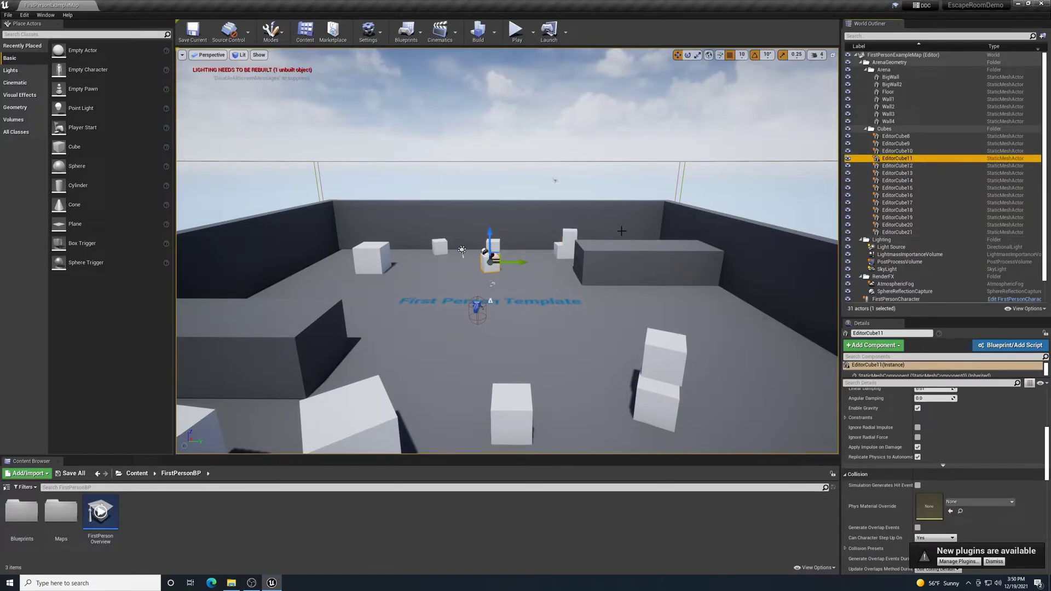
left_click(897, 143)
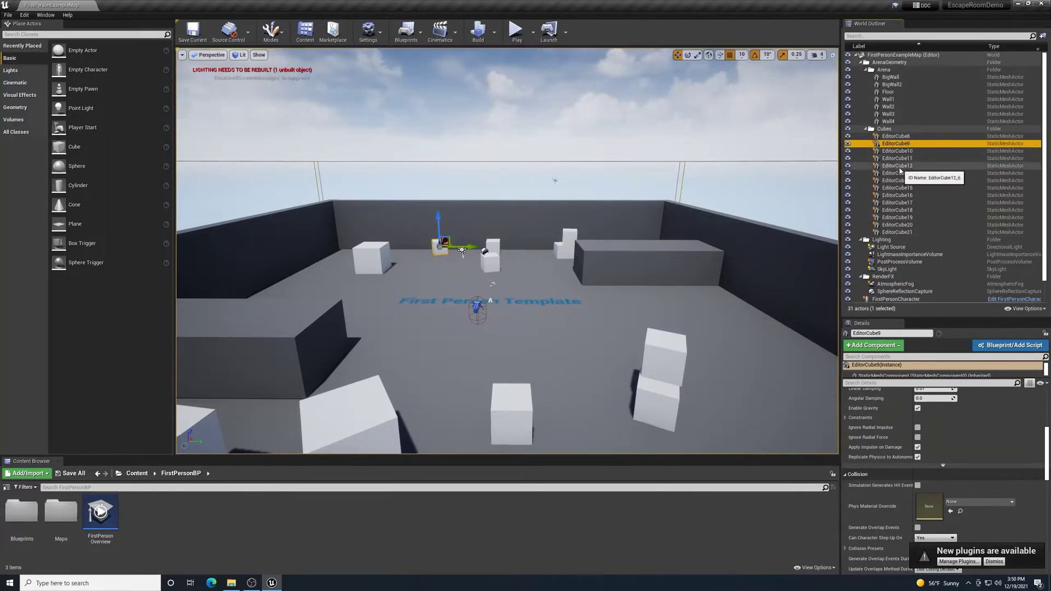
left_click(898, 165)
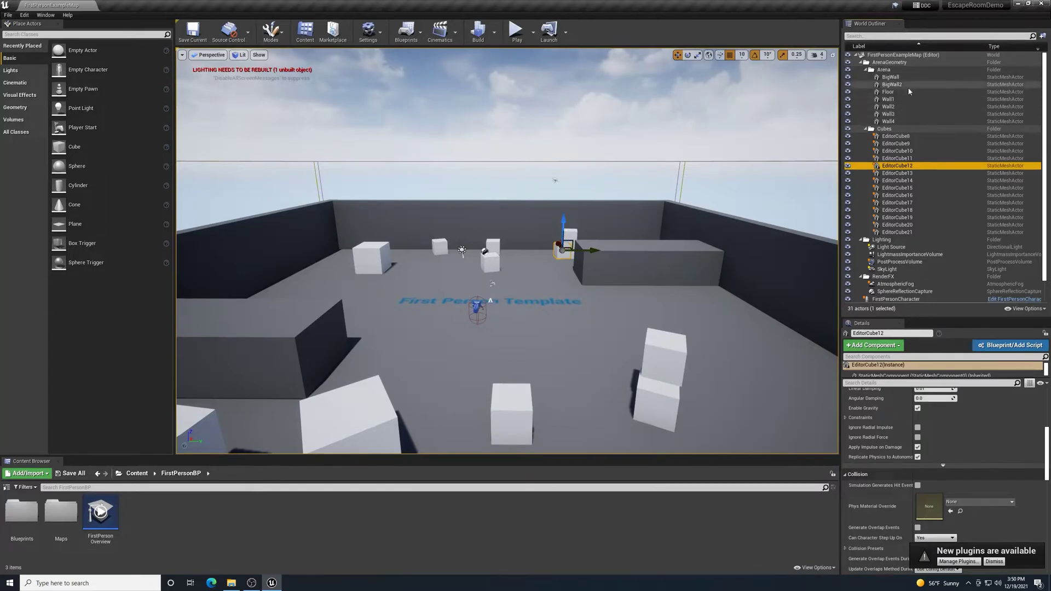
scroll(925, 180, "down", 1)
scroll(926, 175, "up", 1)
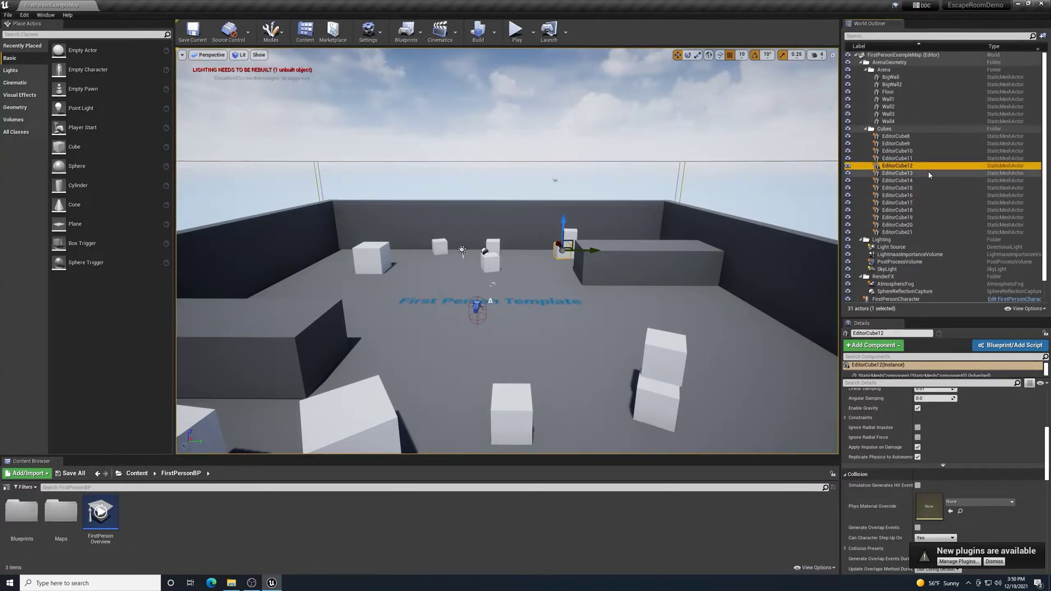
- Search the level's actors for "editor", focus the view on EditorCube8, and clear the search
left_click(887, 36)
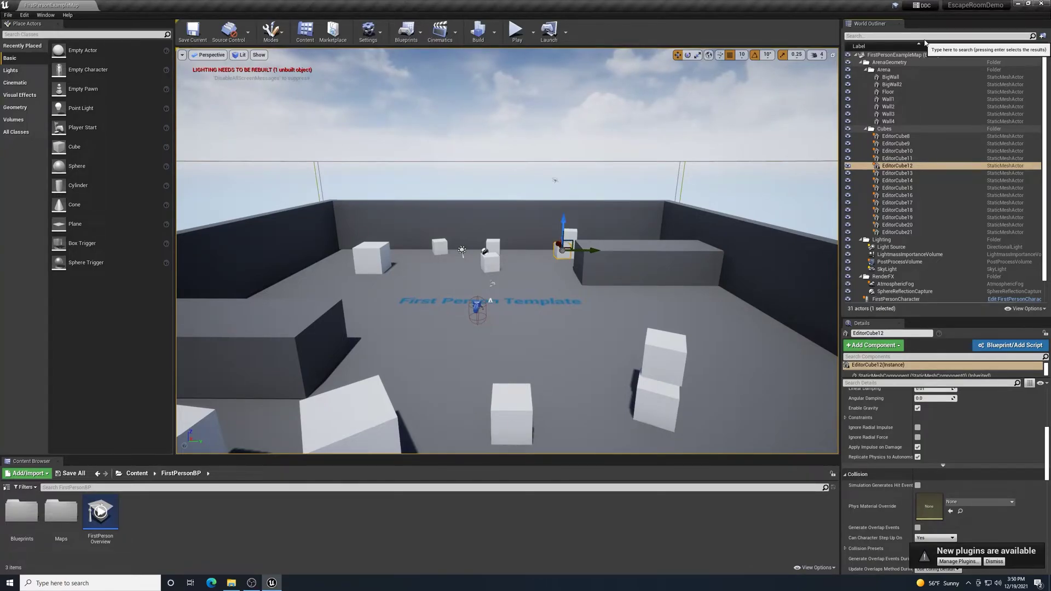
type("editor")
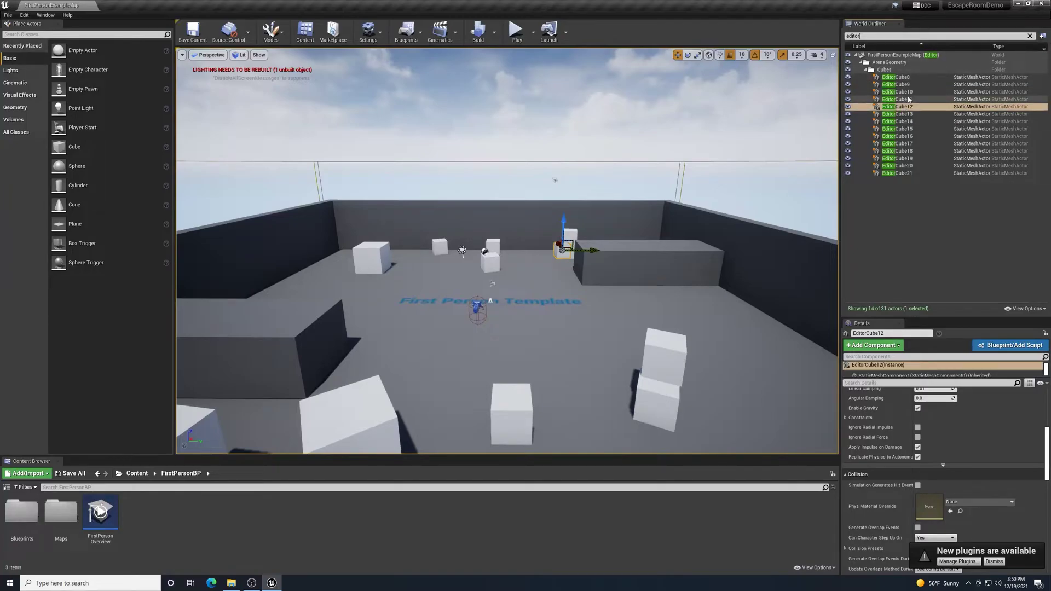
left_click(894, 77)
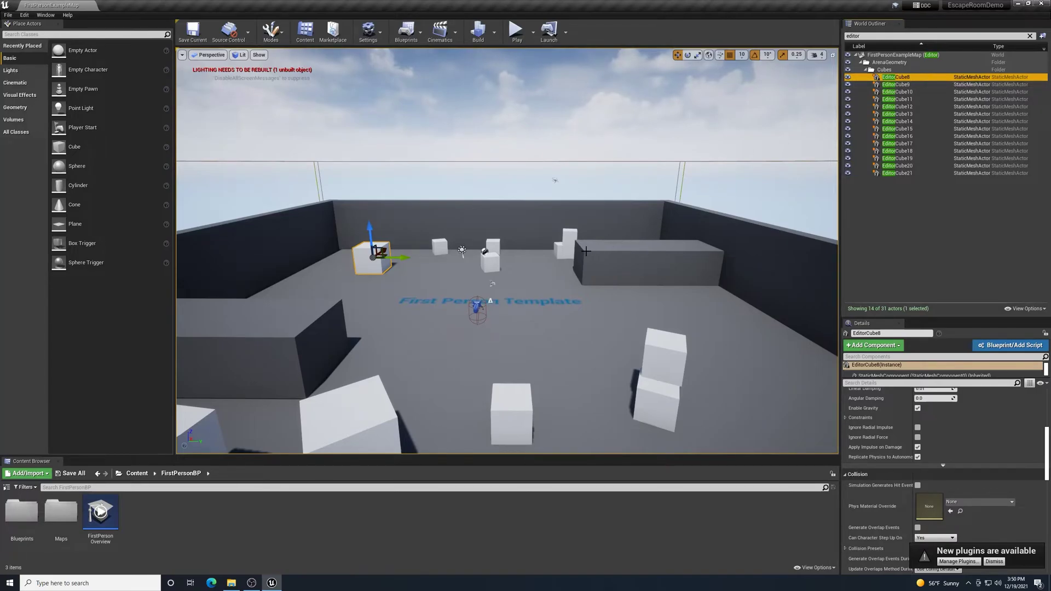
key("f")
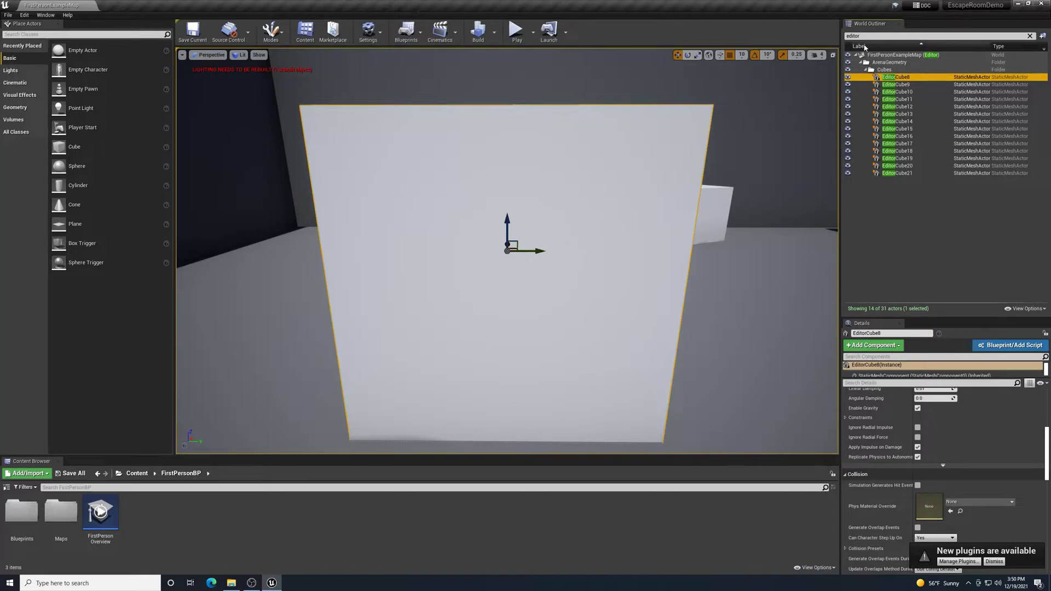
left_click_drag(861, 37, 824, 37)
key("BackSpace")
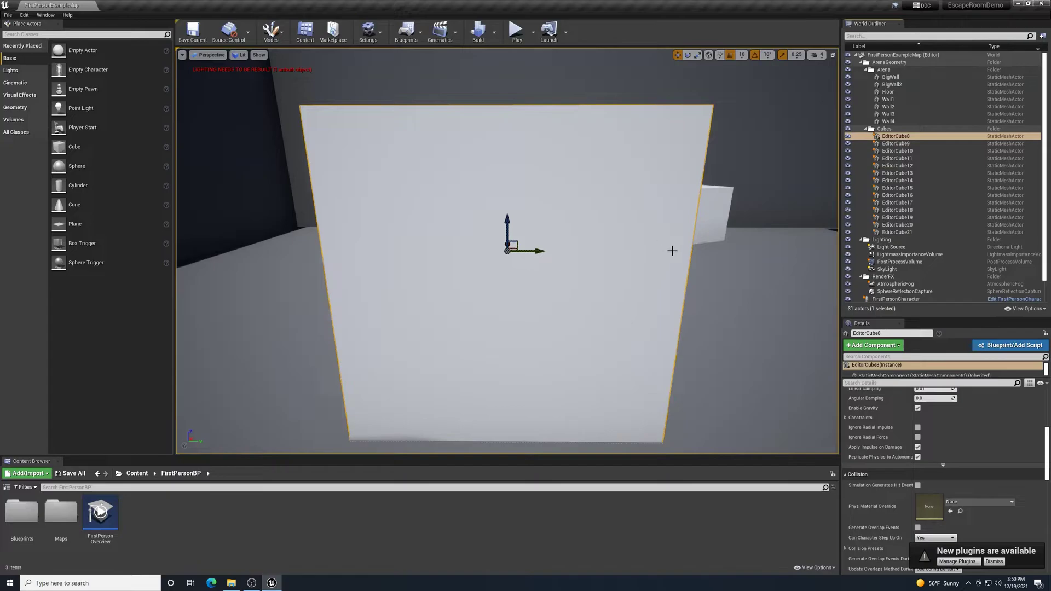
- Examine EditorCube8 and the surrounding arena from different distances and angles
scroll(887, 503, "down", 2)
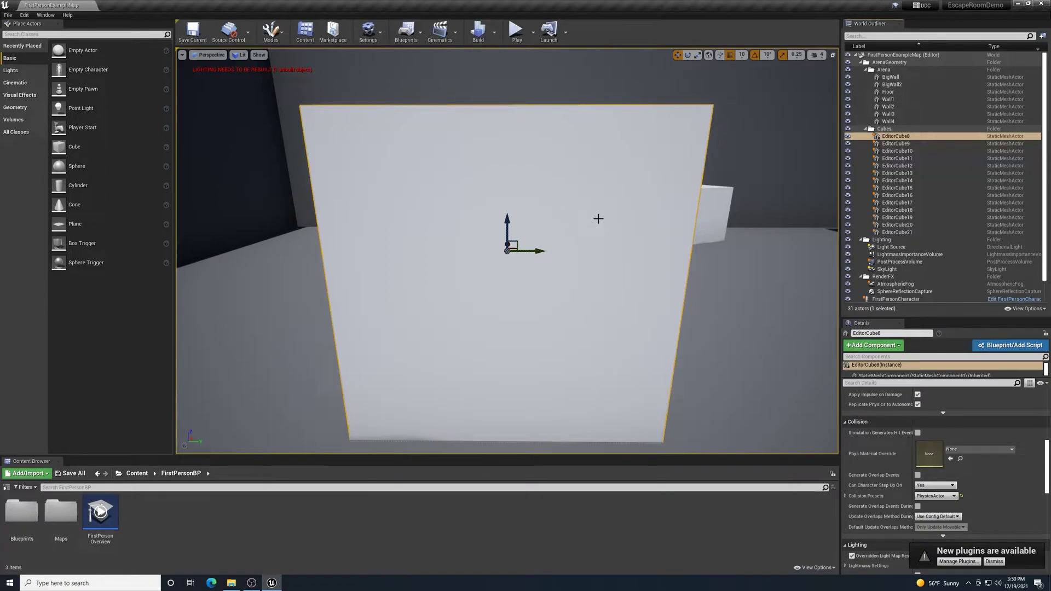
scroll(599, 219, "down", 4)
scroll(599, 219, "up", 5)
scroll(599, 219, "down", 5)
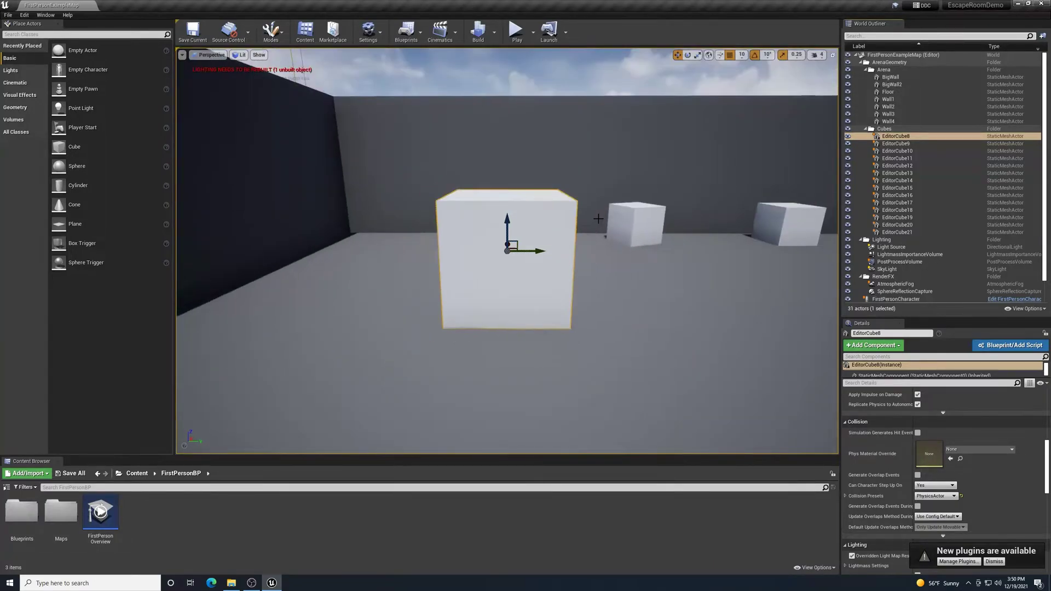
scroll(599, 218, "up", 5)
scroll(599, 219, "down", 5)
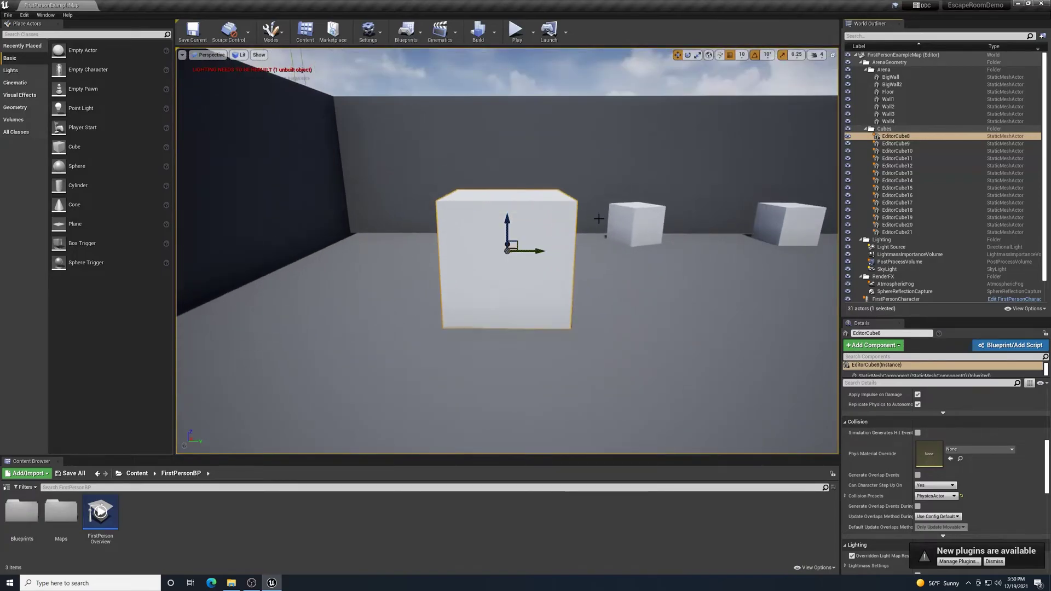
scroll(598, 219, "up", 2)
scroll(598, 219, "down", 2)
mouse_move(598, 219)
right_mouse_down()
mouse_move(598, 206)
mouse_move(587, 222)
mouse_move(598, 213)
right_mouse_up()
mouse_move(598, 213)
left_mouse_down()
mouse_move(582, 198)
mouse_move(597, 193)
mouse_move(587, 209)
mouse_move(587, 189)
mouse_move(588, 199)
left_mouse_up()
mouse_move(573, 208)
right_mouse_down()
mouse_move(564, 207)
mouse_move(577, 208)
right_mouse_up()
right_click_drag(597, 280, 514, 283)
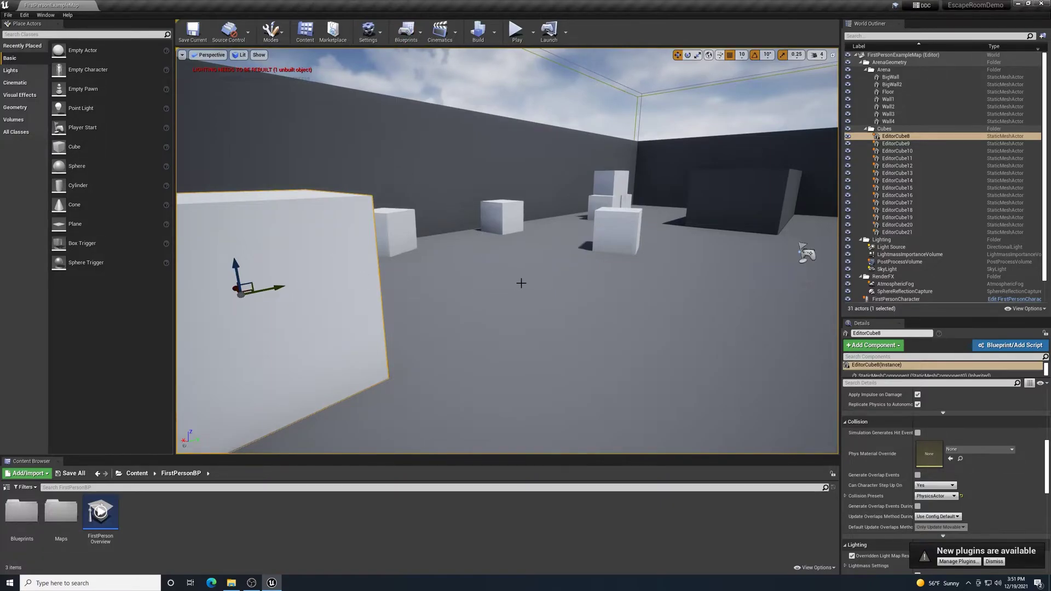
- Examine EditorCube8 from several angles and distances, refocusing the view on it along the way
right_click_drag(520, 283, 522, 282)
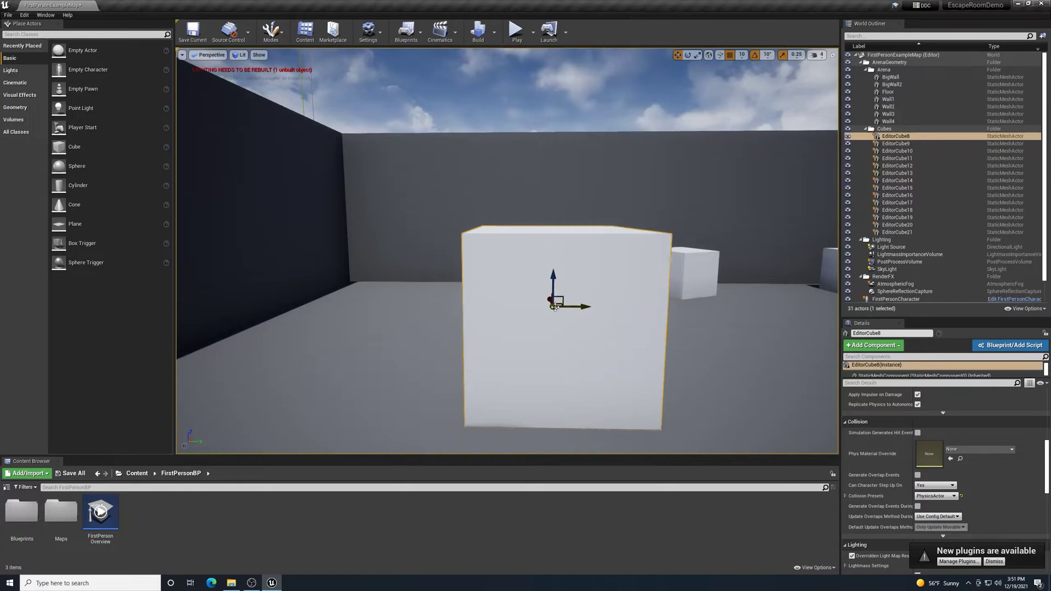
scroll(661, 334, "down", 4)
mouse_move(662, 332)
right_mouse_down()
mouse_move(690, 324)
mouse_move(669, 310)
mouse_move(649, 331)
mouse_move(737, 339)
mouse_move(655, 329)
mouse_move(729, 329)
mouse_move(662, 331)
right_mouse_up()
mouse_move(563, 345)
right_mouse_down()
mouse_move(285, 341)
mouse_move(547, 337)
right_mouse_up()
scroll(563, 345, "up", 8)
key("d")
right_click_drag(481, 205, 497, 235)
key("f")
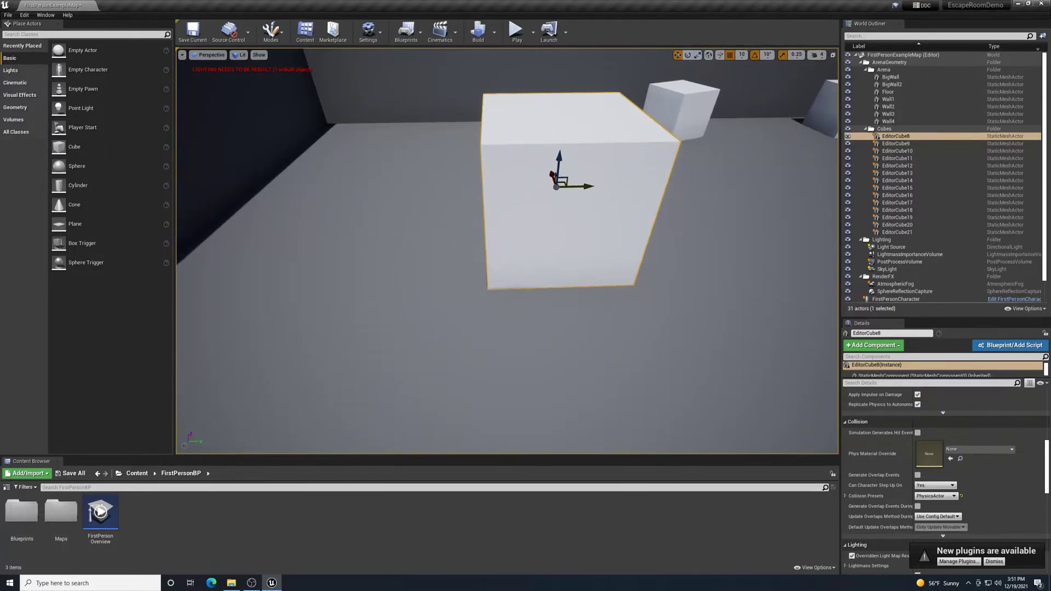
right_click_drag(520, 265, 521, 262)
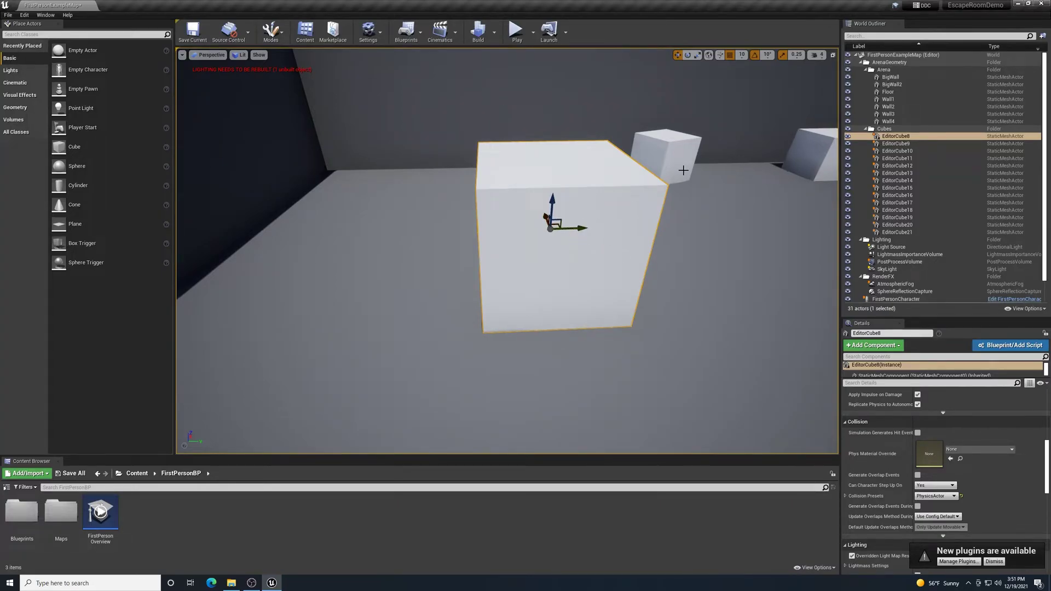
right_click_drag(699, 333, 703, 331)
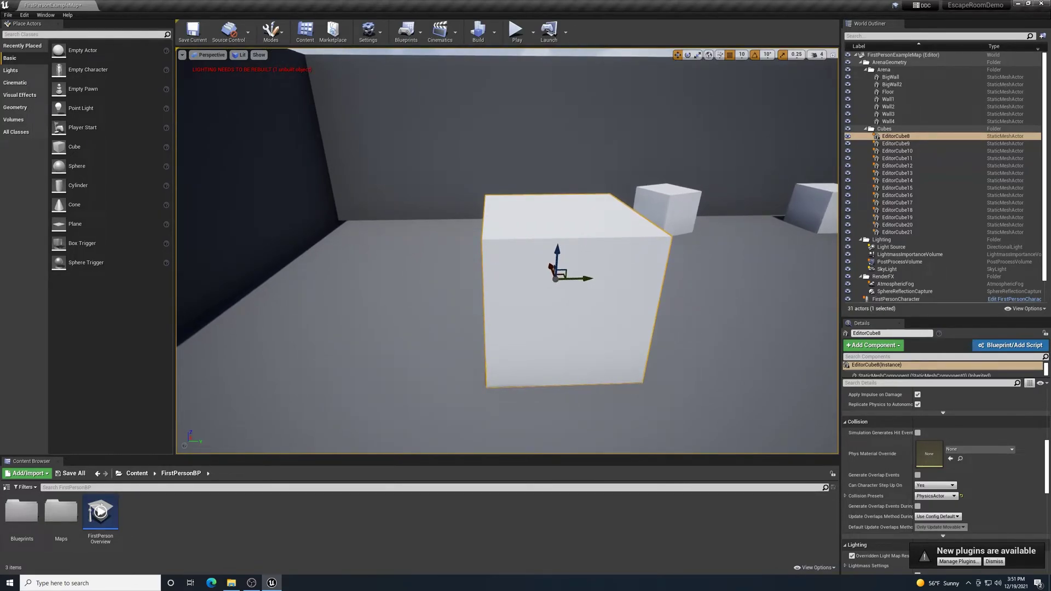
- Examine EditorCube8 and the cubes behind it by strafing the camera from side to side and backing away
key("d")
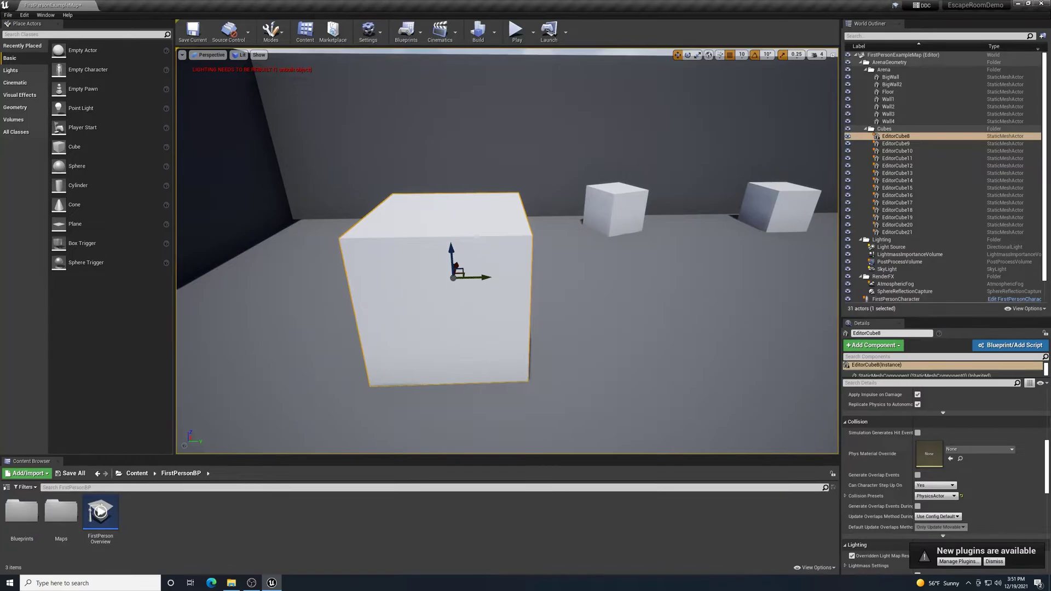
key("a")
key("d")
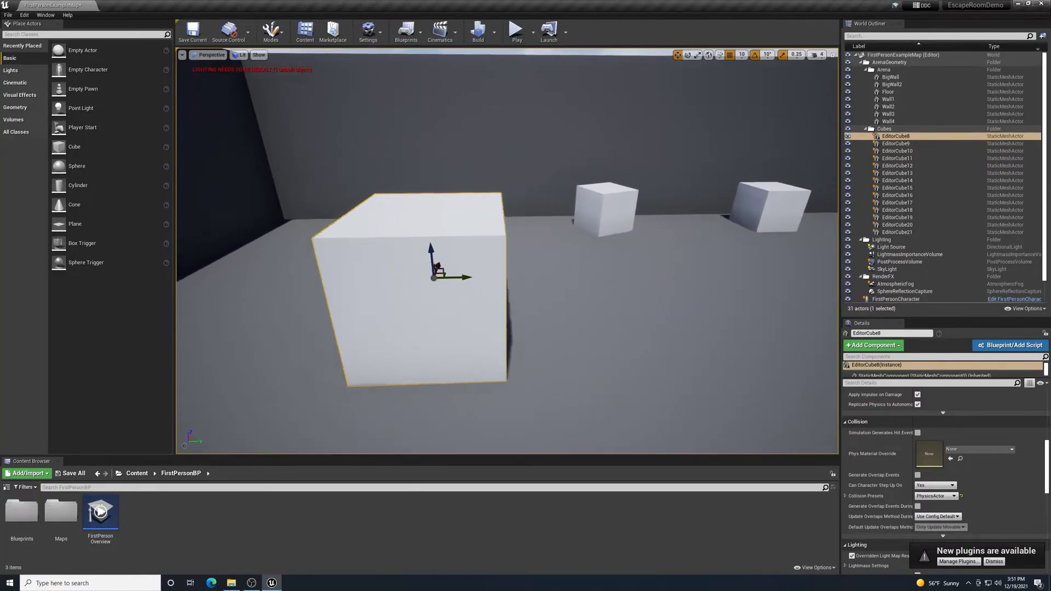
key("a")
key("d")
key("a")
key("d")
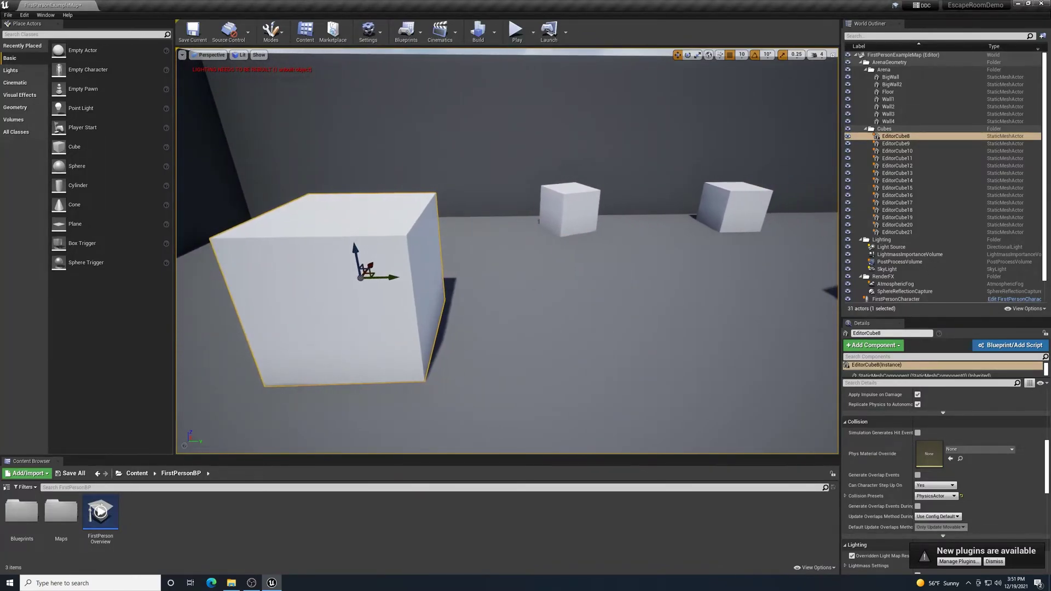
key("a")
key("d")
key("a")
key("d")
key("d")
key("s")
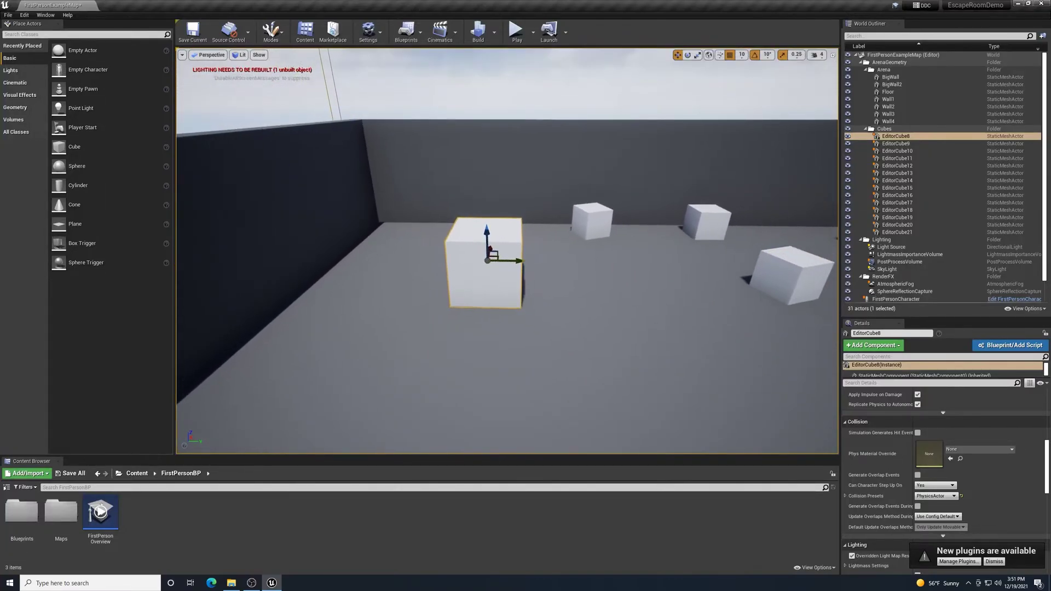
- Examine EditorCube8 against the arena walls by flying around it and moving closer and farther away
key("w")
key("w")
right_click_drag(507, 250, 1046, 232)
key("w")
key("d")
key("a")
key("a")
key("a")
key("a")
key("s")
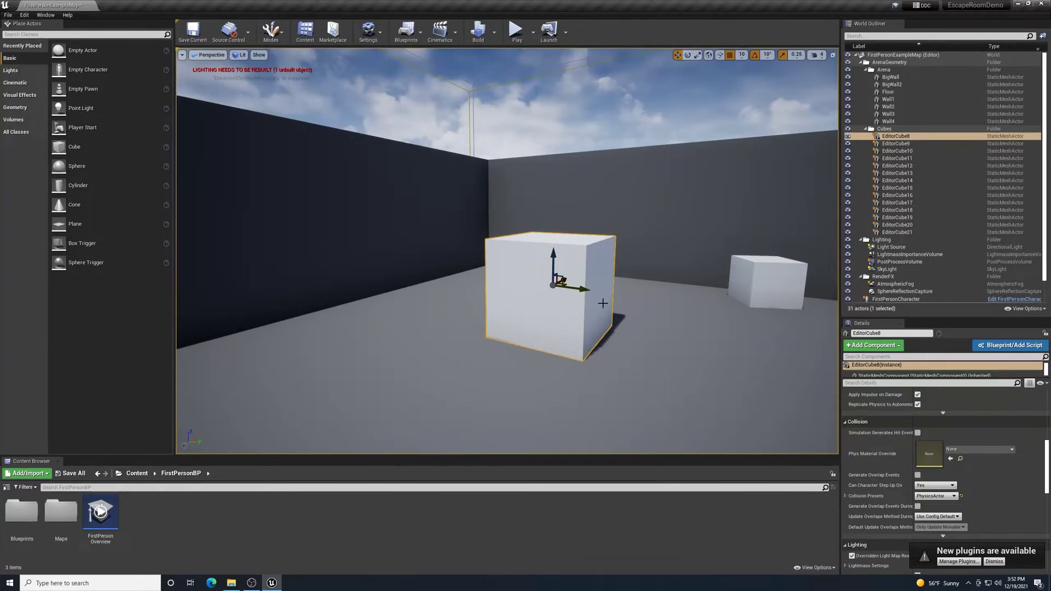
scroll(602, 303, "up", 5)
scroll(602, 305, "down", 5)
scroll(601, 307, "up", 3)
key("s")
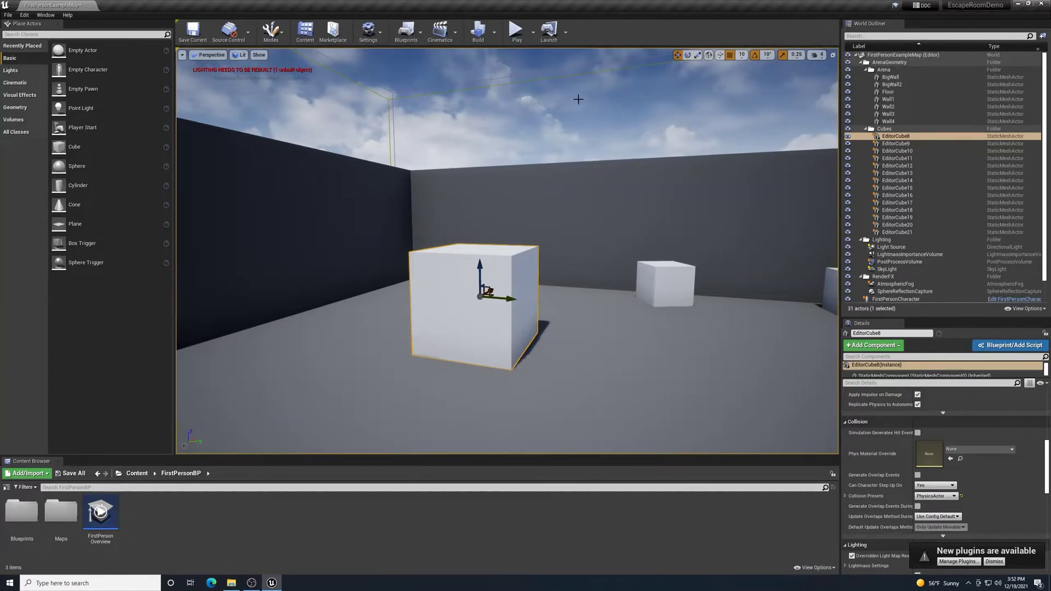
- Select EditorCube11, focus the view on it, and look at the cubes around it
left_click(888, 99)
left_click(904, 158)
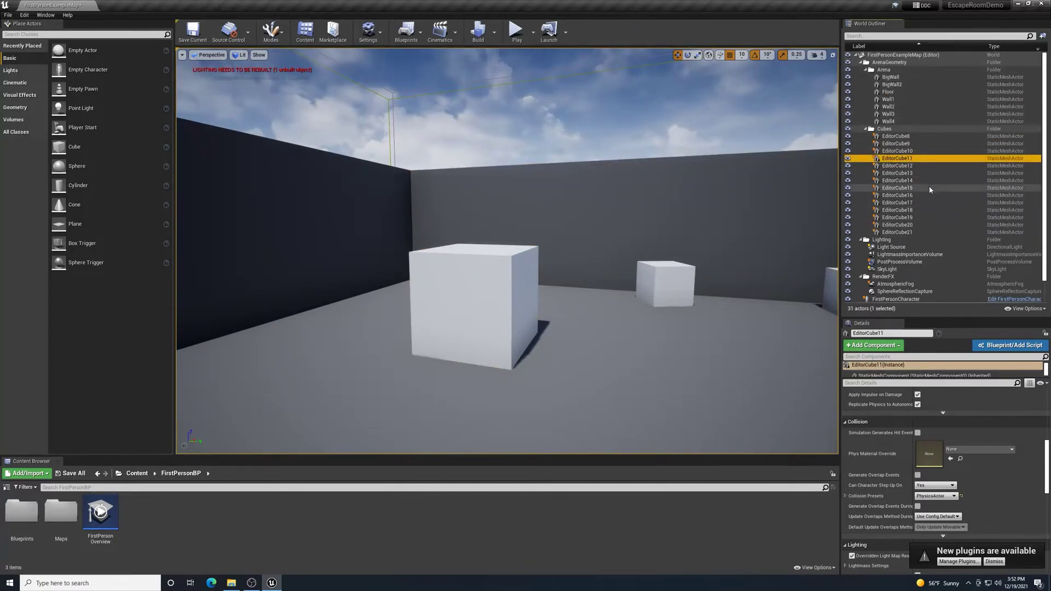
key("f")
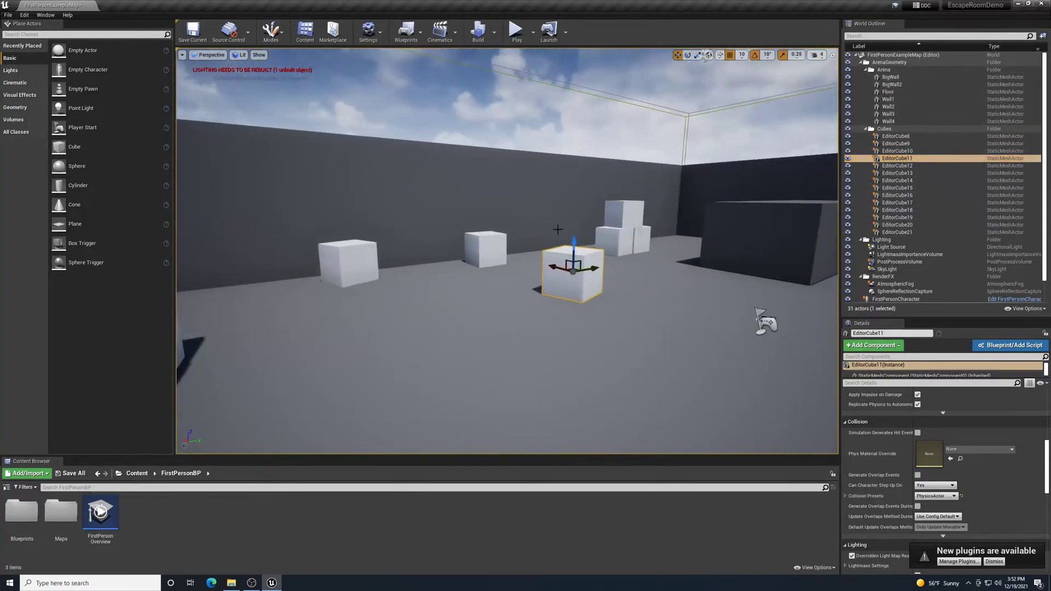
right_click_drag(494, 372, 420, 369)
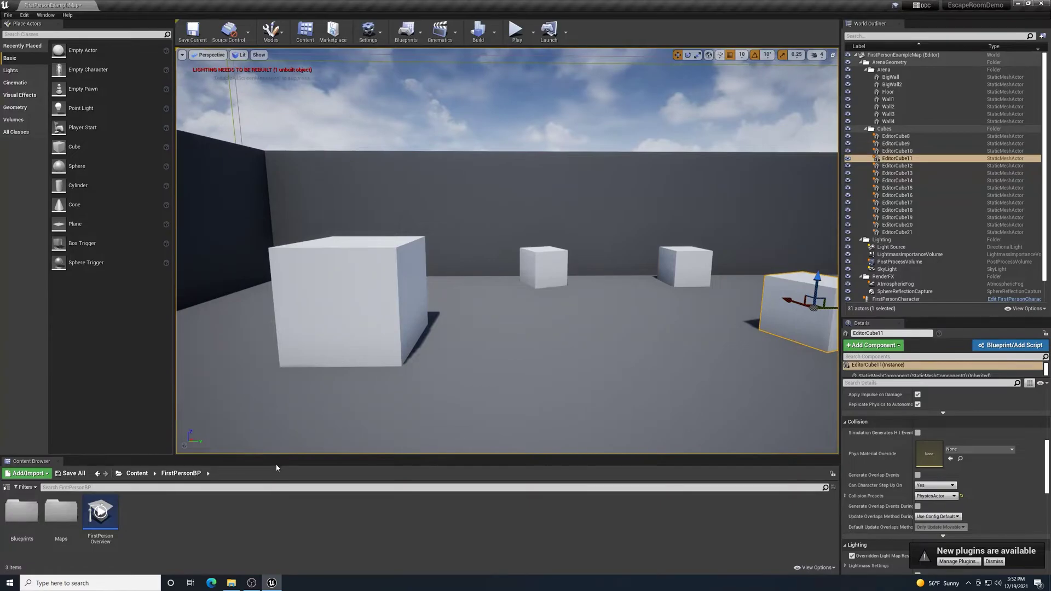
- Make the Content Browser taller so that it takes up more room below the viewport
left_click_drag(271, 455, 208, 406)
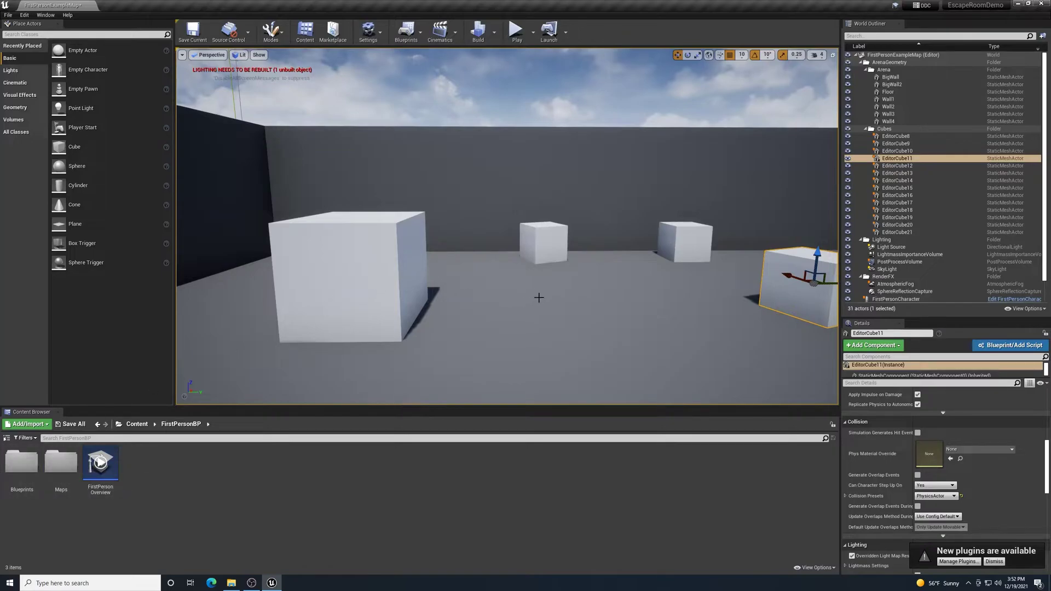
scroll(568, 284, "down", 3)
scroll(569, 284, "up", 3)
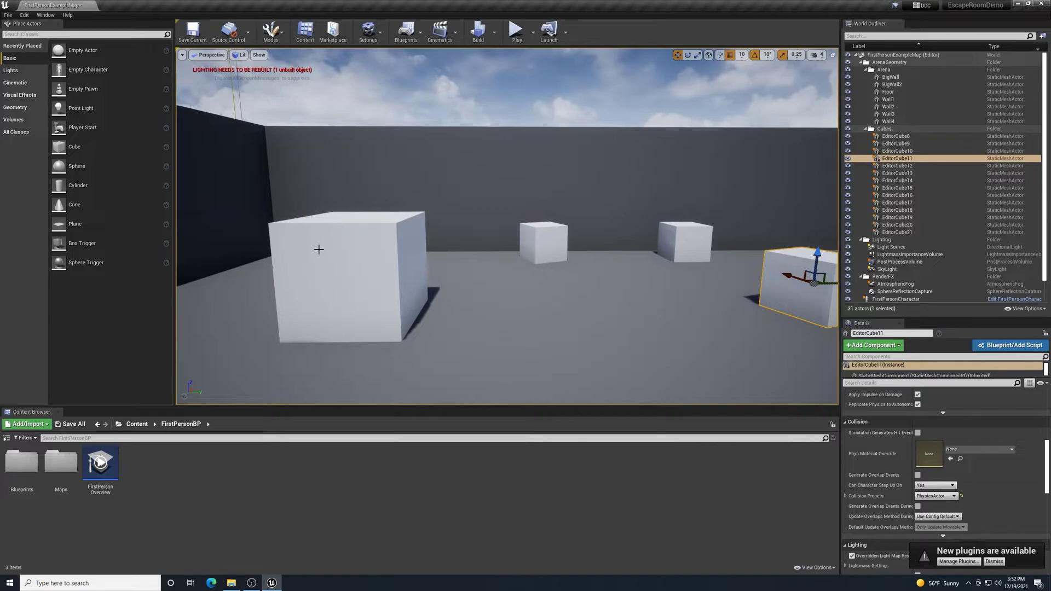
scroll(319, 249, "down", 3)
scroll(324, 249, "up", 1)
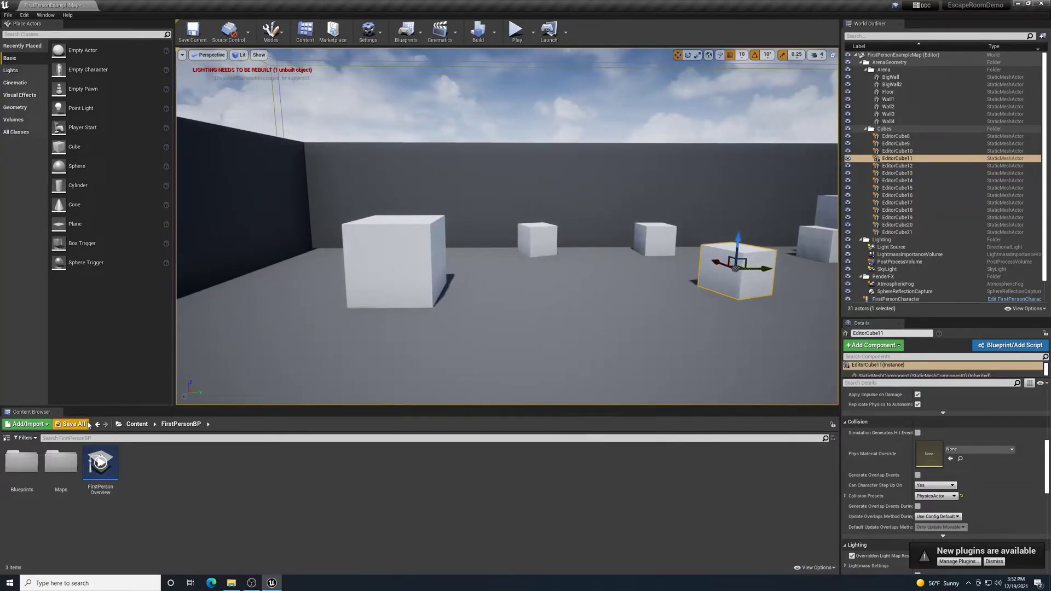
- Browse the project's FirstPerson folder down to the Character Textures assets, and return to the Content root
left_click(140, 425)
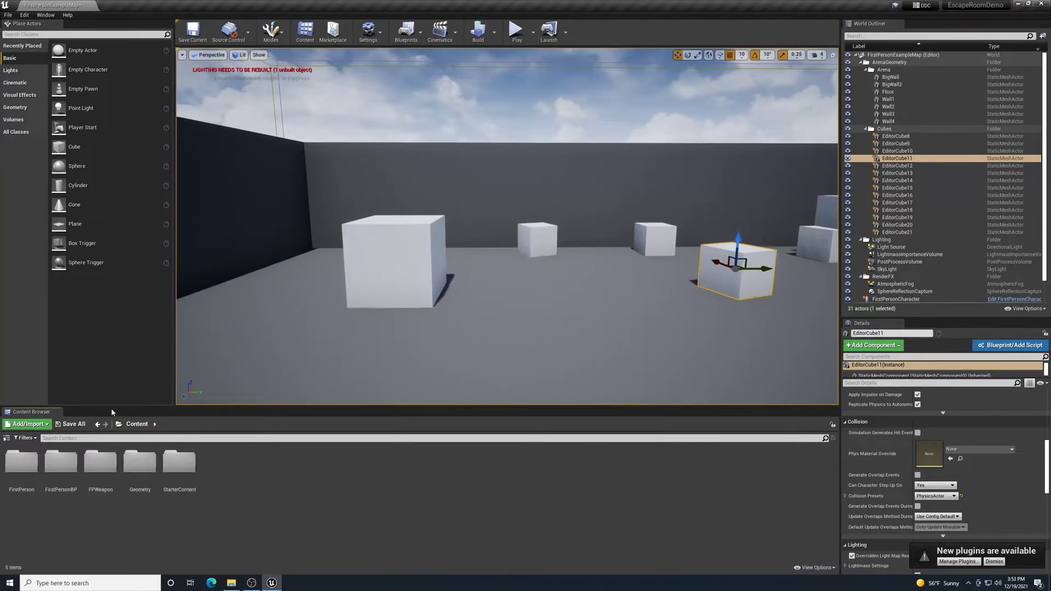
double_click(24, 465)
left_click(31, 474)
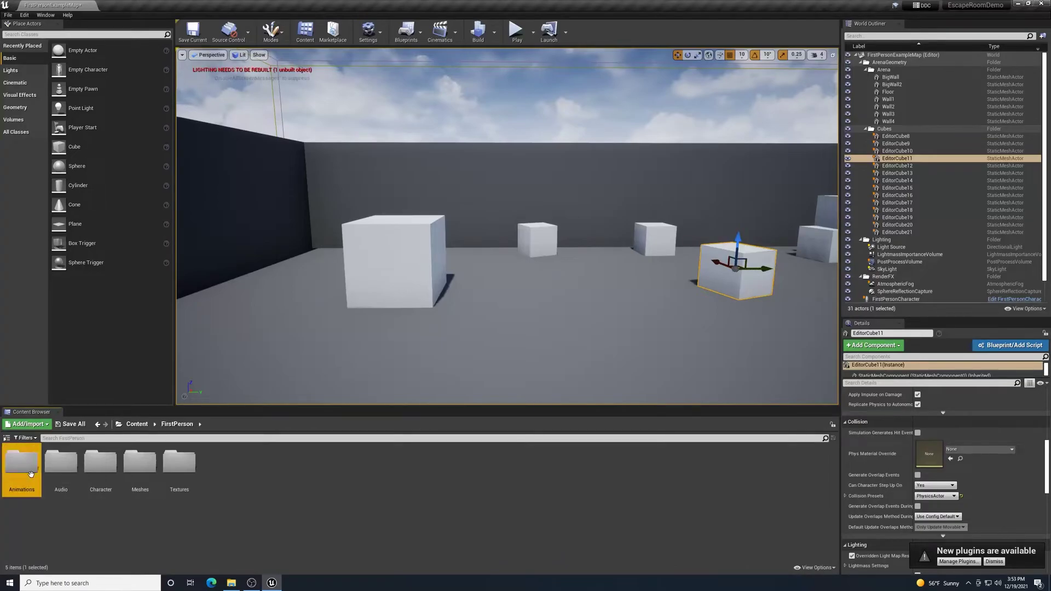
double_click(101, 459)
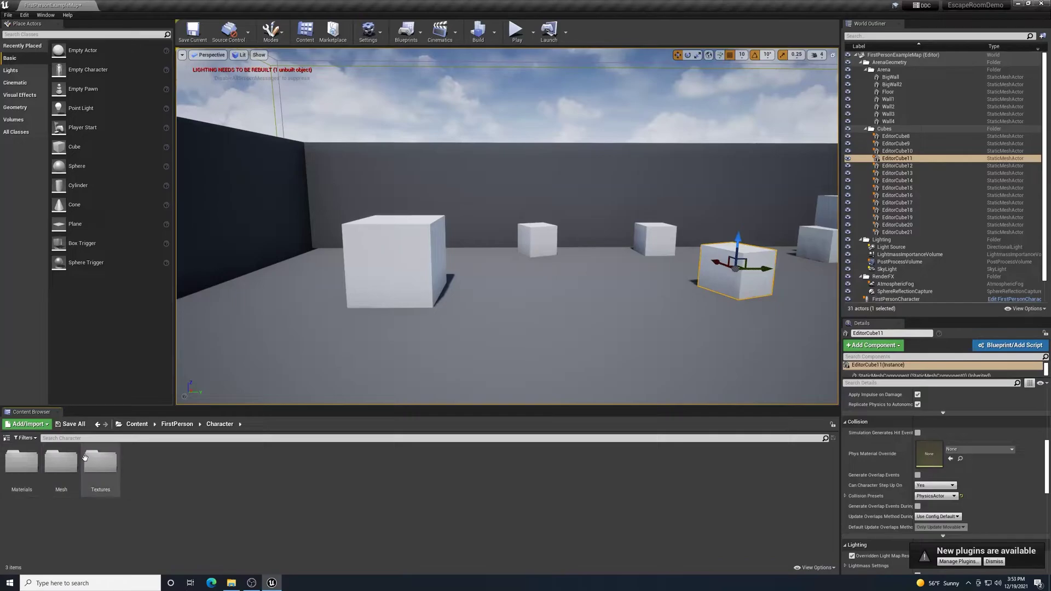
left_click(99, 465)
double_click(101, 463)
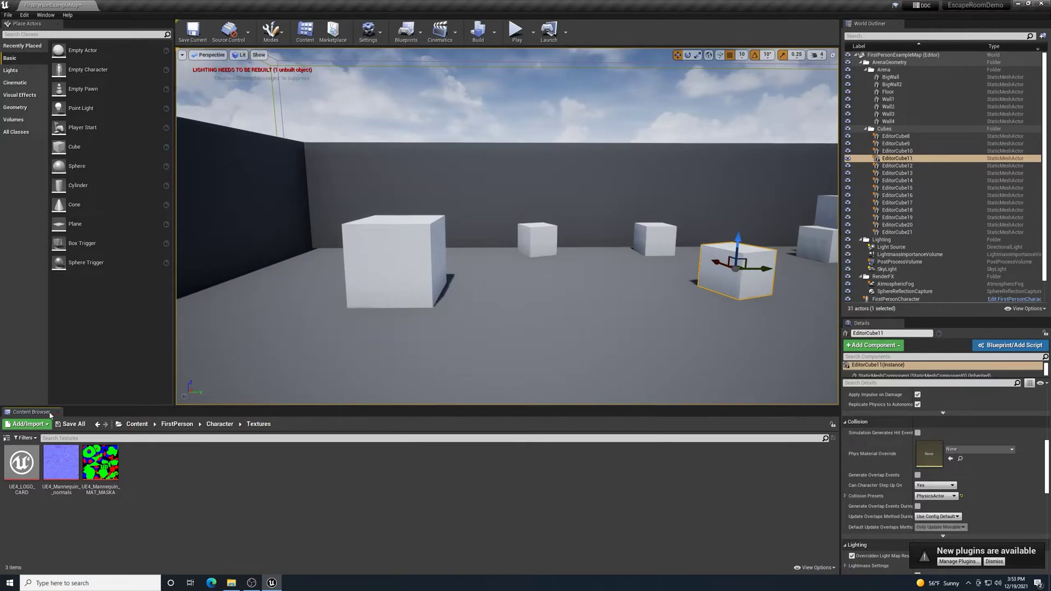
left_click(137, 425)
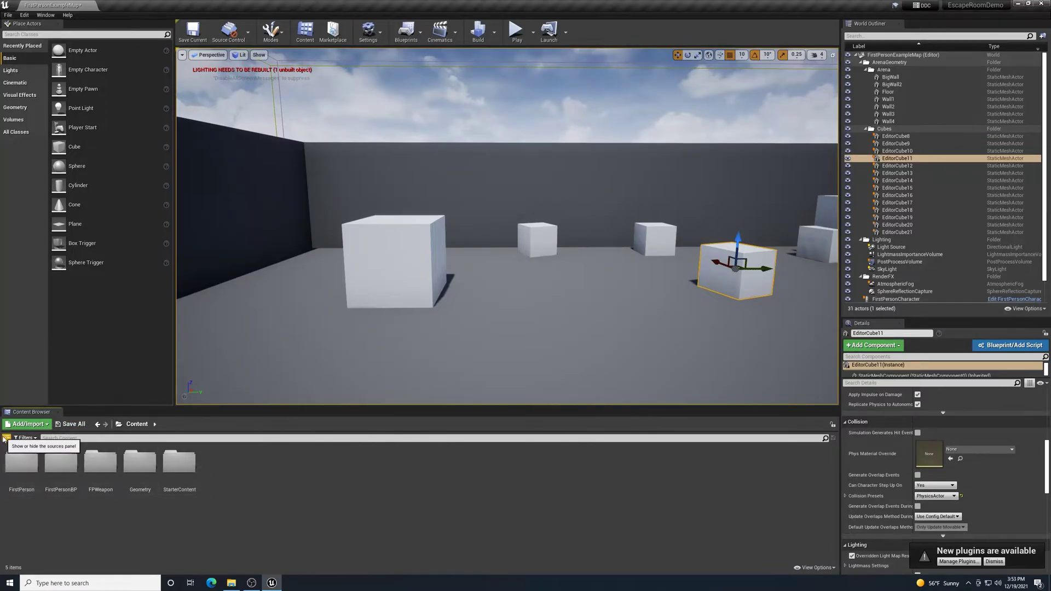
- Look through the asset types available for adding or importing into the Content folder, without choosing any
left_click(48, 425)
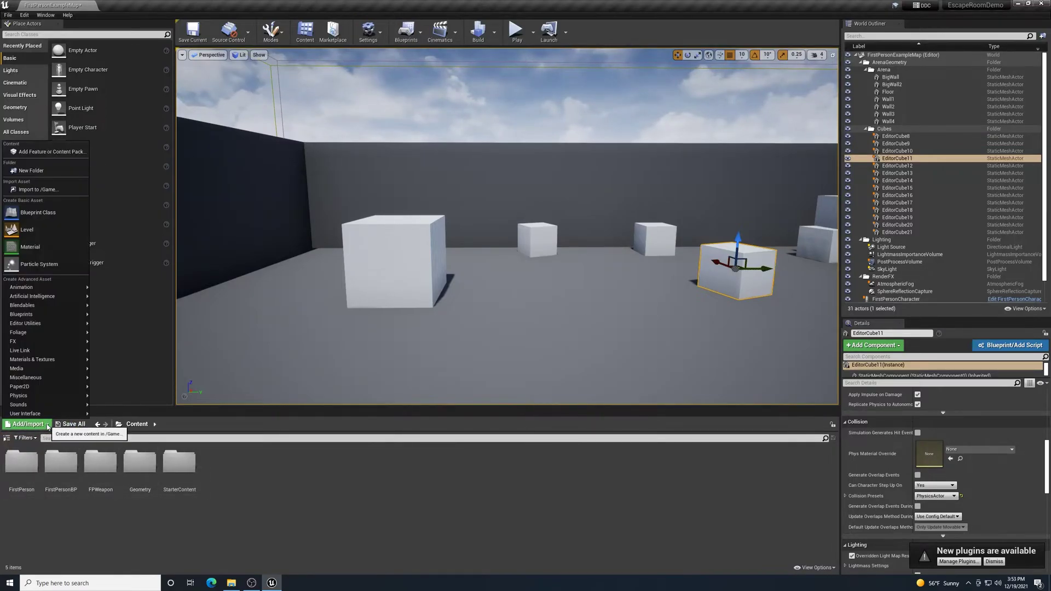
left_click(47, 426)
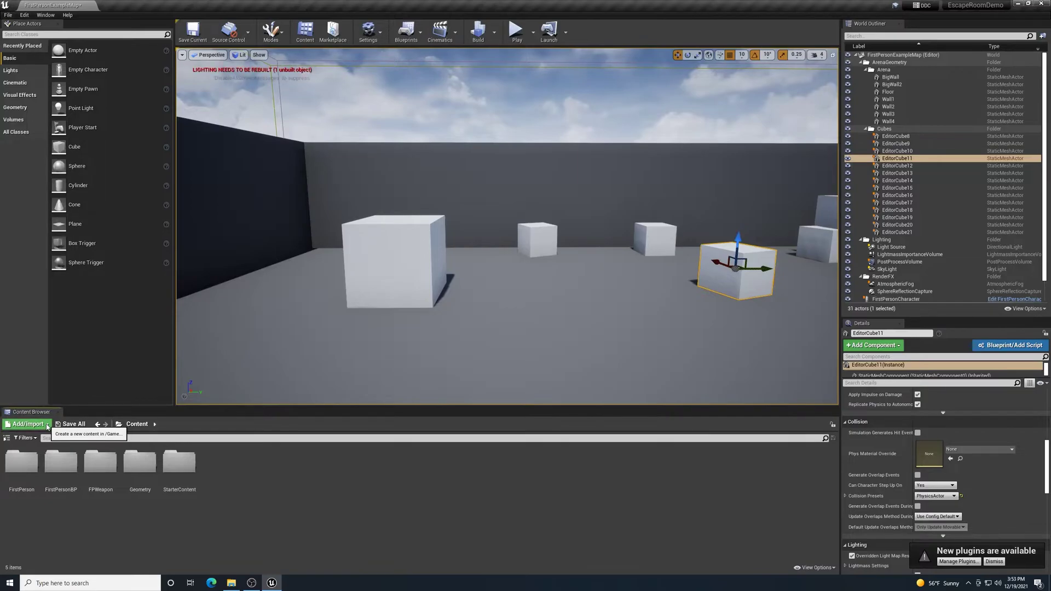
left_click(47, 426)
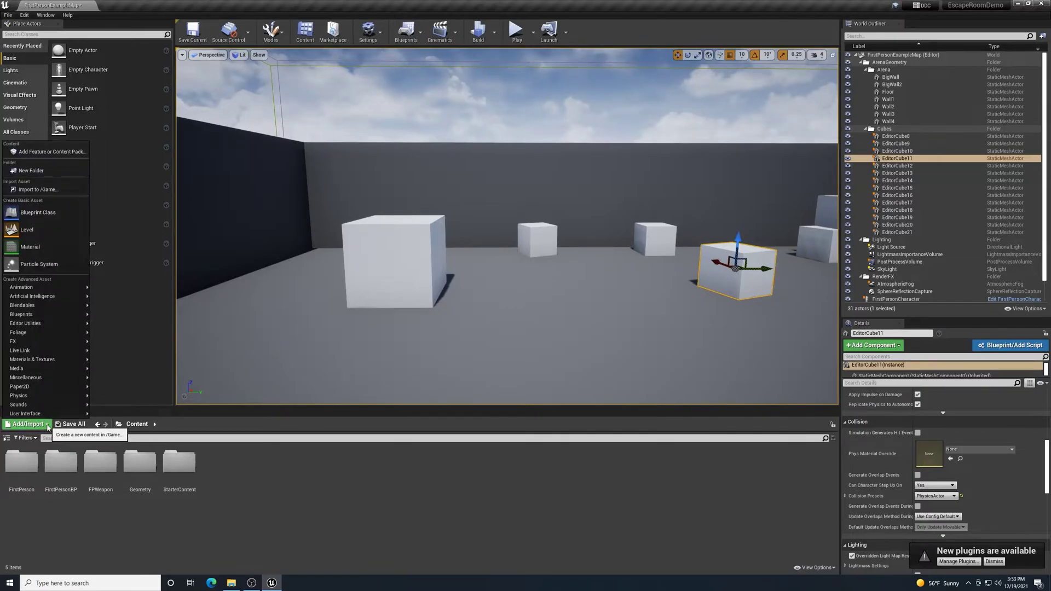
left_click(47, 426)
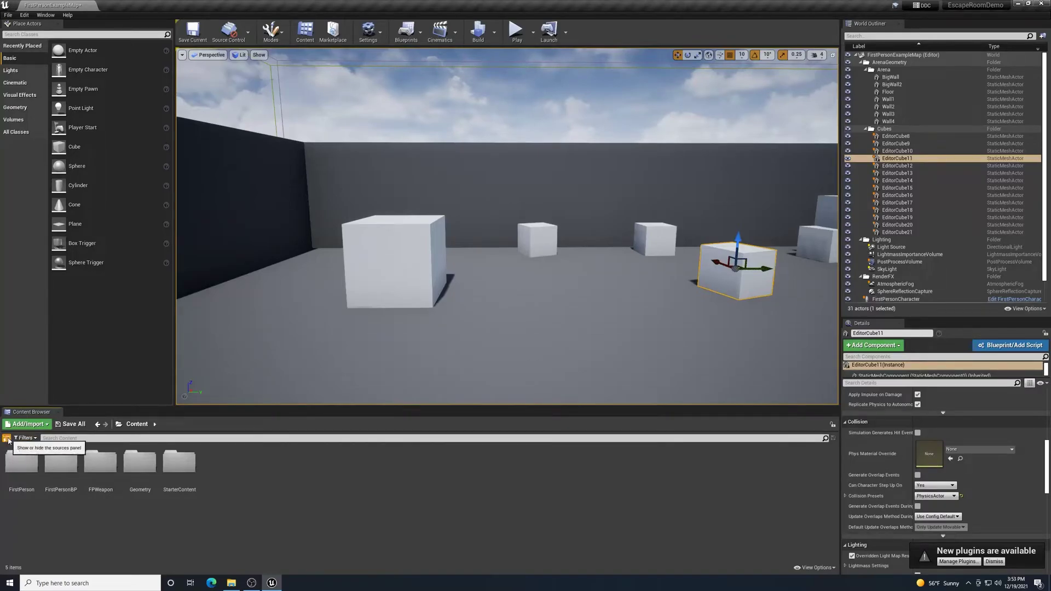
- Show the folder tree beside the project's content and make it narrower
left_click(7, 438)
left_click(6, 438)
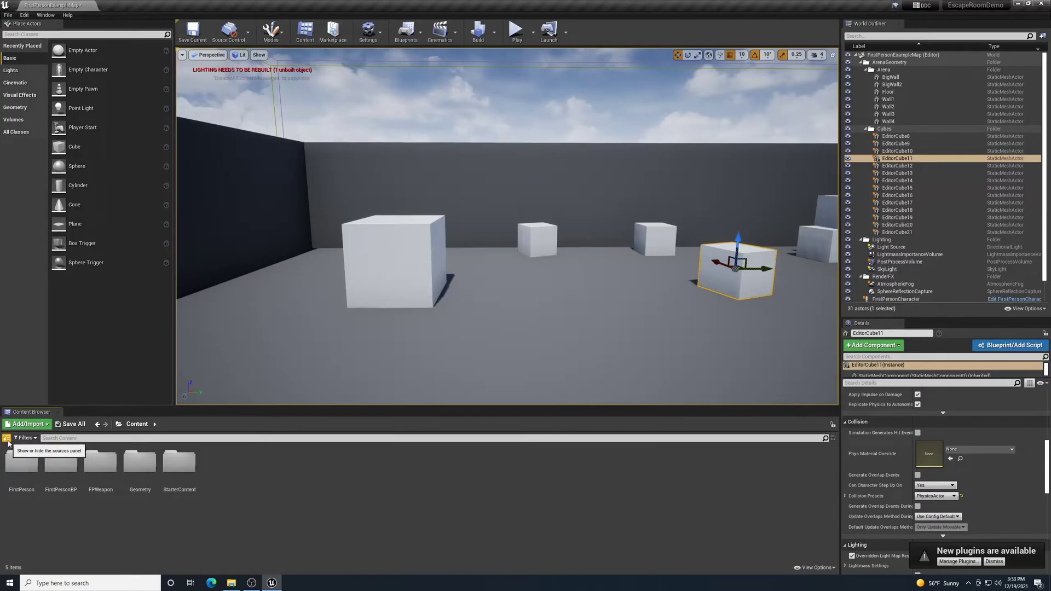
left_click(8, 439)
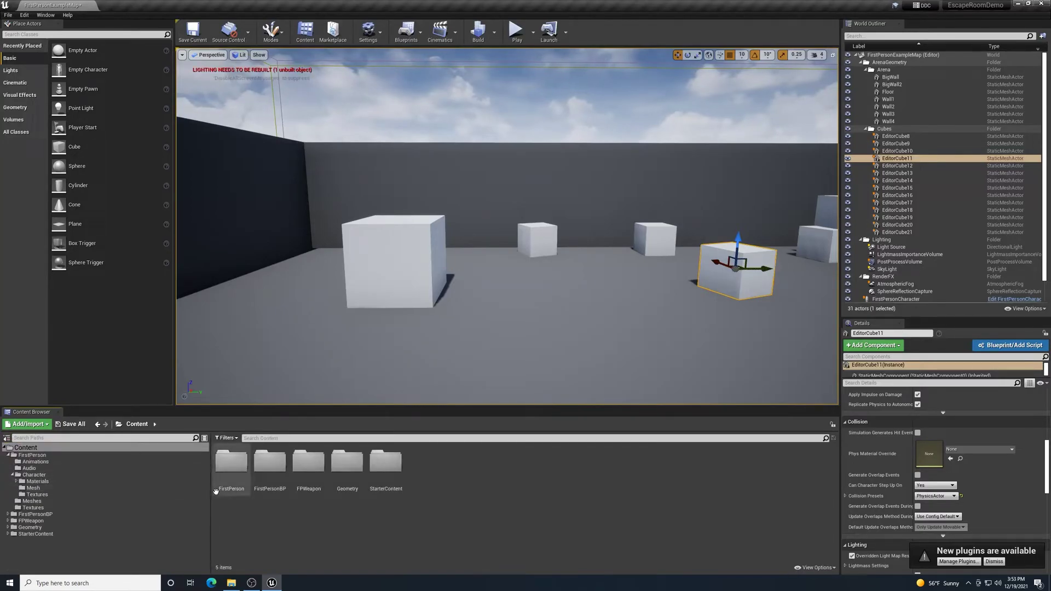
left_click_drag(208, 472, 97, 472)
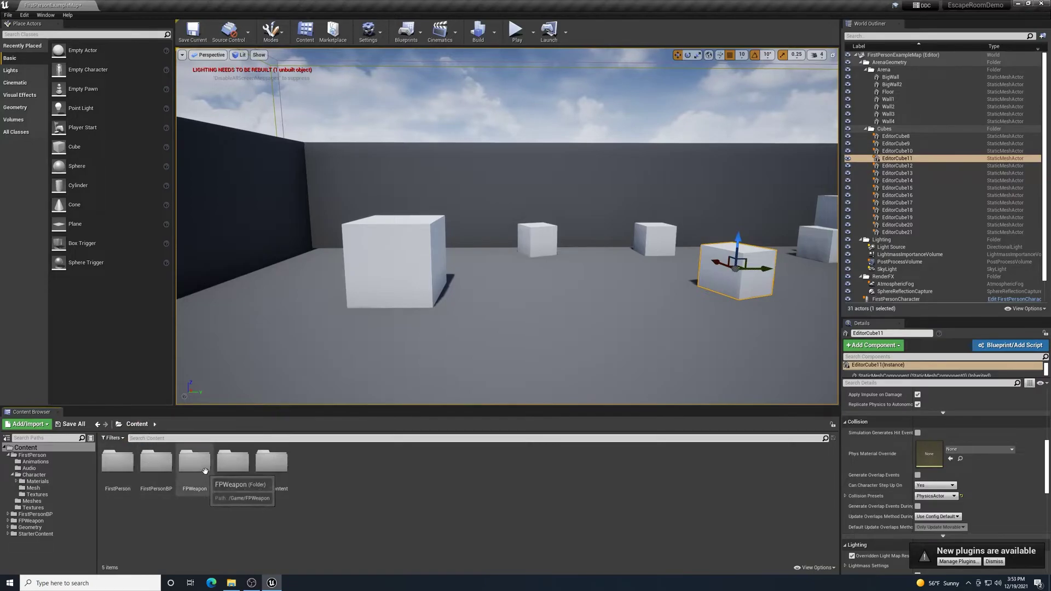
- Look through the materials in the StarterContent folder, and return to the Content root
double_click(272, 475)
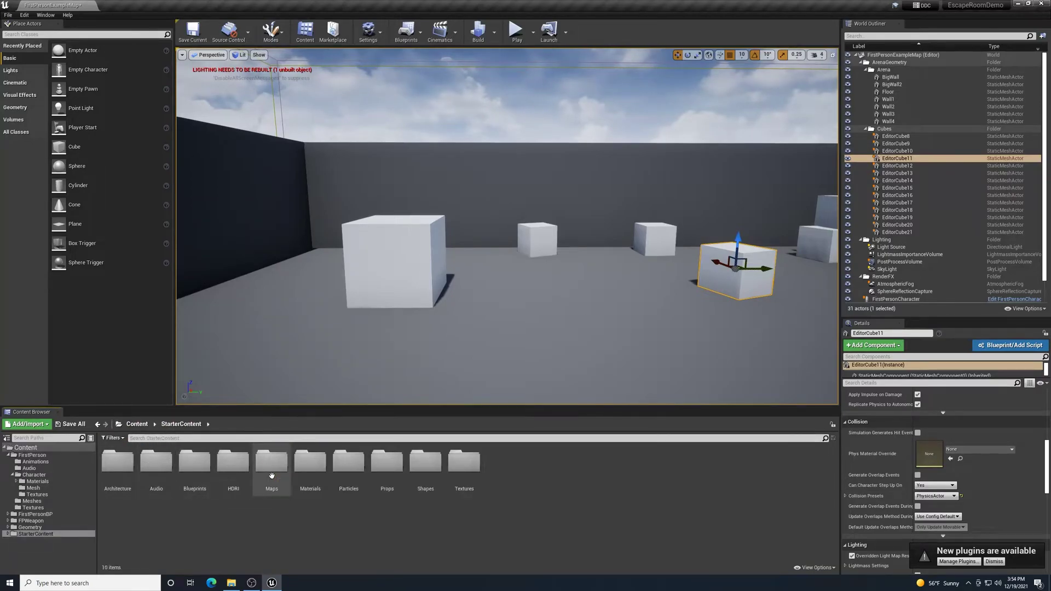
double_click(310, 471)
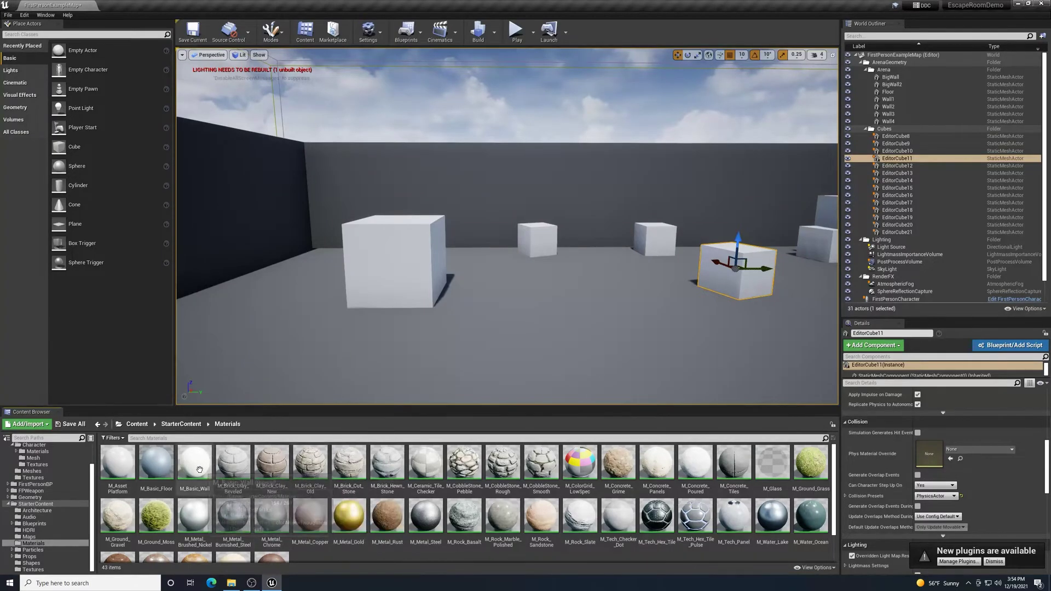
left_click(138, 425)
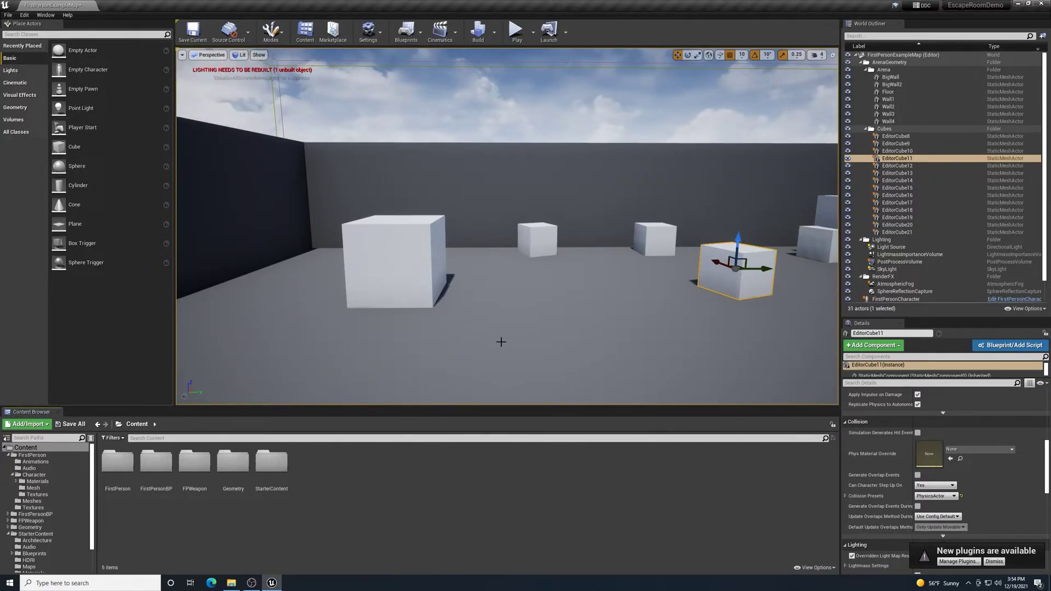
- Look through the placeable light actors, return to the basic ones, and select the arena's Floor
mouse_move(521, 314)
right_mouse_down()
mouse_move(602, 321)
mouse_move(579, 345)
mouse_move(607, 360)
mouse_move(517, 308)
right_mouse_up()
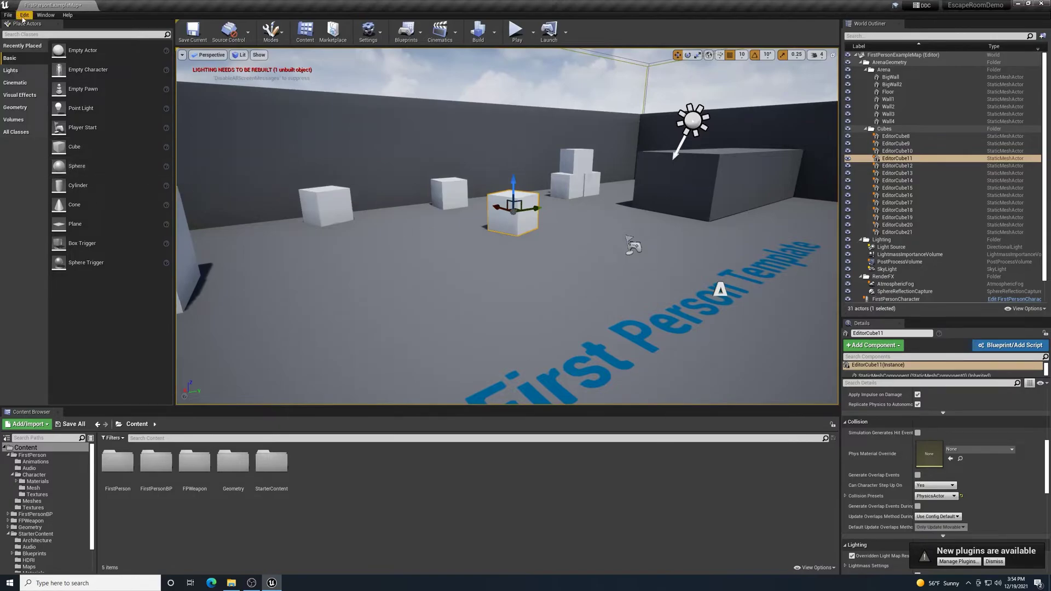
left_click(11, 70)
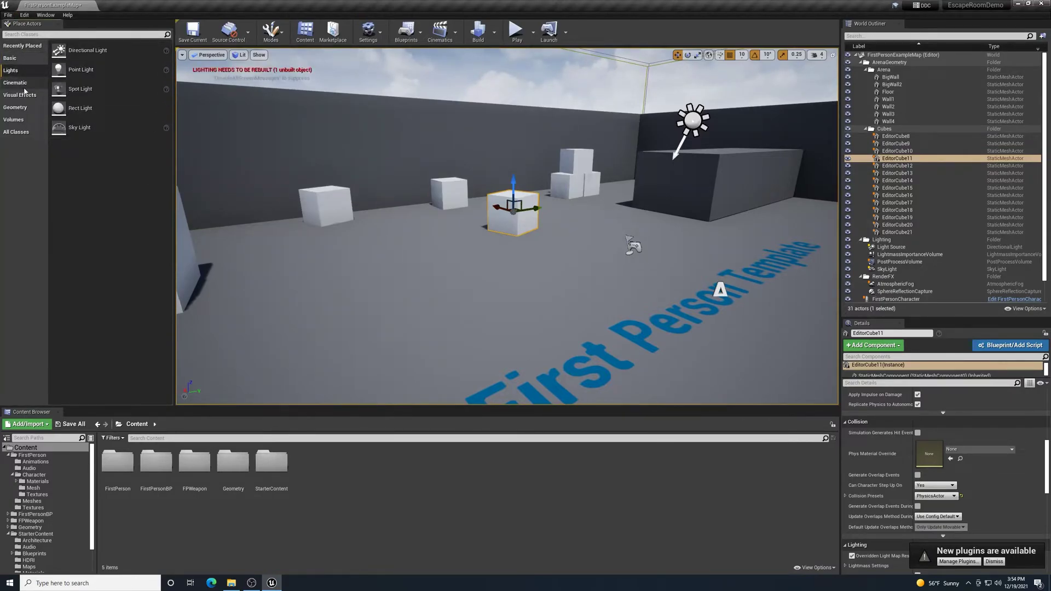
left_click(11, 58)
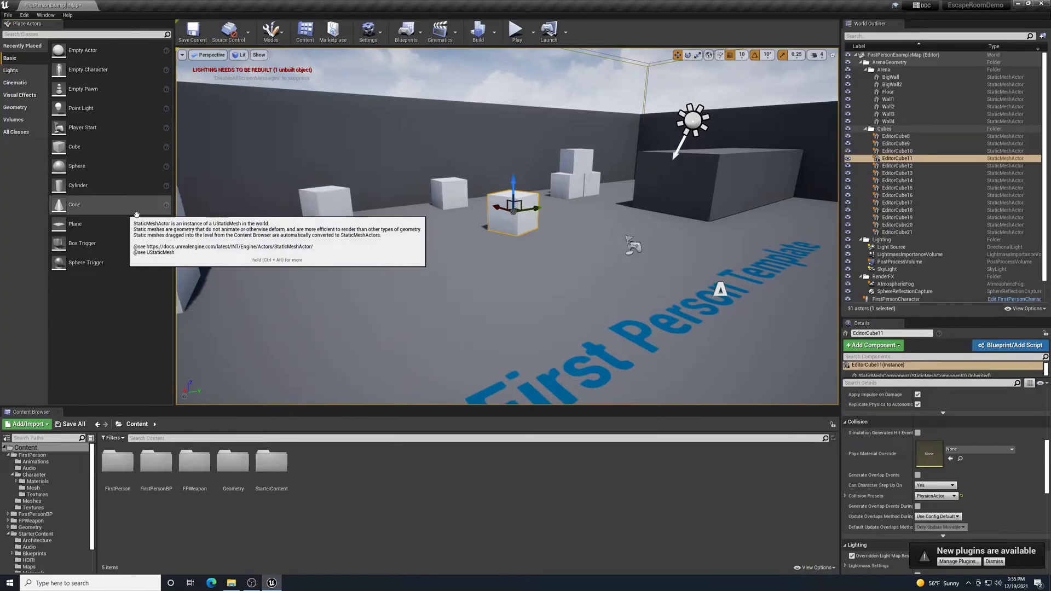
left_click(250, 96)
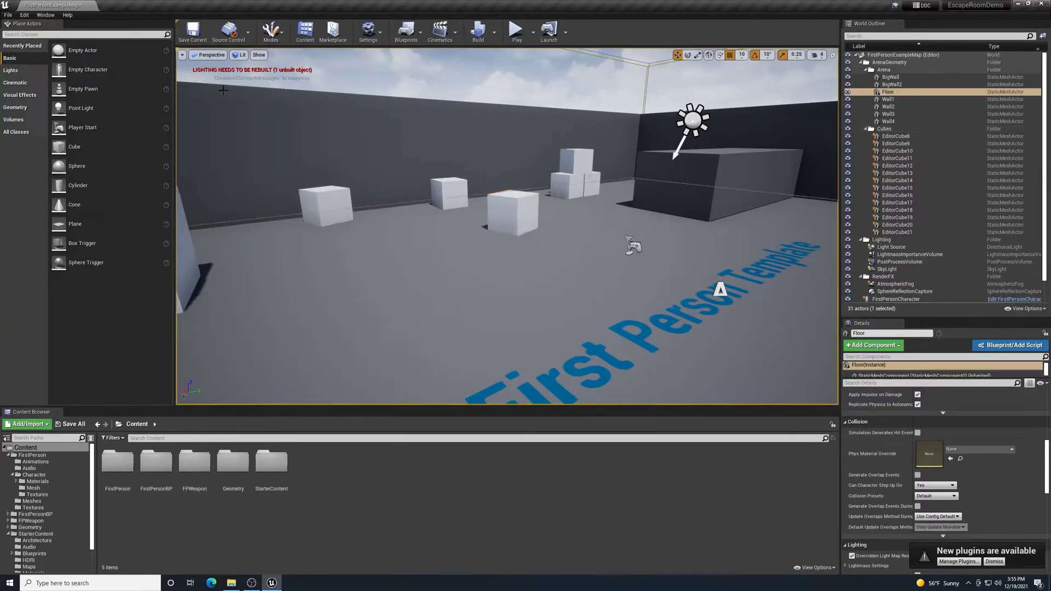
- Save the current FirstPersonExampleMap level
right_click_drag(461, 292, 580, 292)
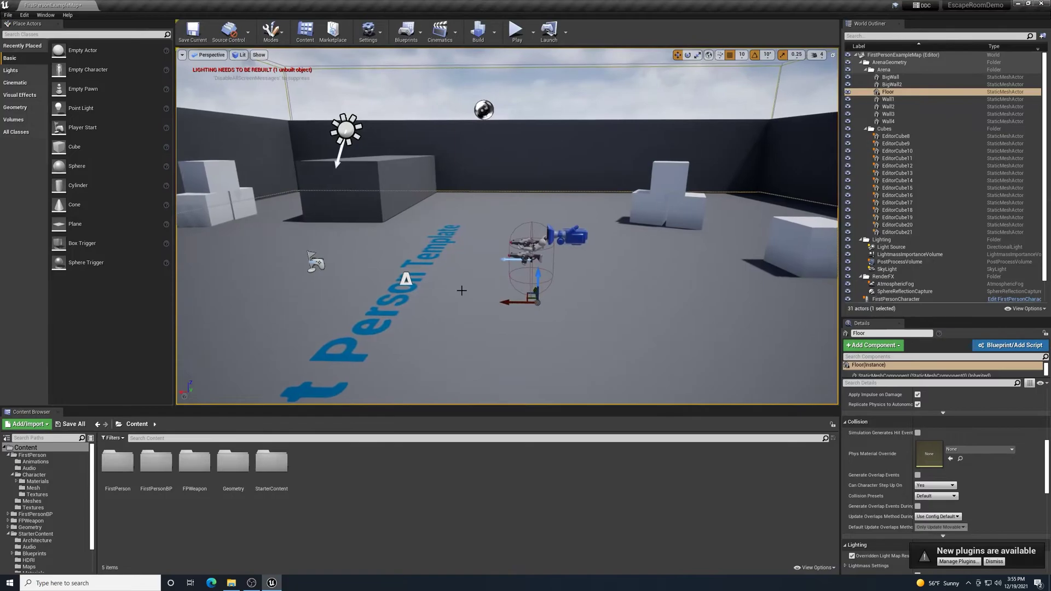
right_click_drag(470, 289, 591, 293)
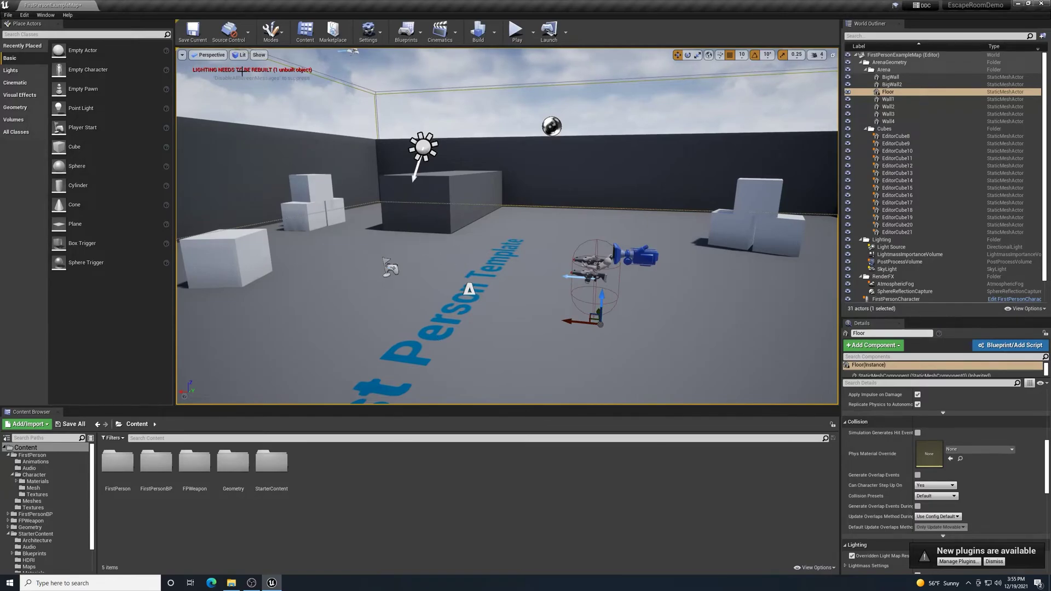
left_click(192, 32)
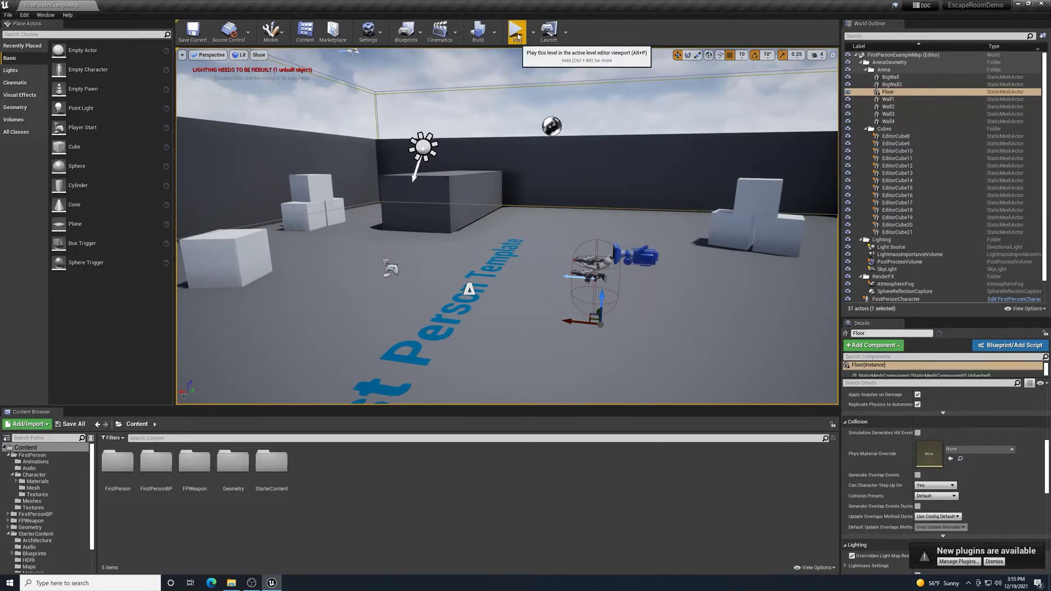
- Play the level in the editor viewport and walk the first-person character around the arena
left_click(517, 33)
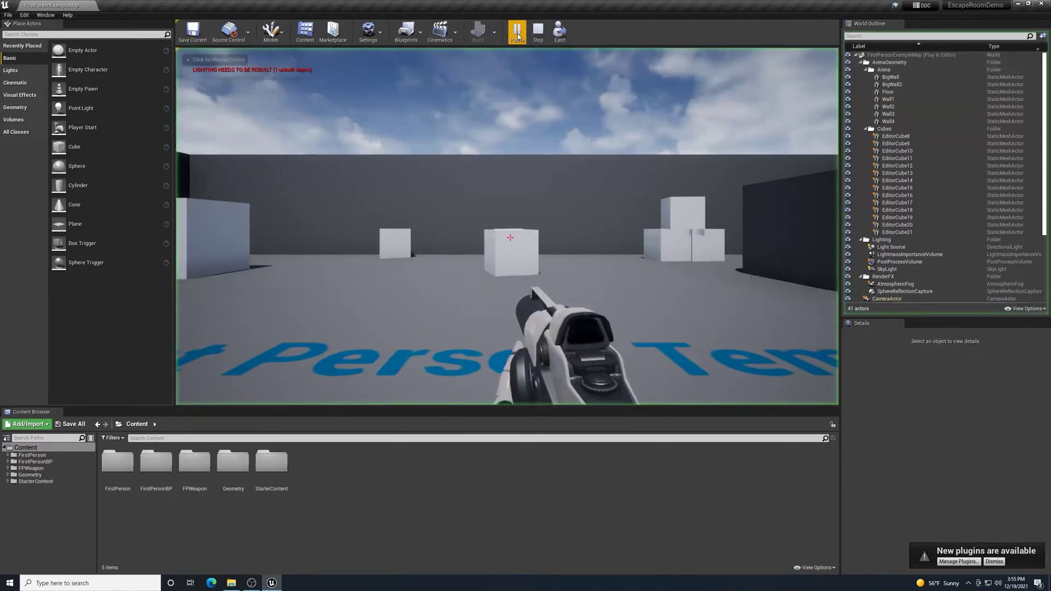
left_click(557, 160)
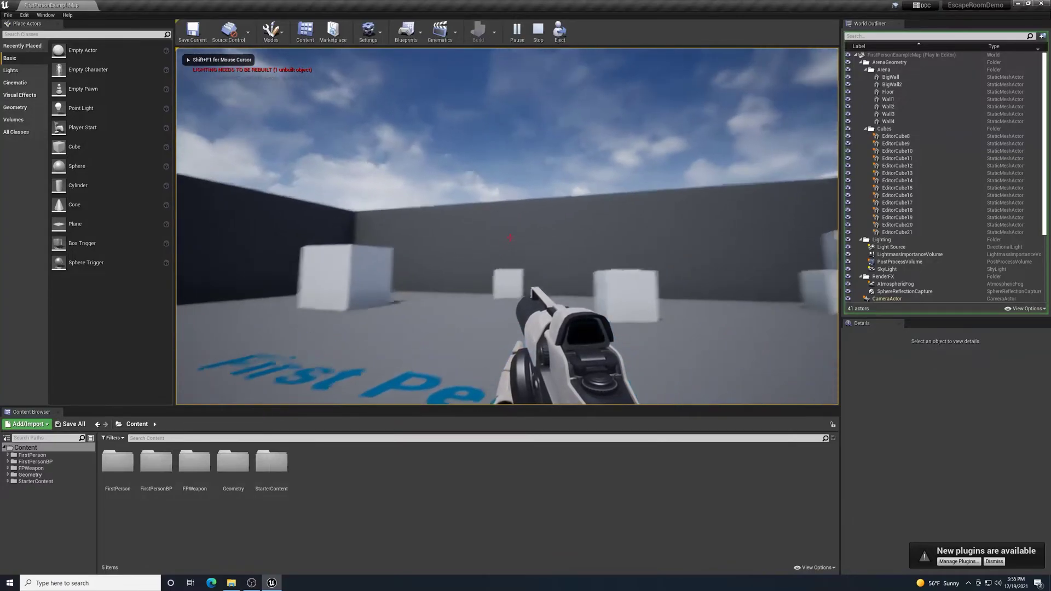
key("w")
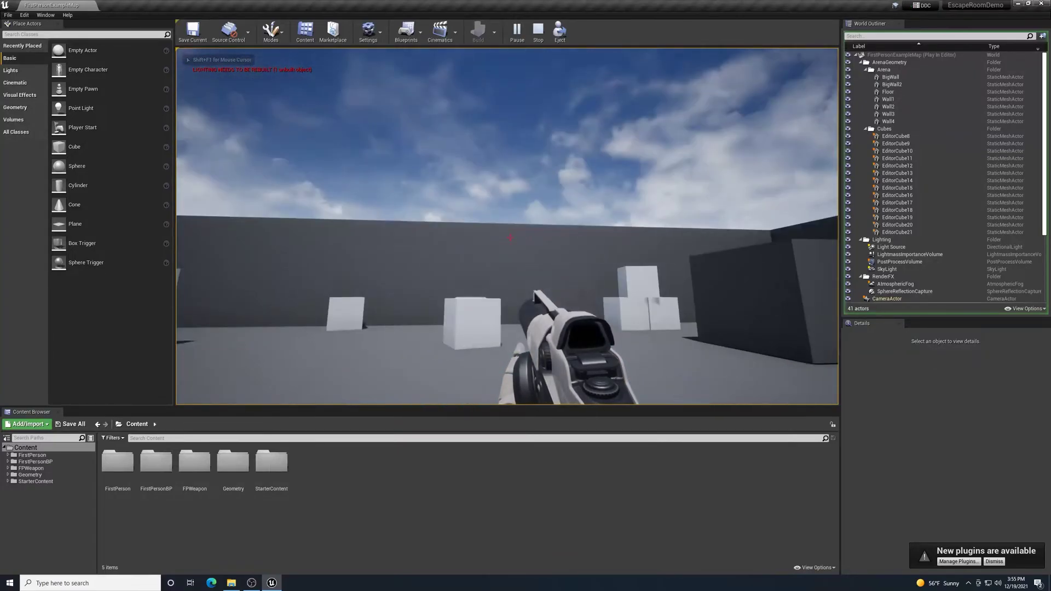
key("w")
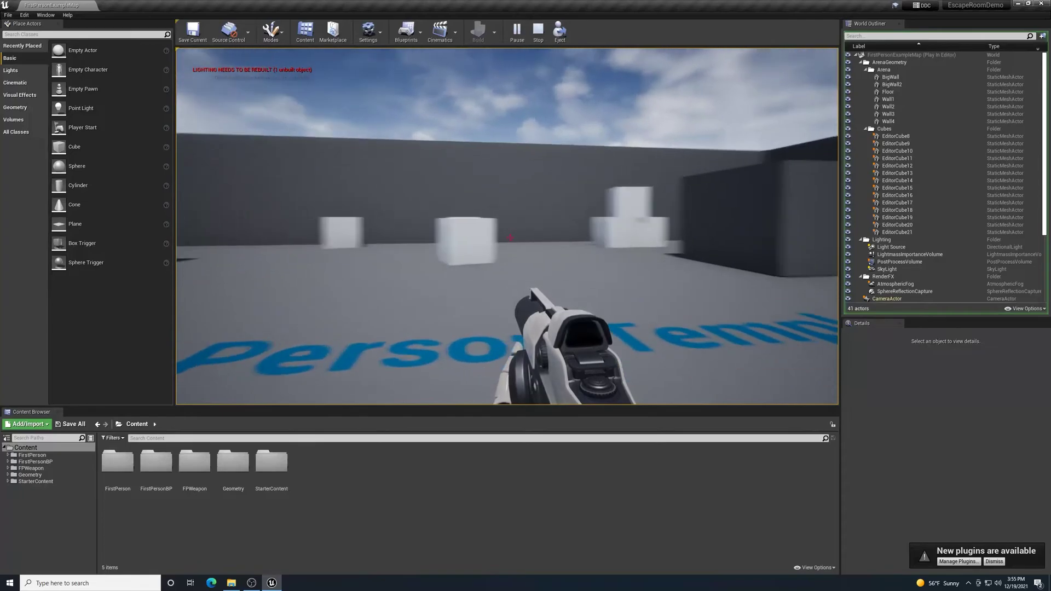
key("w")
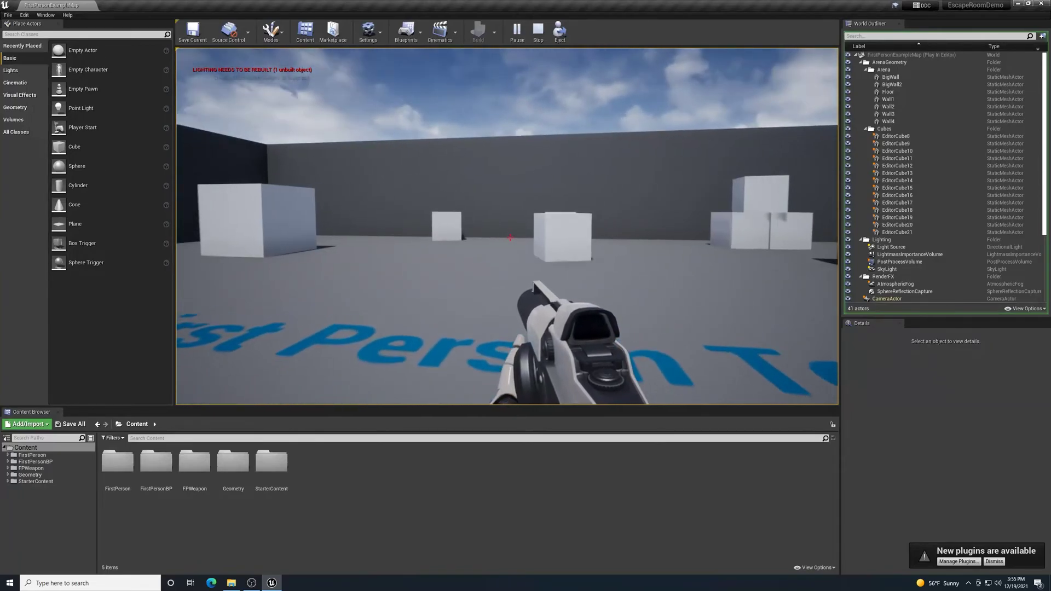
key("w")
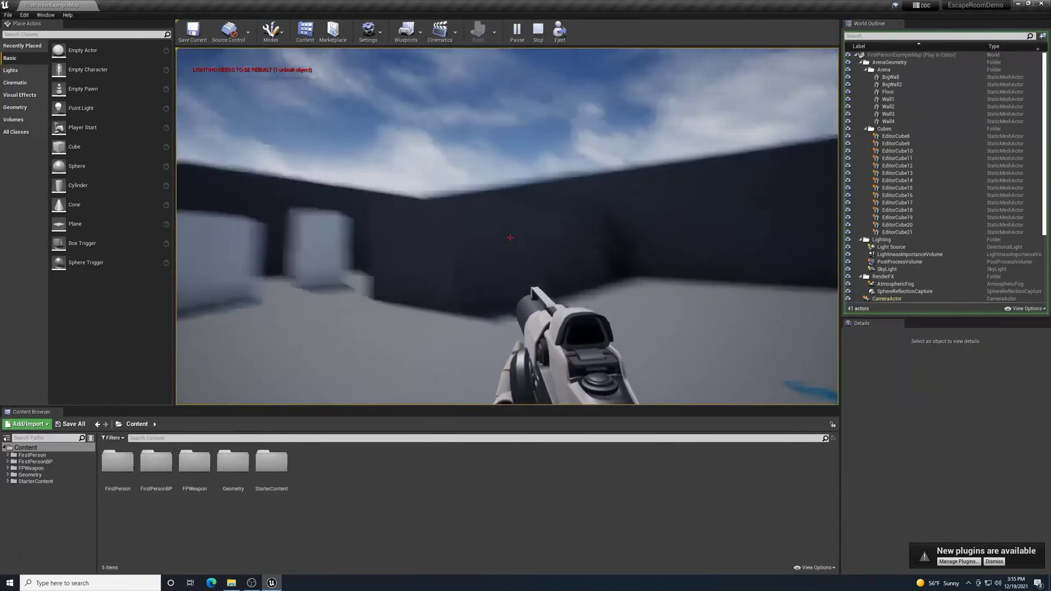
key("a")
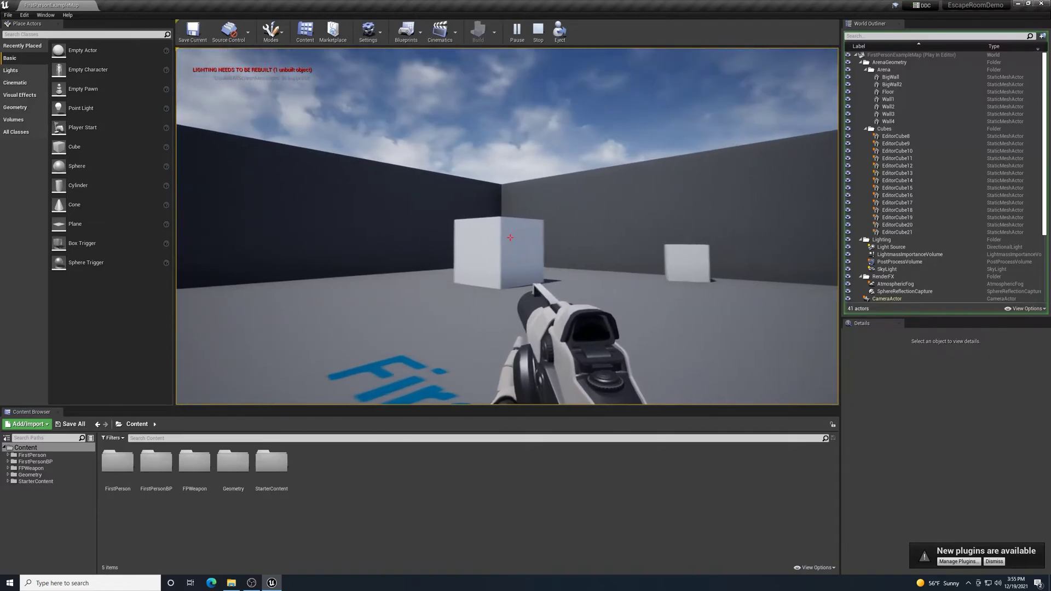
key("w")
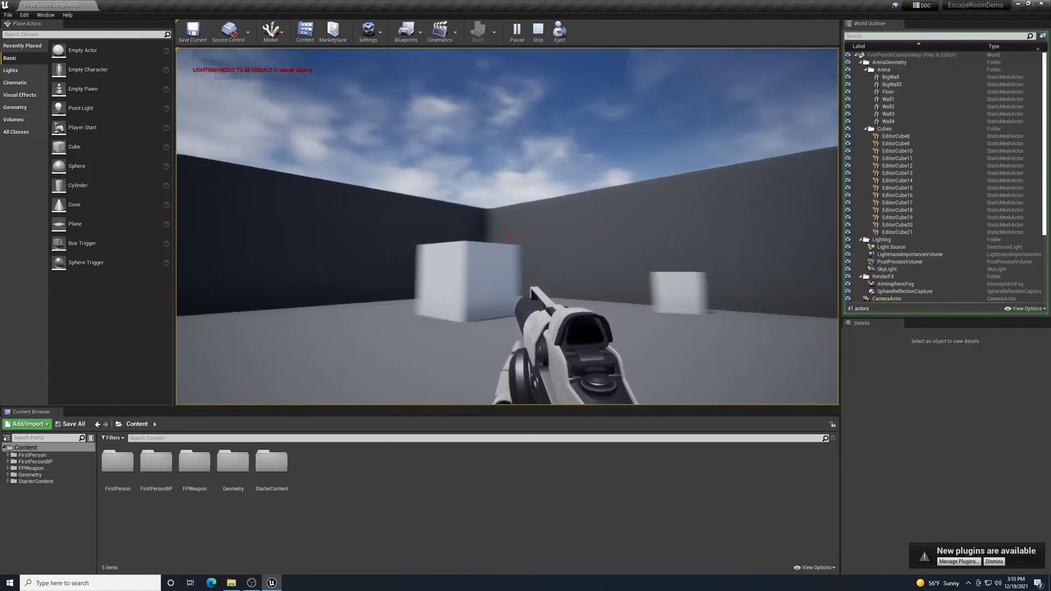
key("w")
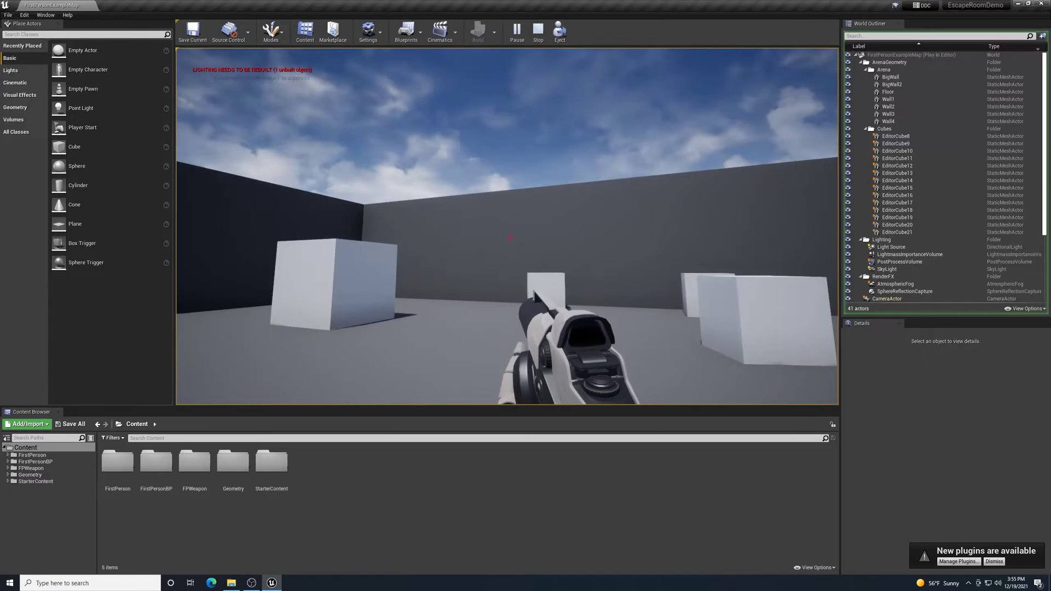
key("w")
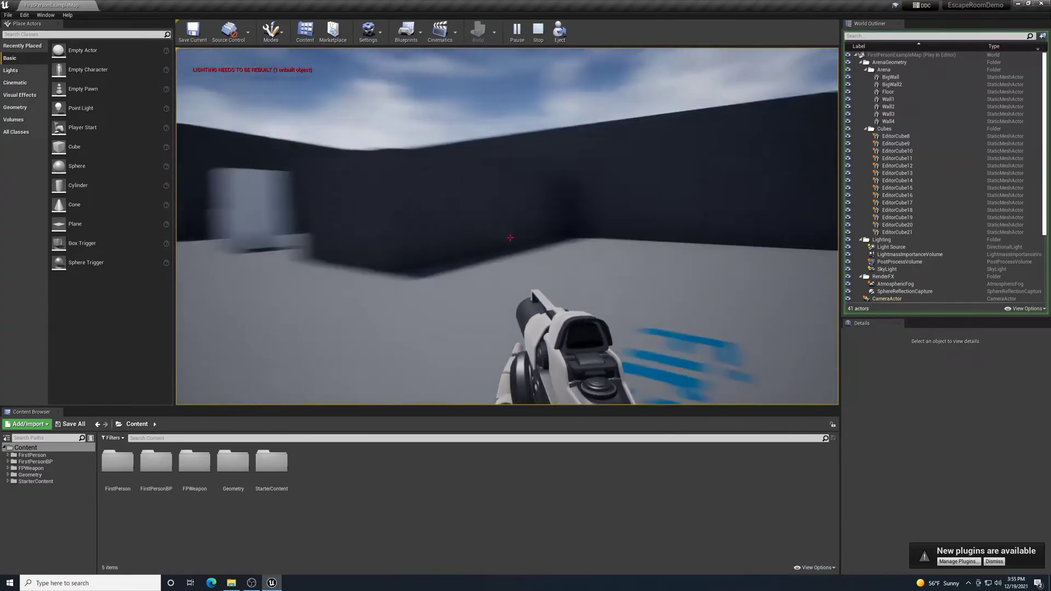
key("w")
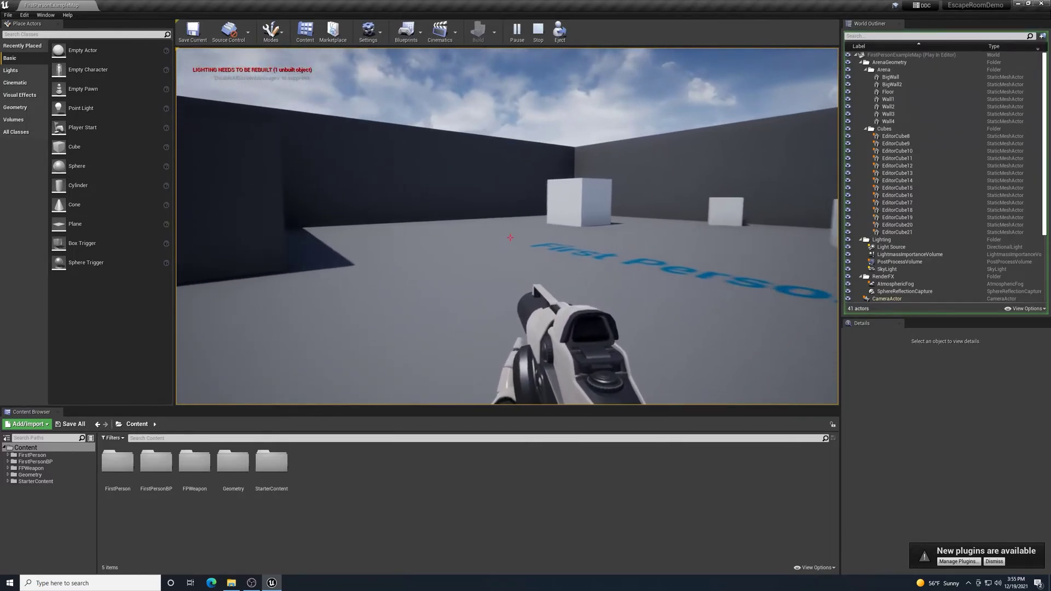
key("w")
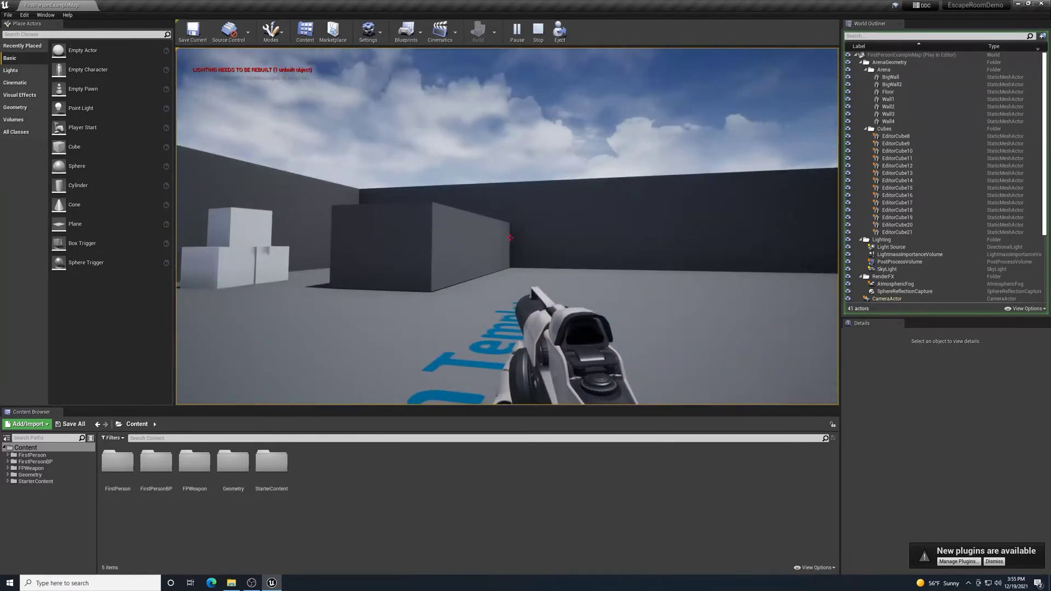
key("a")
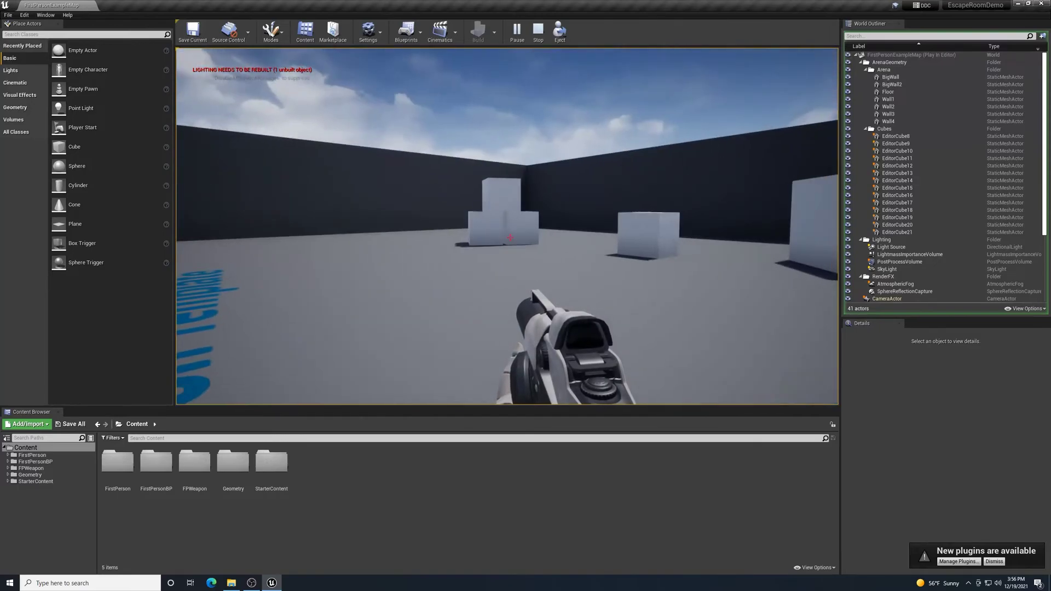
key("w")
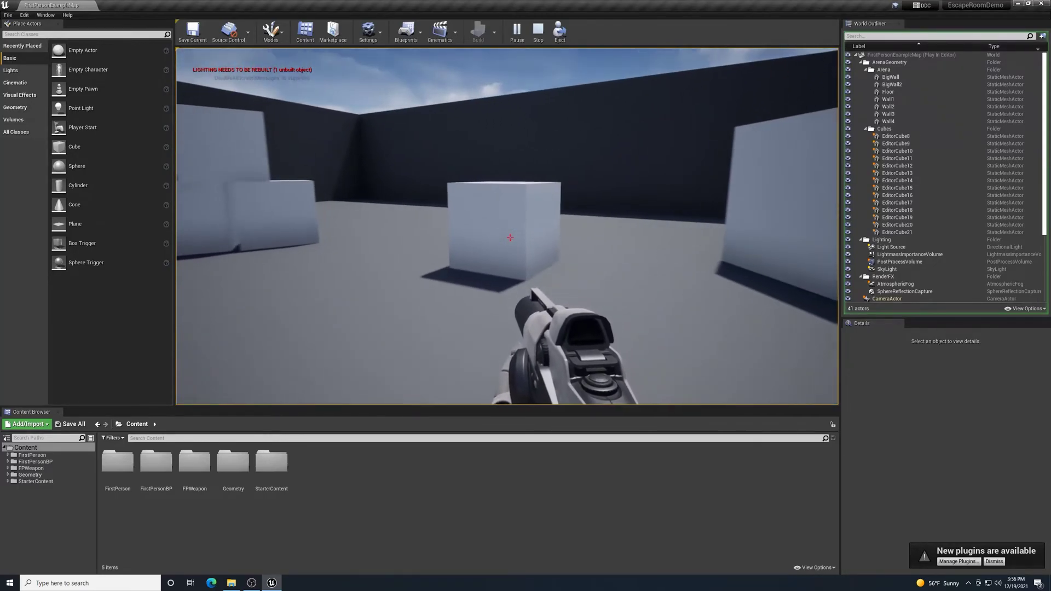
key("w")
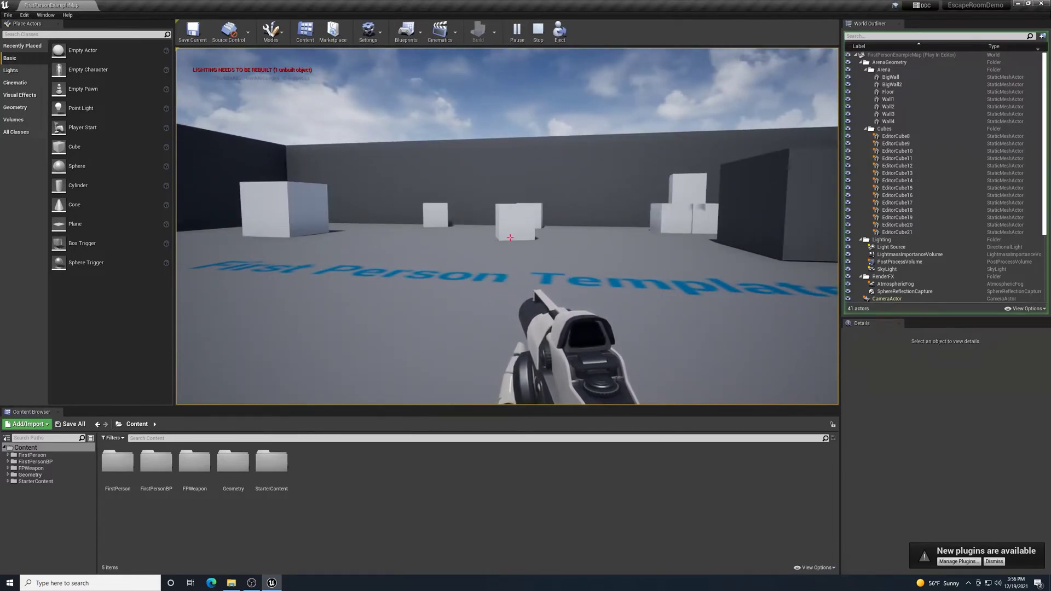
- Fire a projectile at the stacked white cubes and walk into a loose cube to test its physics
left_click(509, 237)
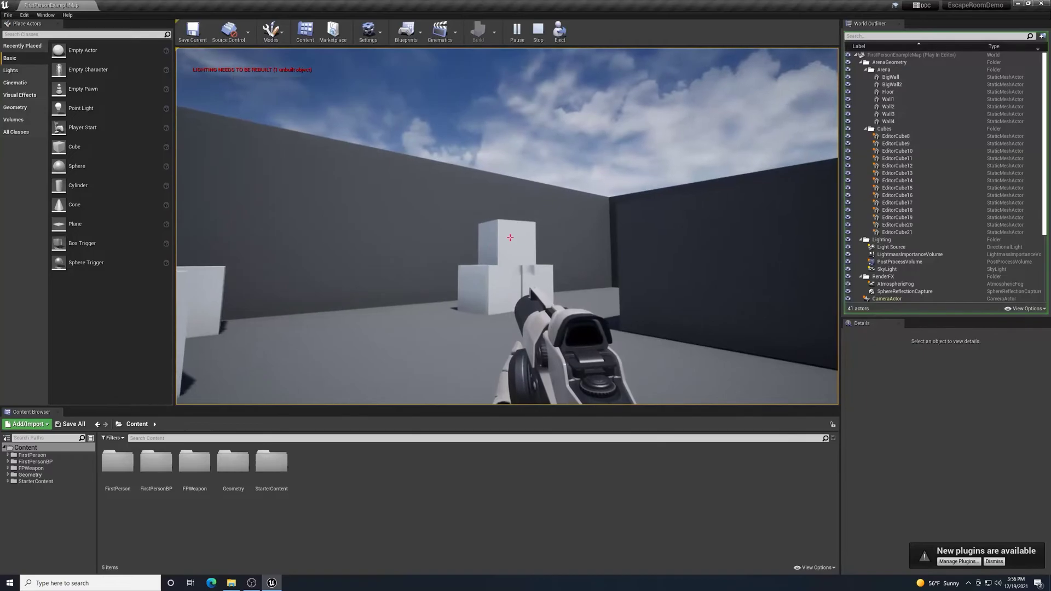
key("w")
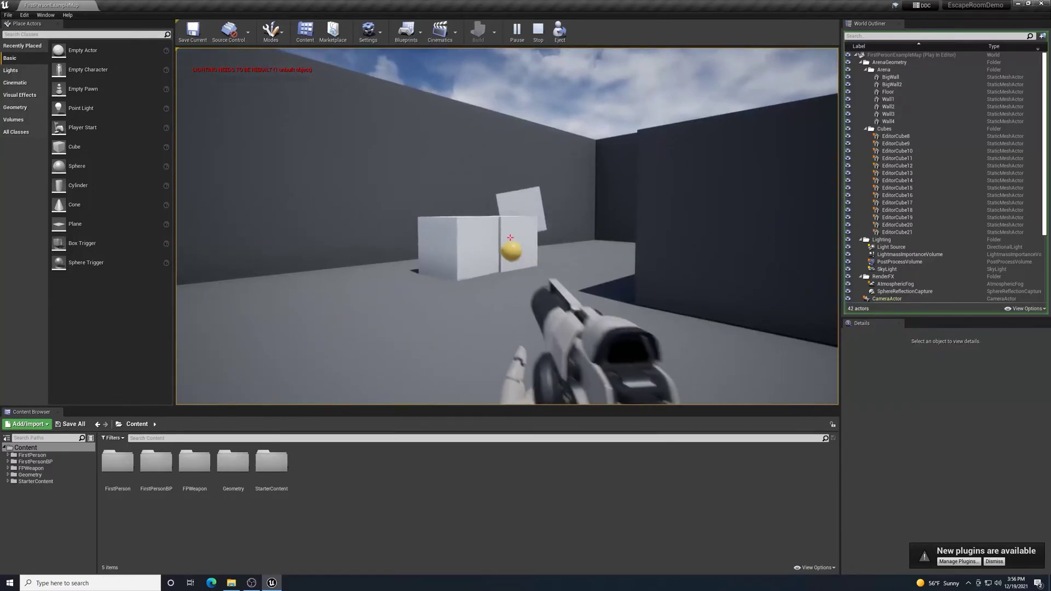
key("w")
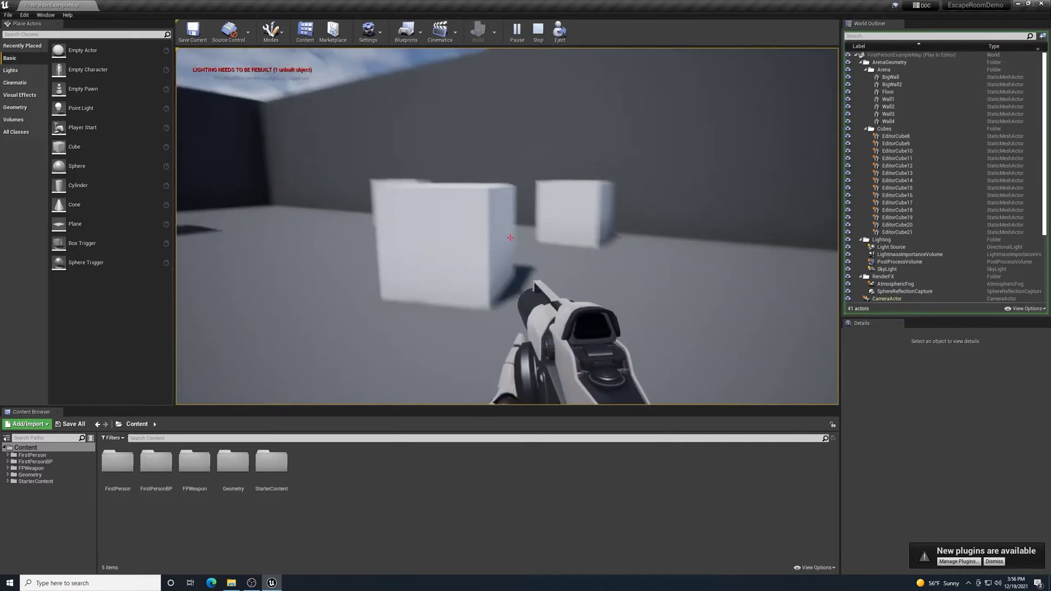
key("w")
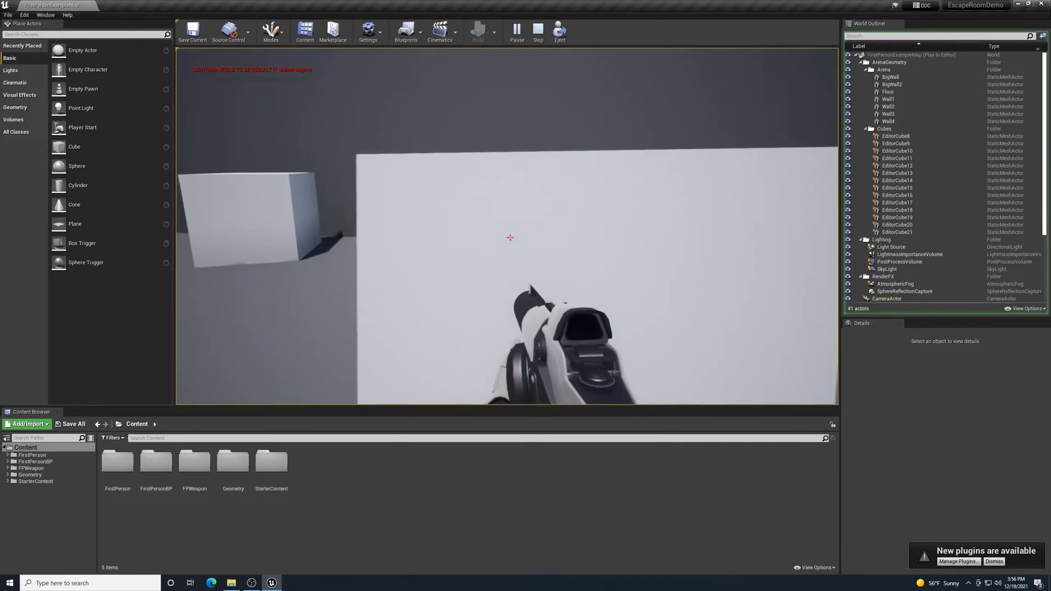
key("w")
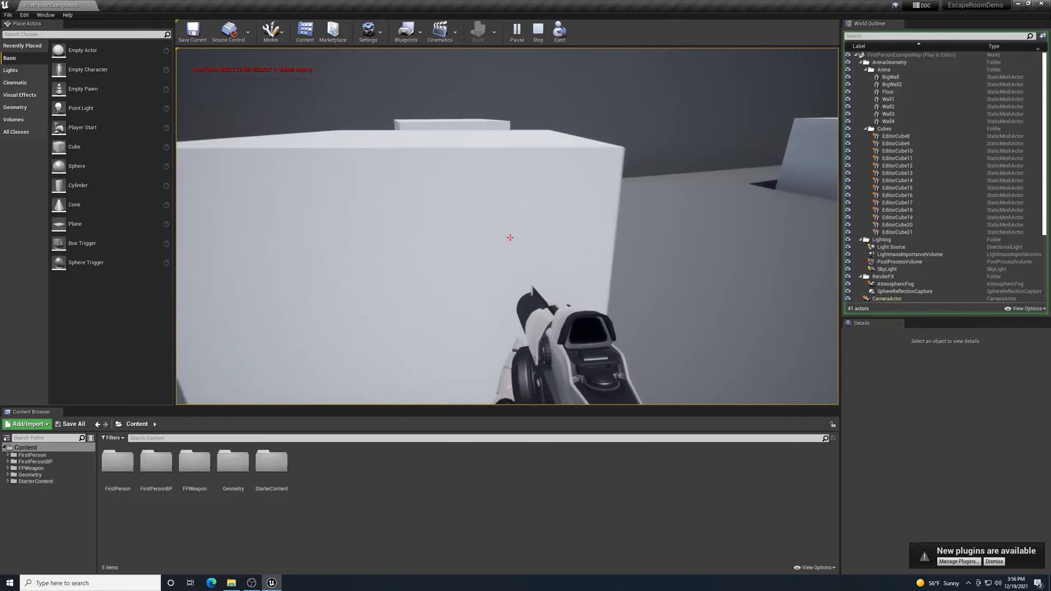
- Back away from the cubes, move towards the arena's dark outer wall and fire a projectile at it
key("s")
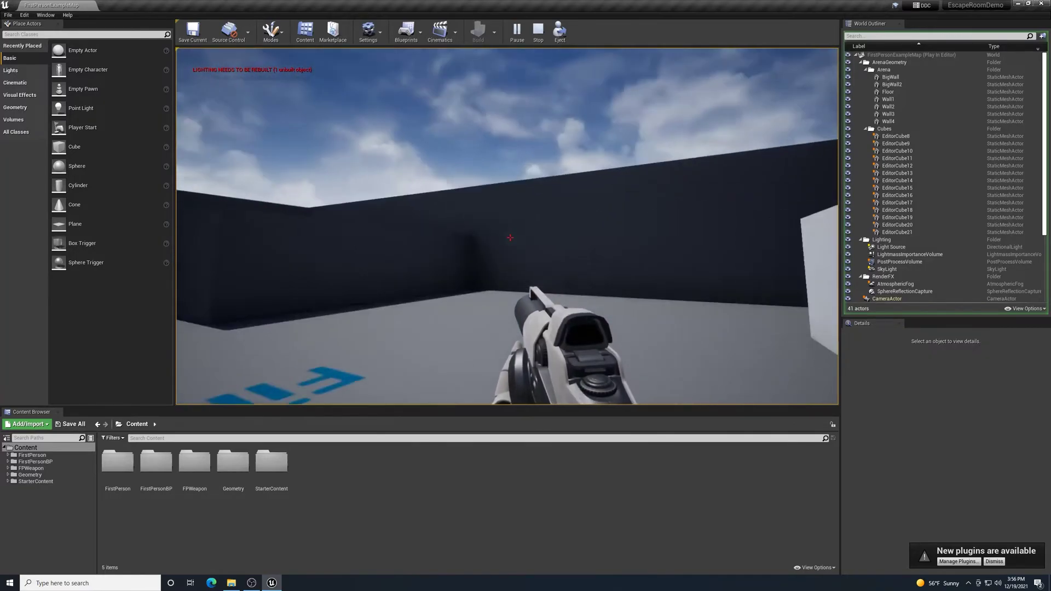
key("s")
key("a")
key("w")
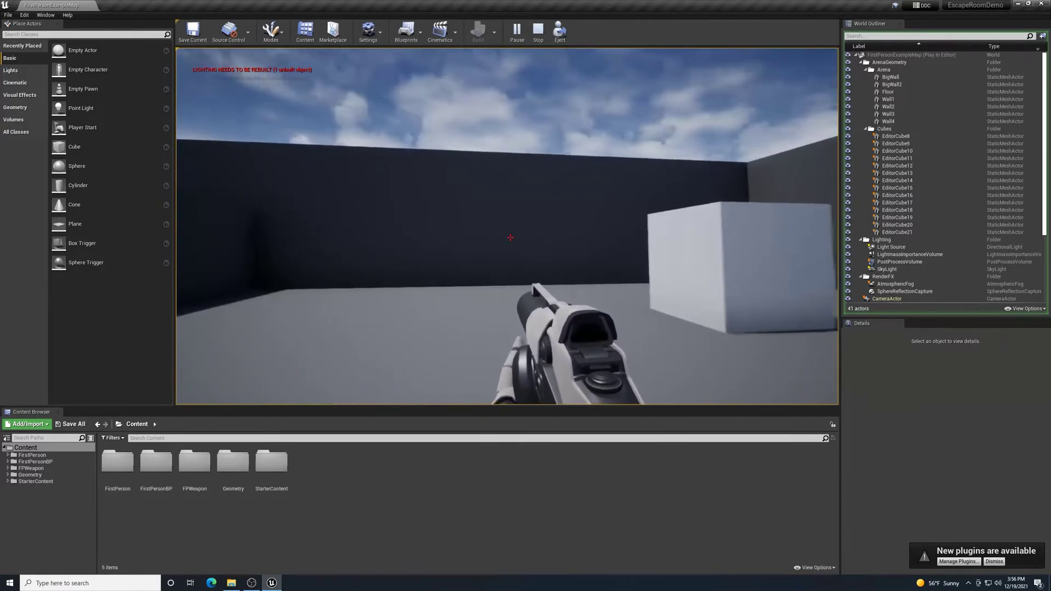
left_click(510, 237)
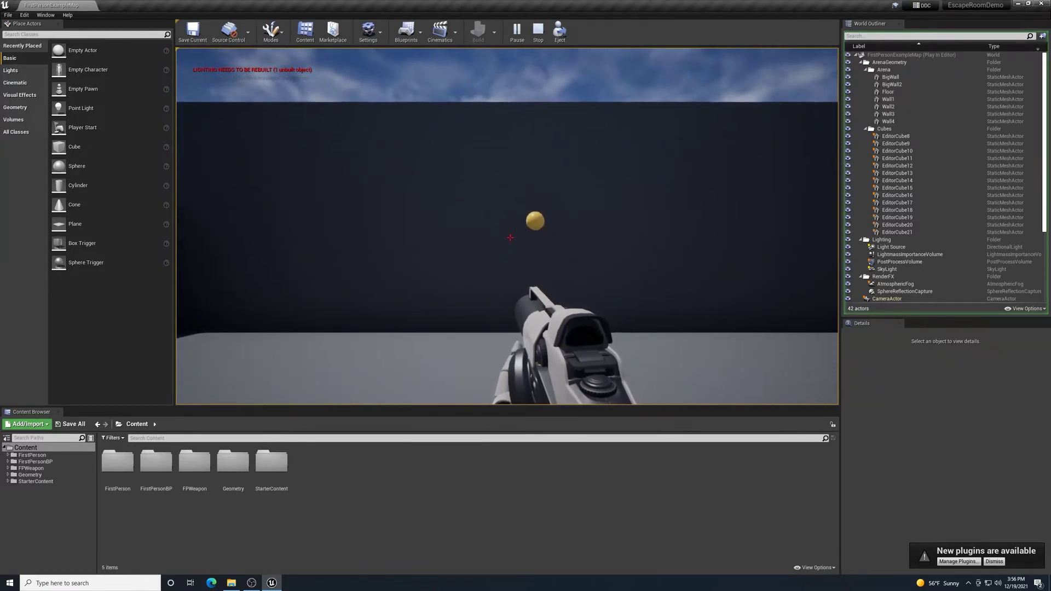
mouse_move(510, 237)
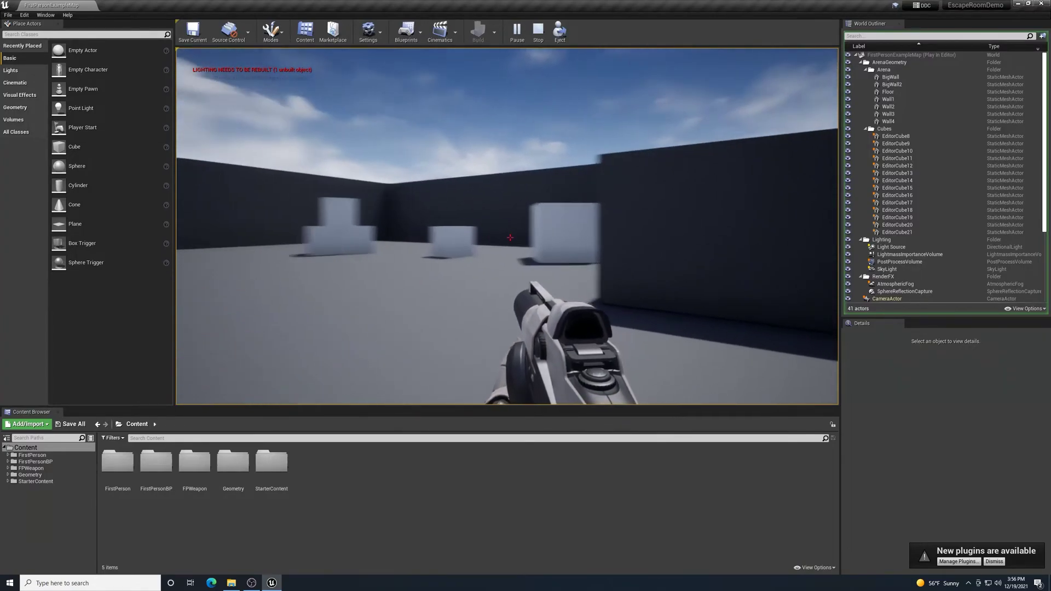
- Fire a projectile and walk the character against a dark wall, moving back and sideways along it to test its collision
left_click(510, 237)
key("w")
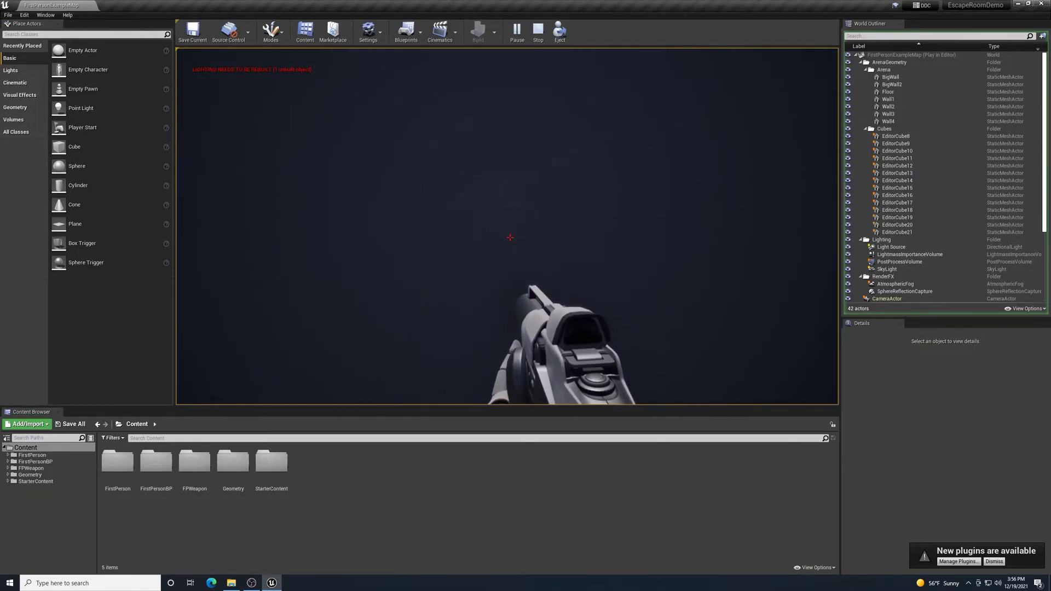
key("s")
key("w")
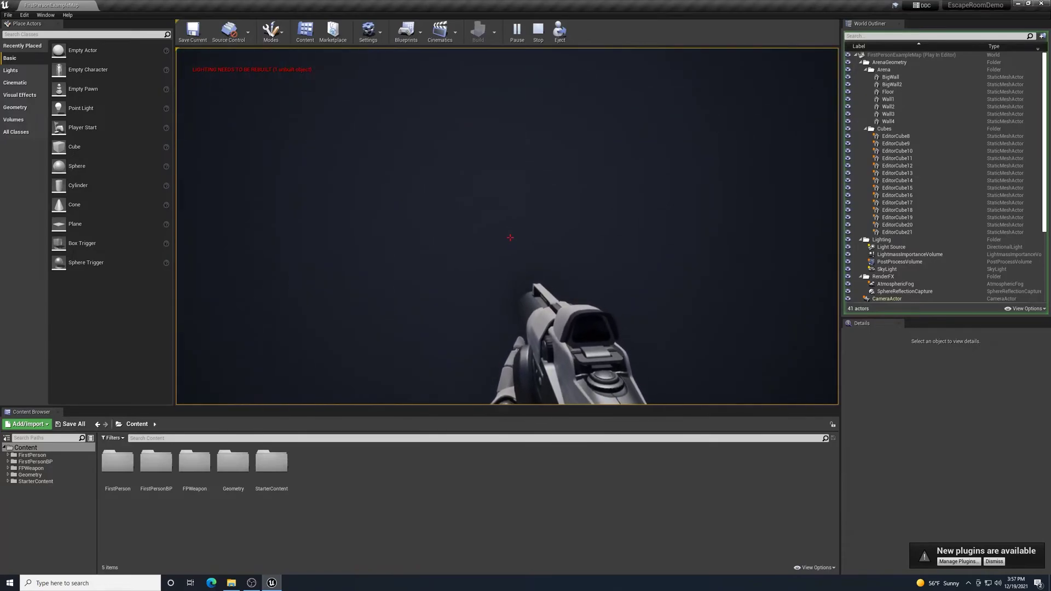
key("a")
key("d")
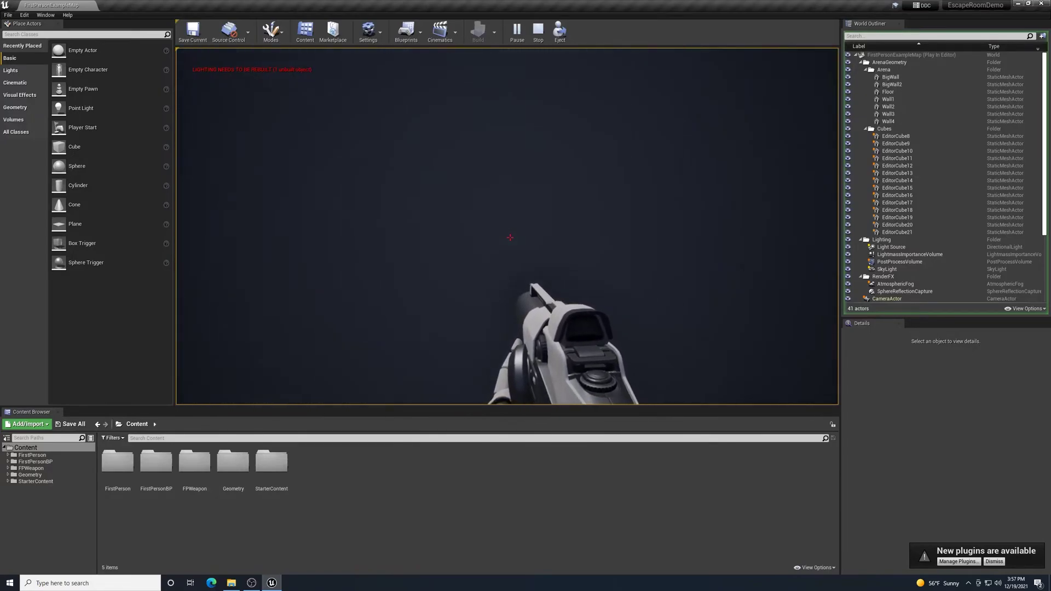
key("a")
key("w")
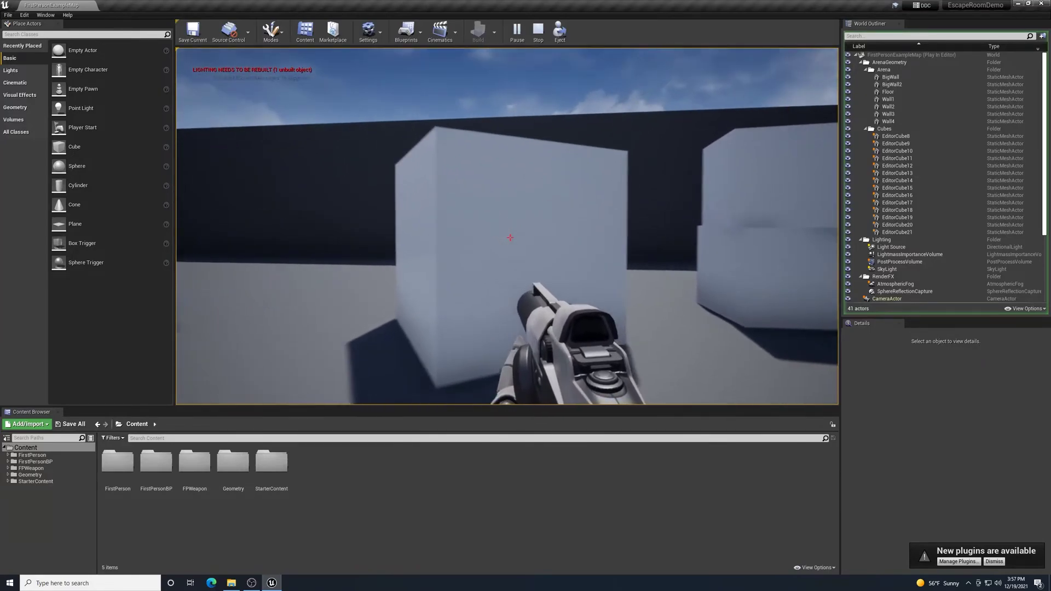
- Shoot the stack of cubes near the wall, and walk back across the arena towards the large dark block
key("d")
key("d")
left_click(510, 238)
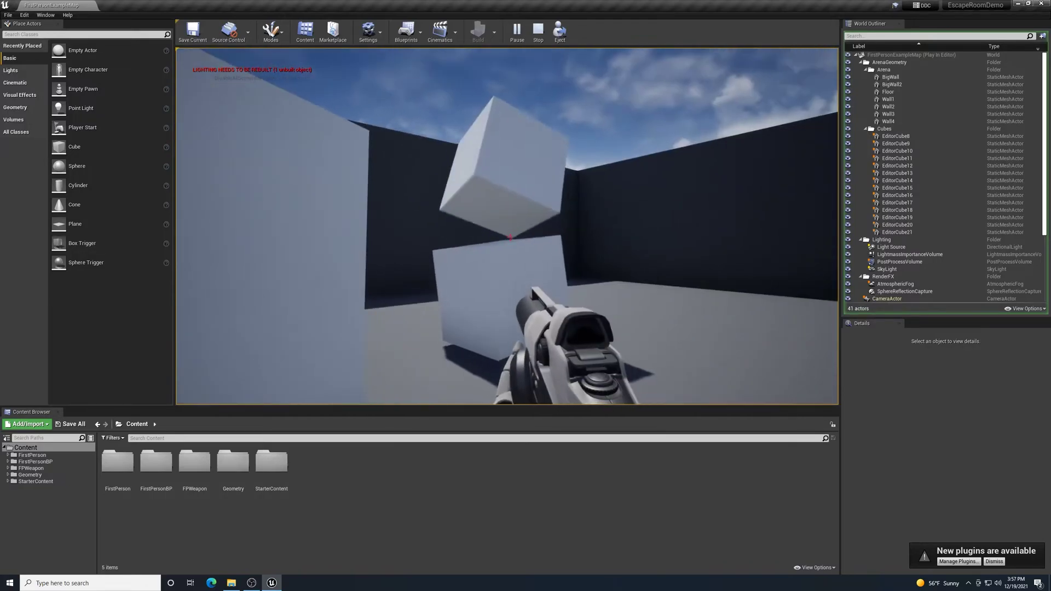
key("d")
key("s")
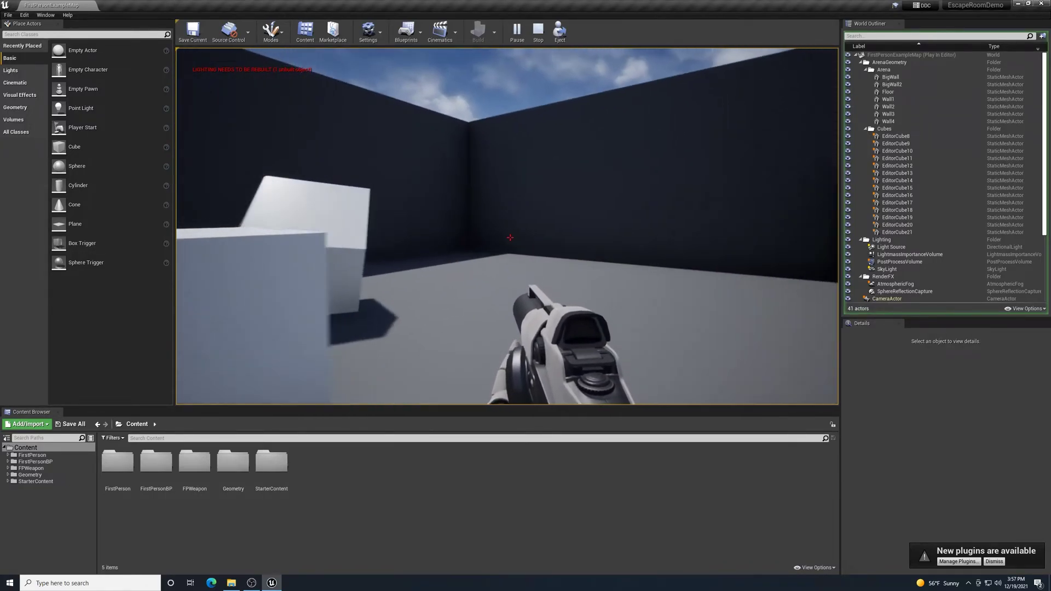
key("w")
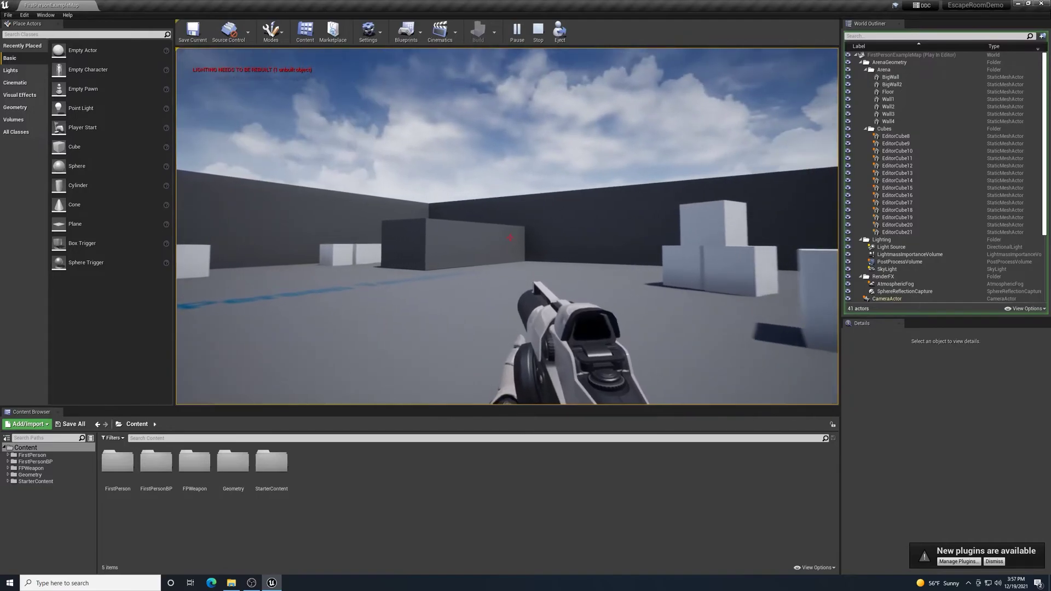
key("w")
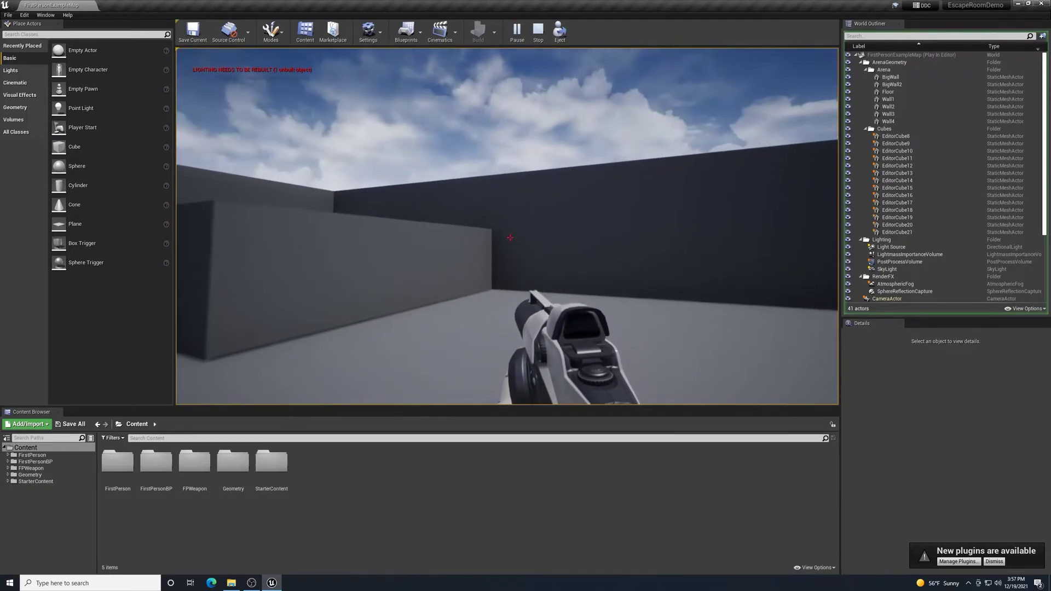
- Walk the character around the arena, past the dark blocks and loose white cubes and across the First Person Template floor lettering
key("w")
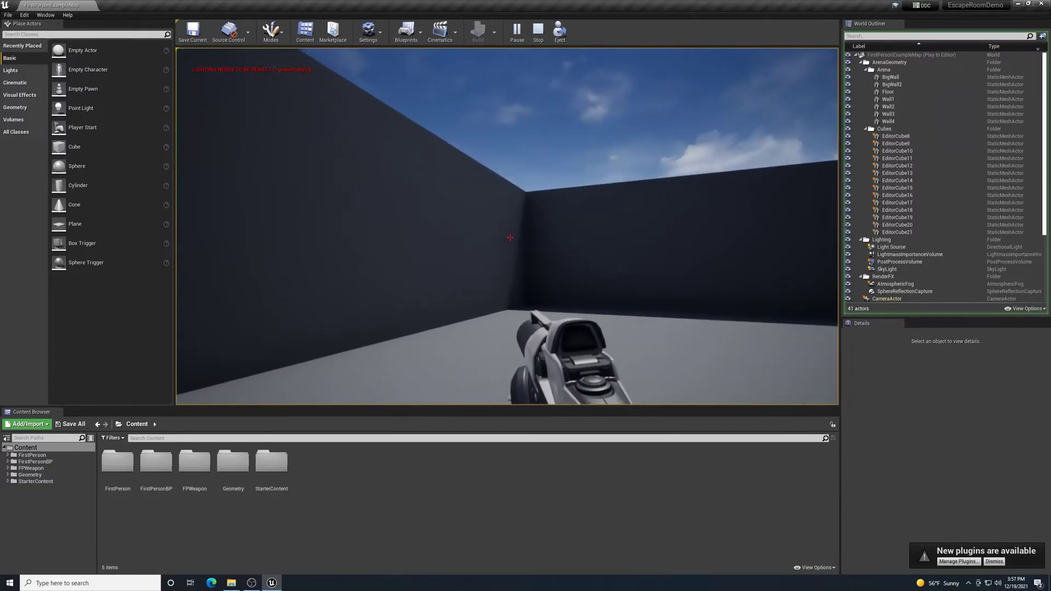
key("w")
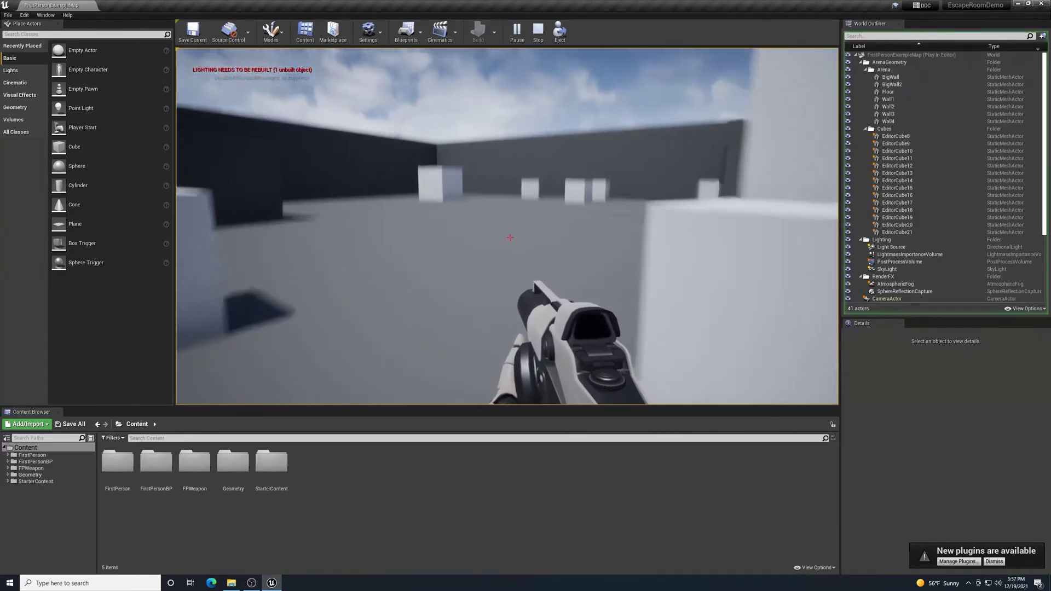
key("w")
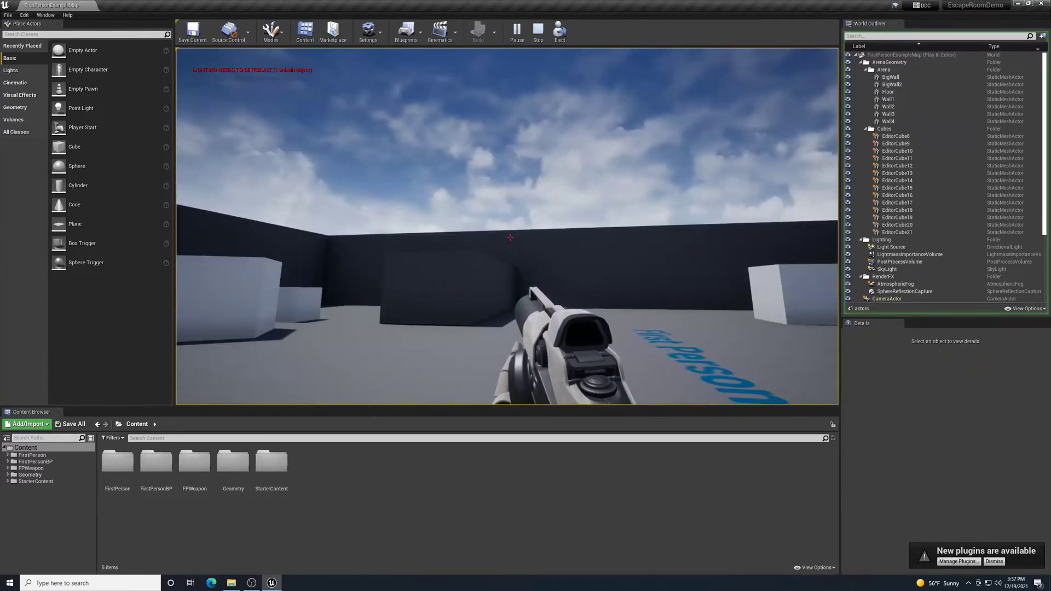
mouse_move(509, 237)
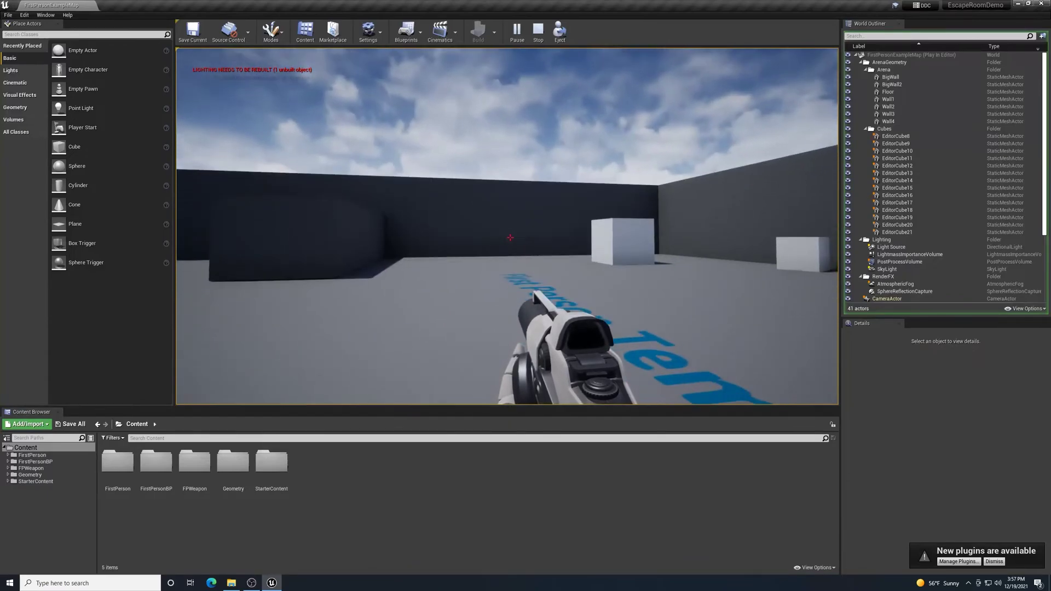
key("w")
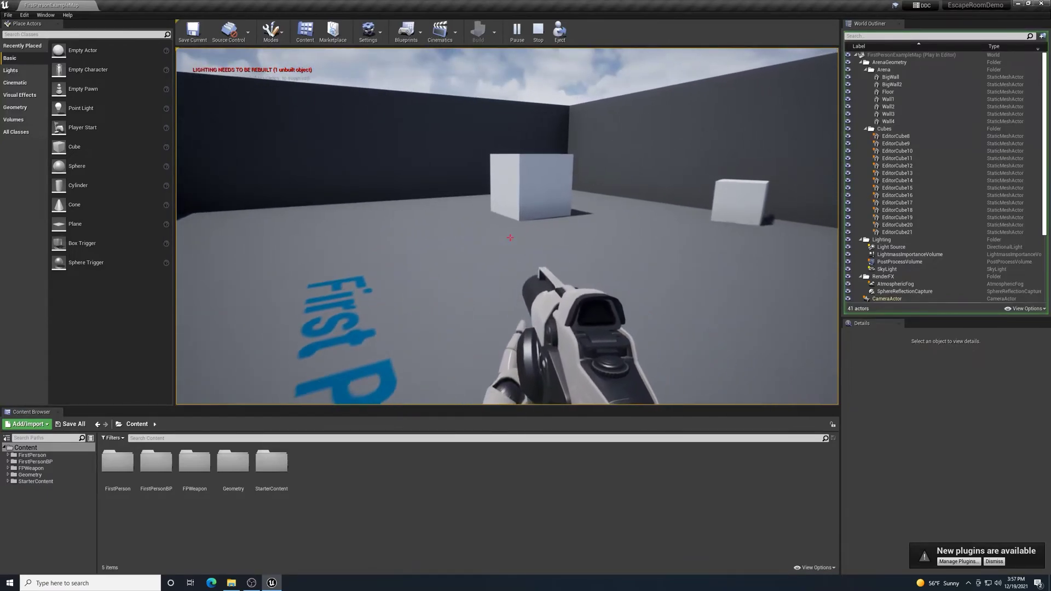
key("w")
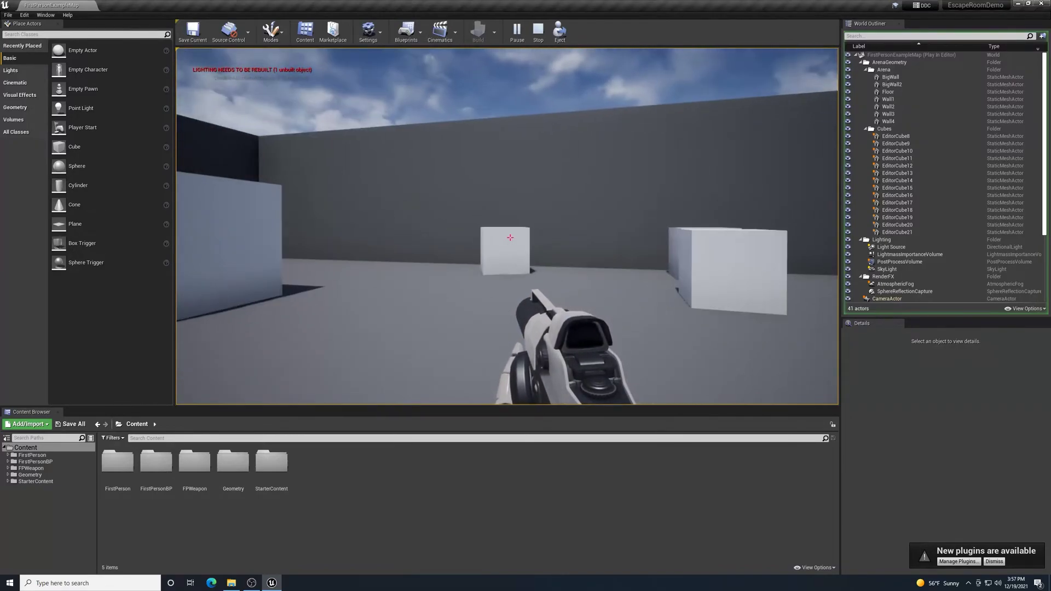
key("w")
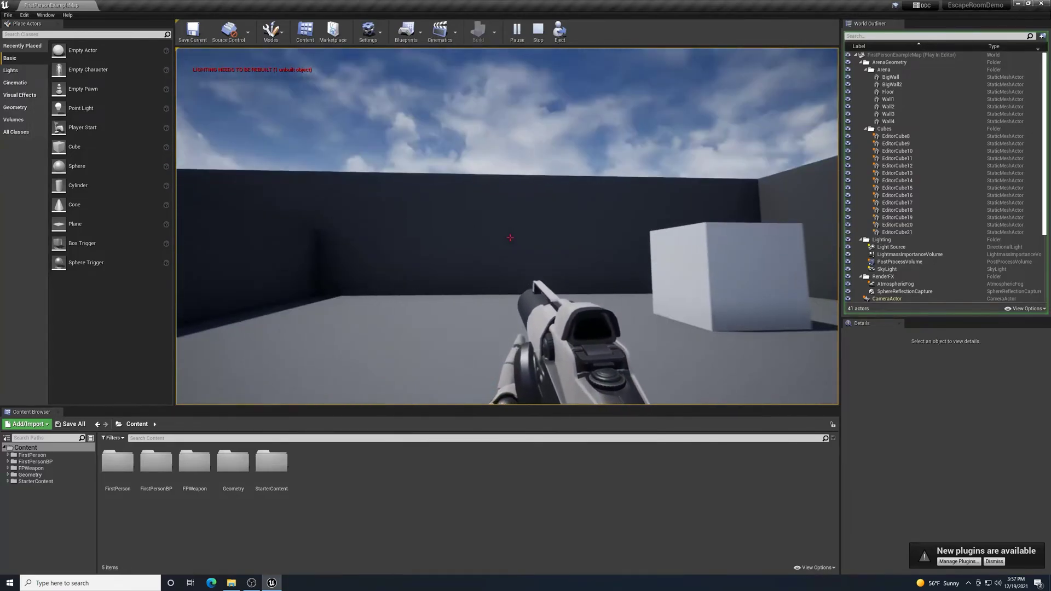
- Fire several projectiles around the arena's dark walls, move the character around the large block, and end the play session
left_click(509, 238)
left_click(510, 237)
left_click(509, 238)
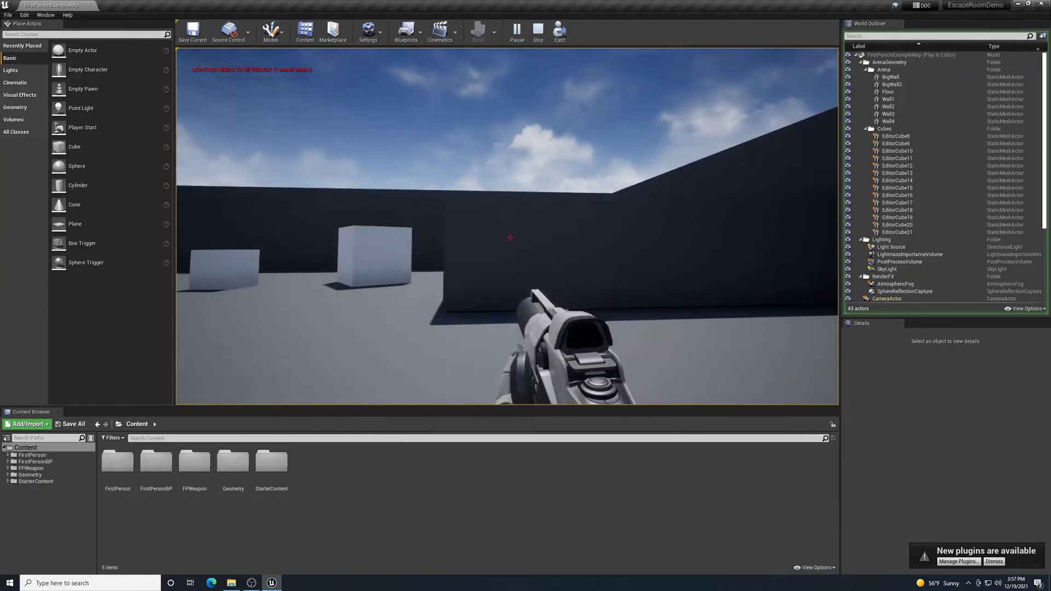
left_click(510, 238)
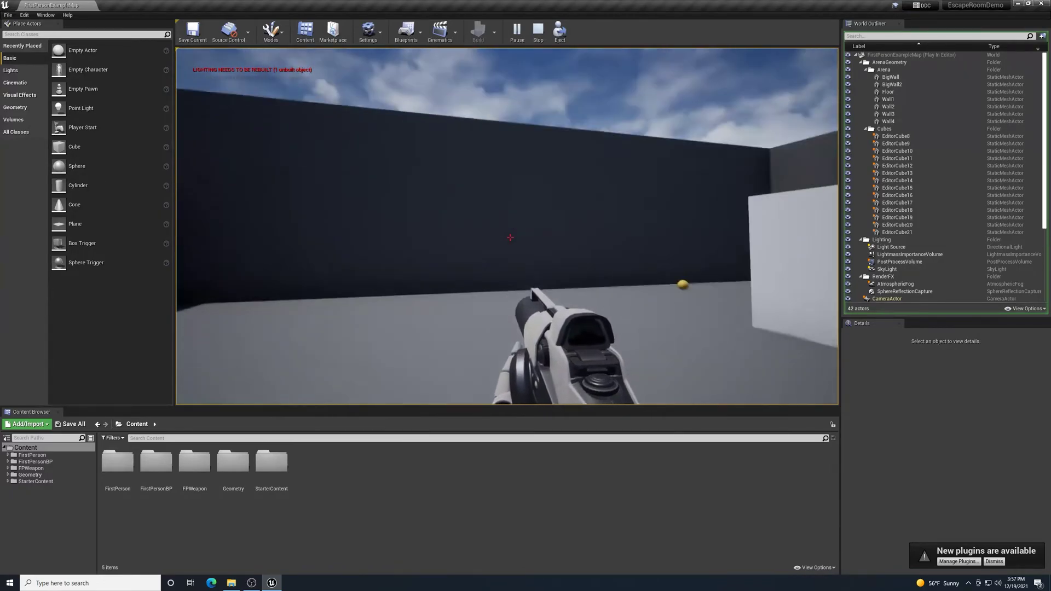
key("w")
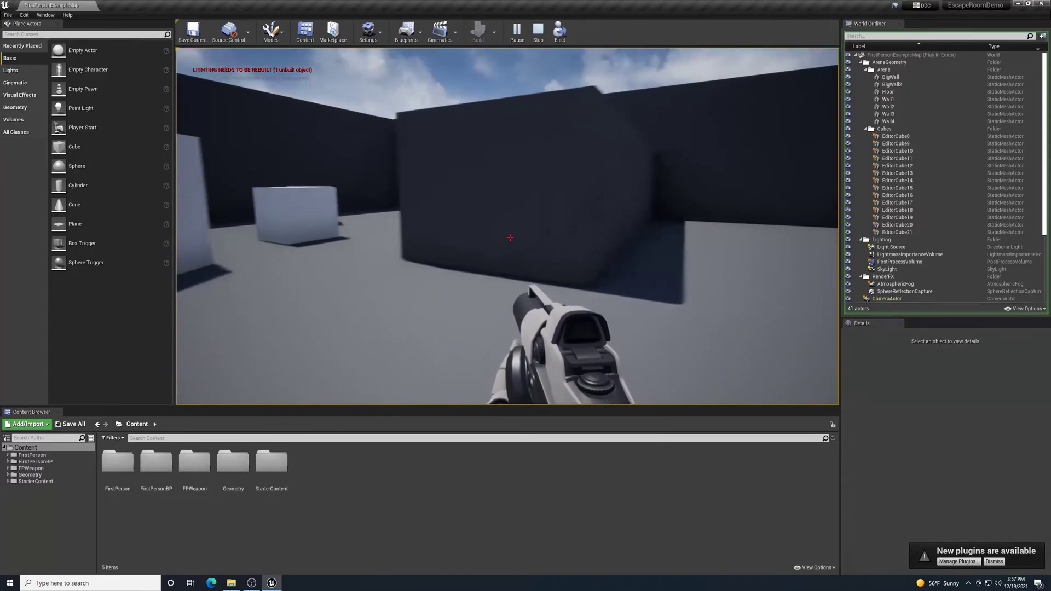
key("s")
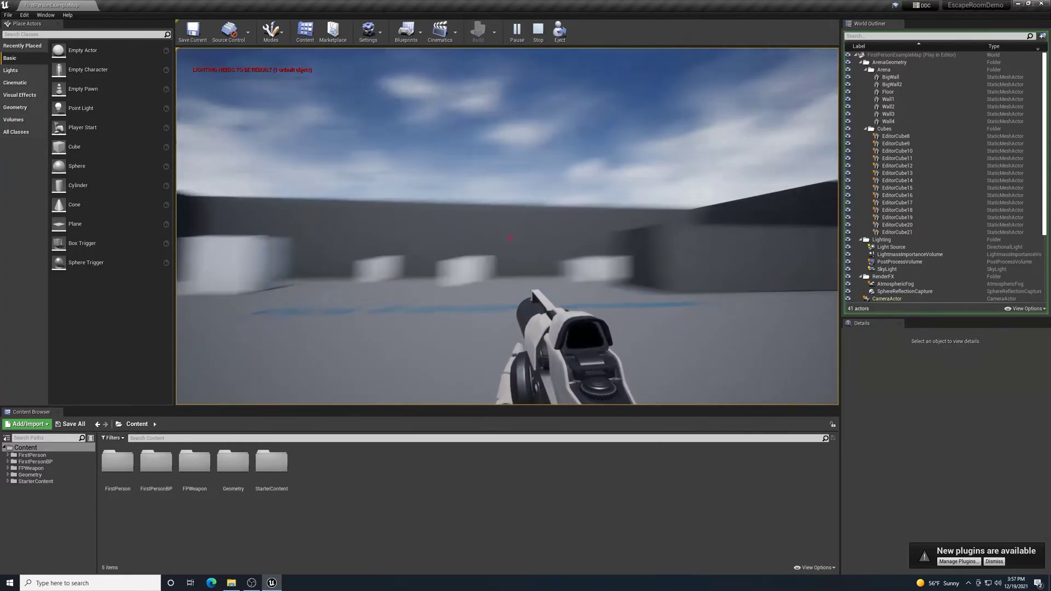
key("Escape")
left_click(819, 289)
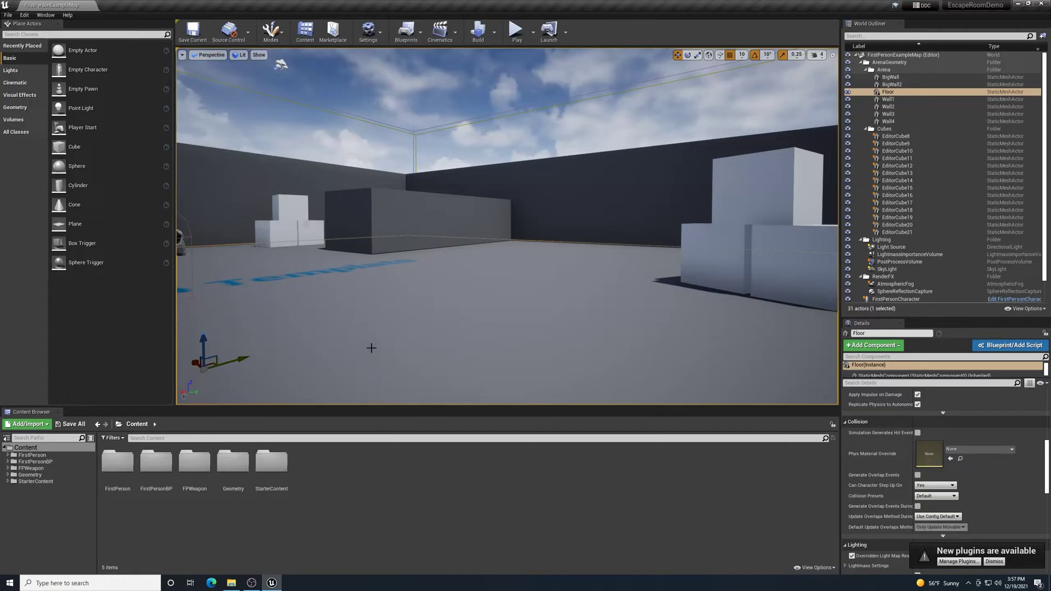
- Fly the editor camera back and above the character to survey the arena around the First Person Template lettering
right_click_drag(372, 346, 414, 295)
scroll(531, 255, "down", 3)
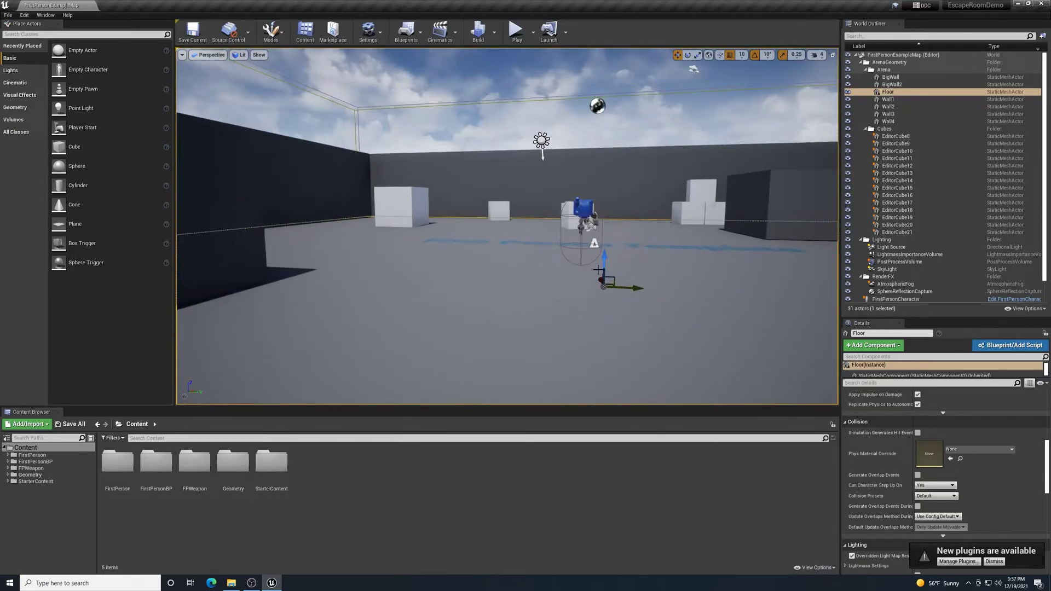
right_click_drag(586, 275, 588, 320)
key("w")
key("s")
right_click_drag(492, 321, 499, 276)
key("w")
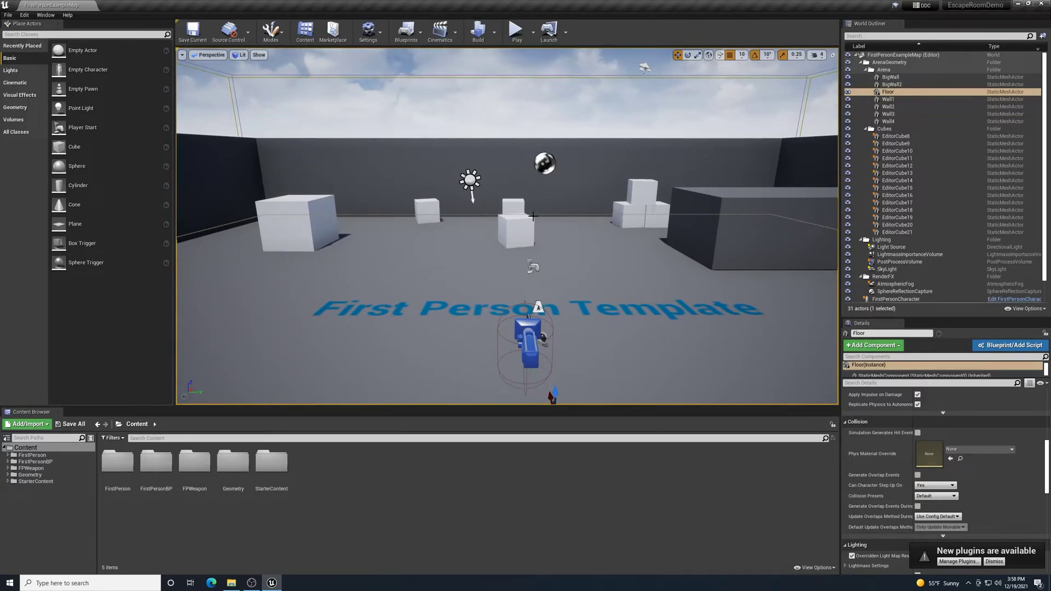
- Approach the large dark block beside the cube stack in the editor and select it (BigWall2)
right_click_drag(625, 262, 698, 246)
key("w")
key("w")
key("s")
key("w")
left_click(560, 216)
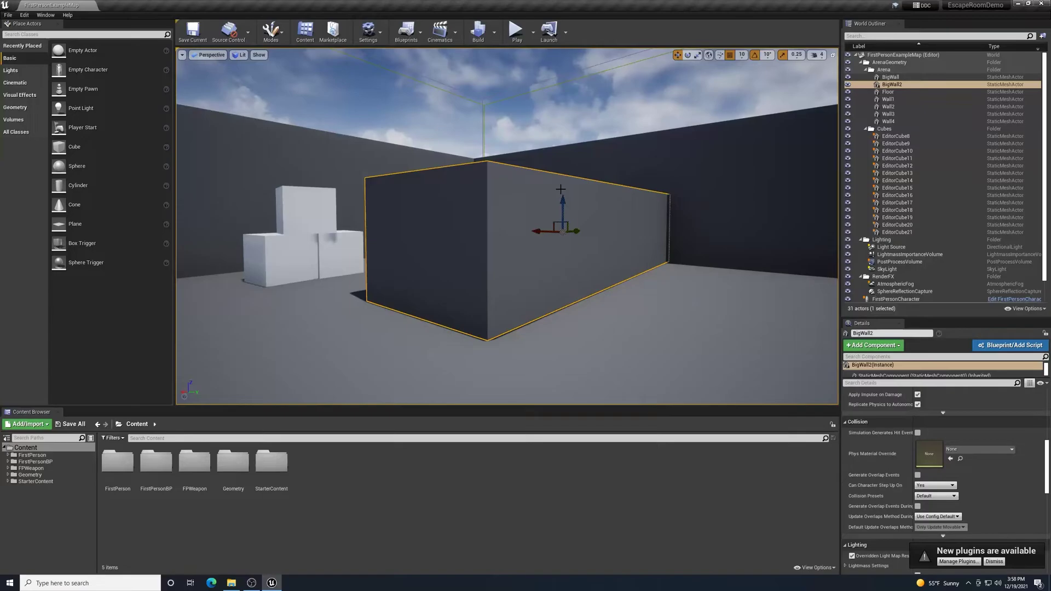
- Select each of the three stacked white cubes near the outer wall in turn, starting with the top one and ending on EditorCube12
right_click_drag(560, 190, 541, 208)
key("w")
key("s")
right_click_drag(356, 249, 620, 264)
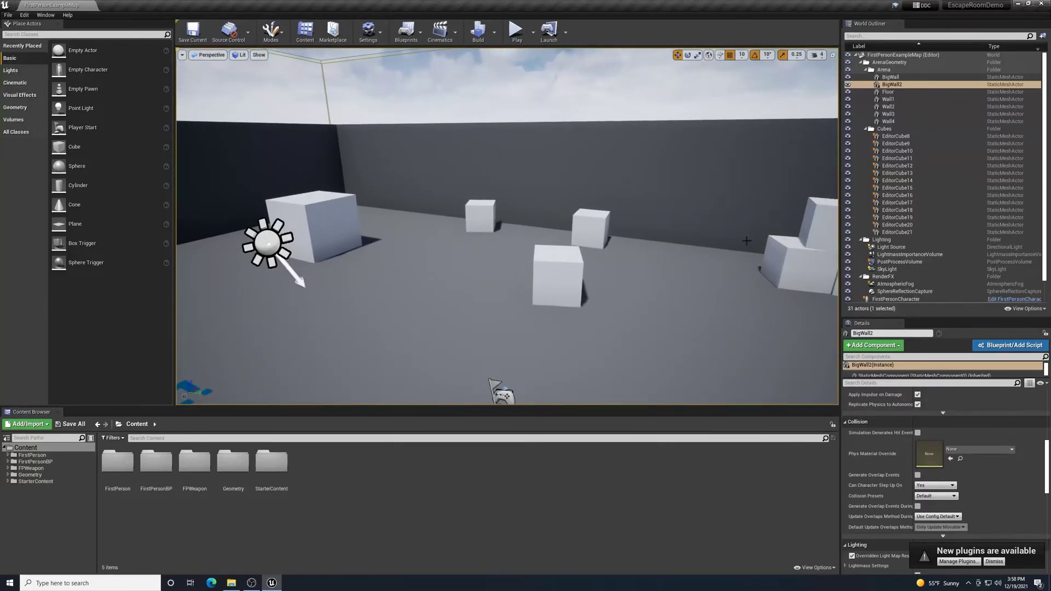
left_click(816, 215)
right_click_drag(741, 323, 821, 324)
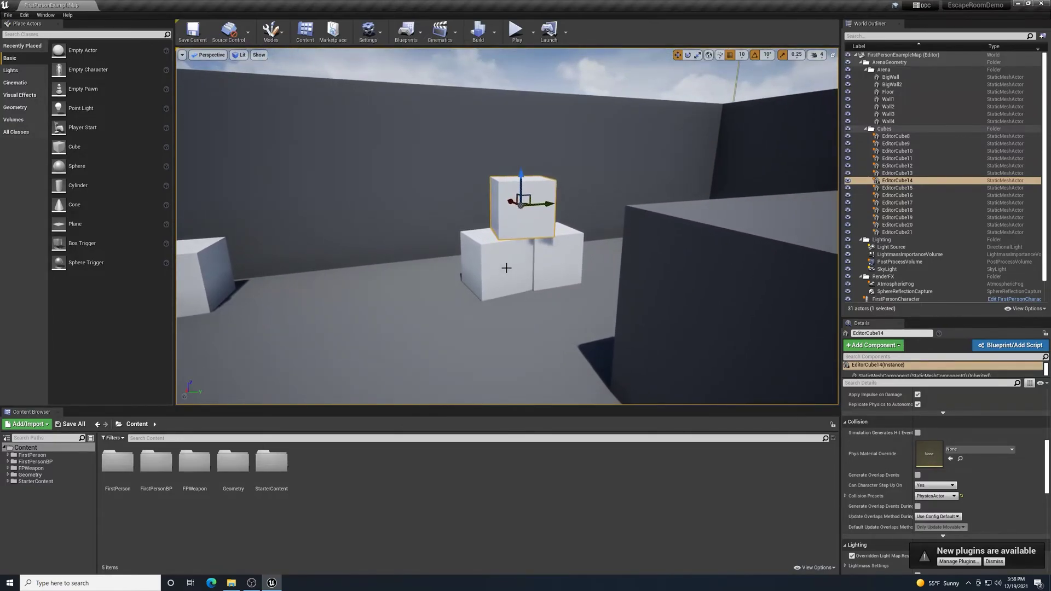
key("w")
right_click_drag(519, 281, 543, 284)
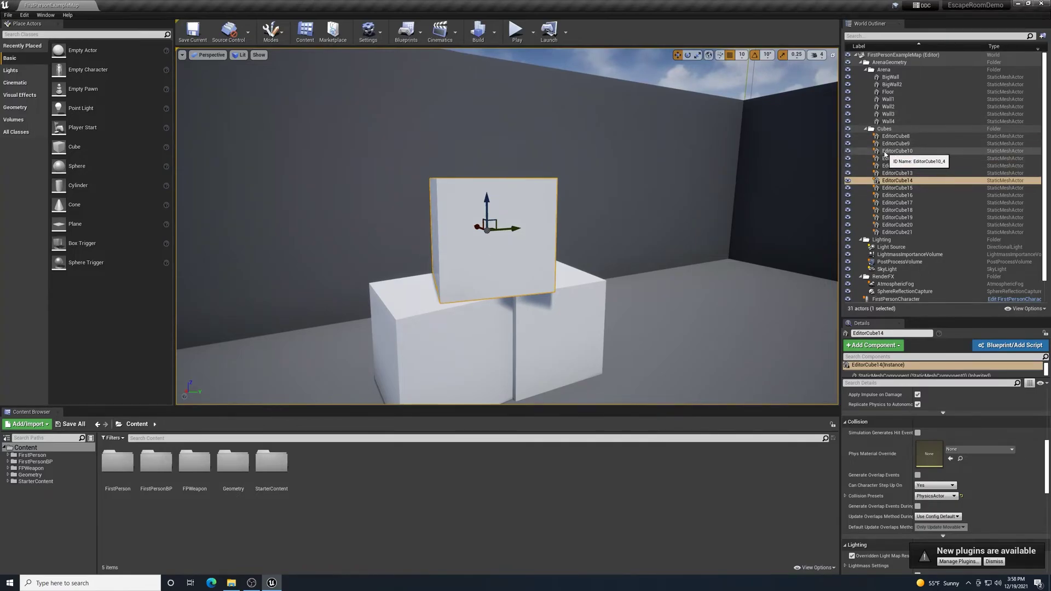
left_click(583, 328)
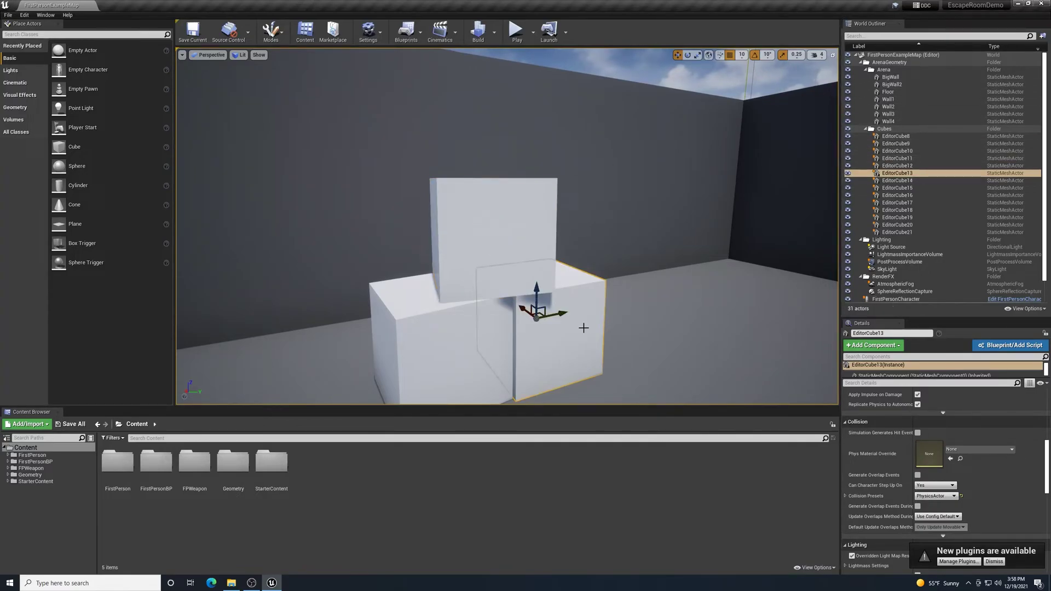
left_click(481, 341)
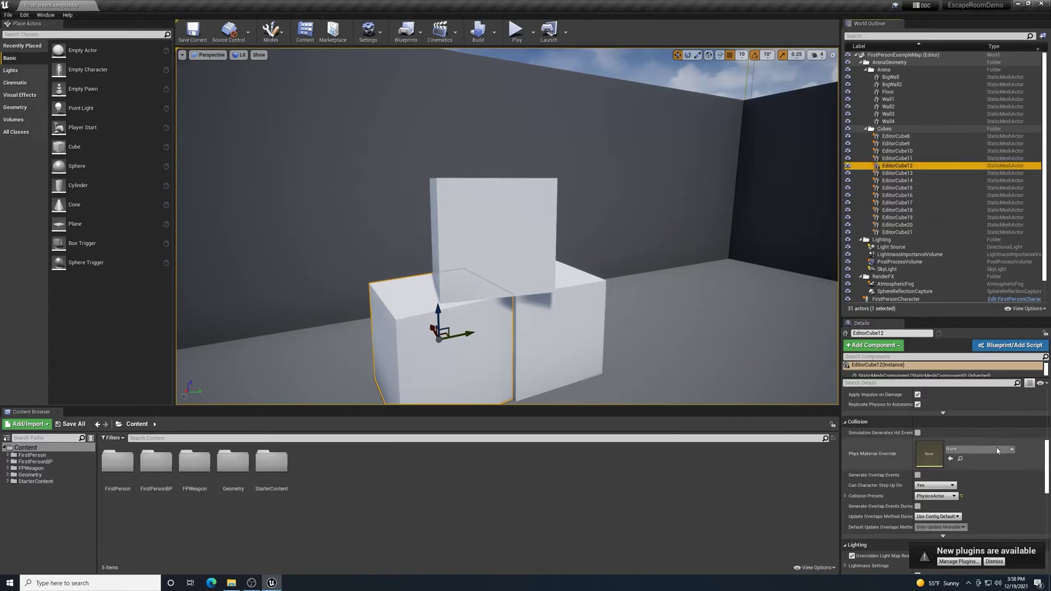
- Enlarge the Details panel and examine EditorCube12's Transform, Static Mesh, Materials and Physics settings
left_click_drag(974, 319, 972, 233)
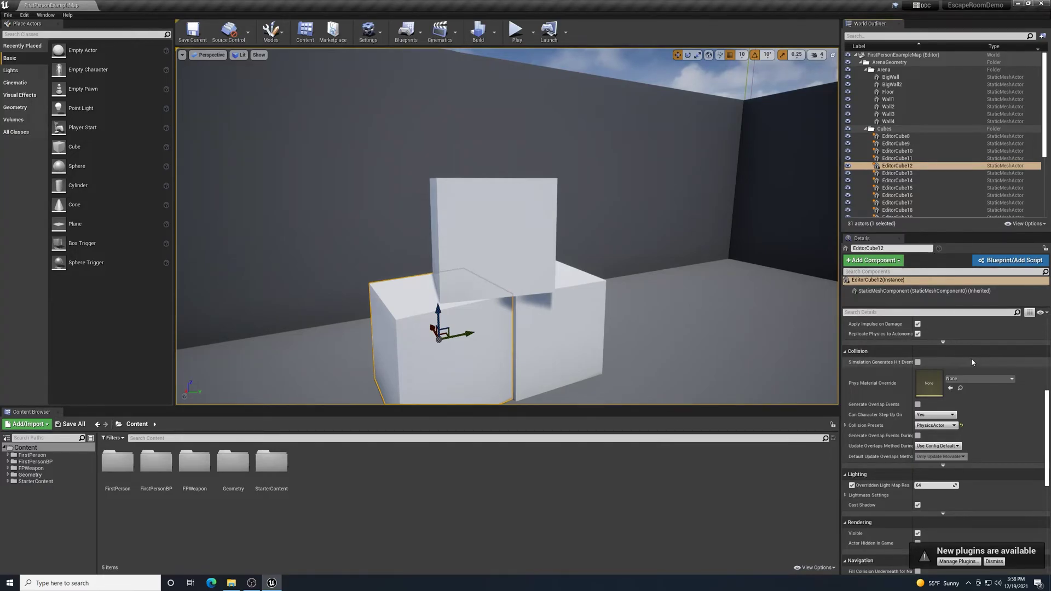
scroll(971, 358, "up", 8)
scroll(967, 339, "up", 2)
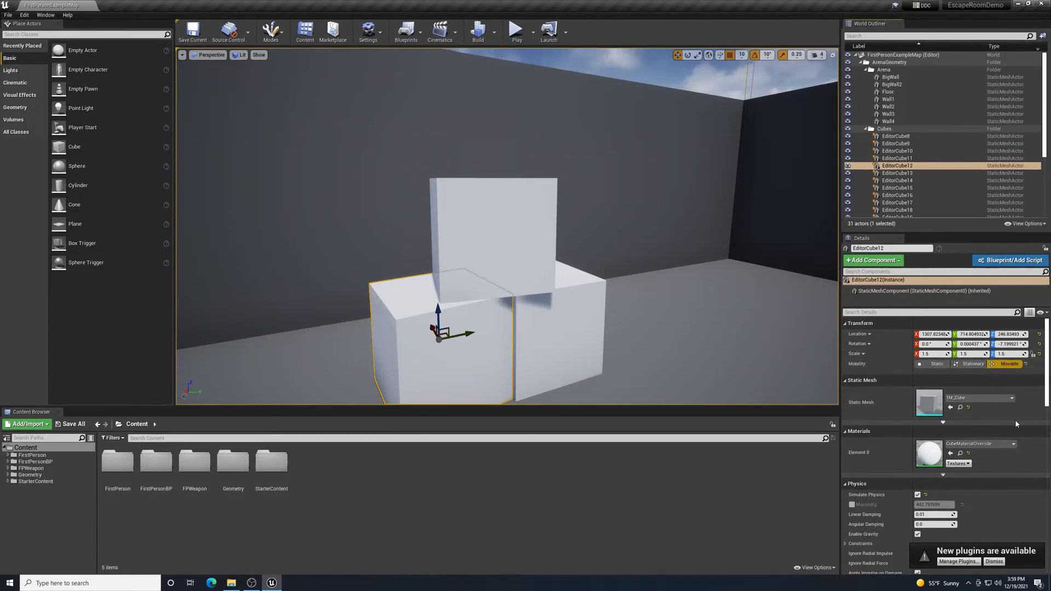
scroll(1002, 497, "down", 1)
scroll(1001, 495, "down", 4)
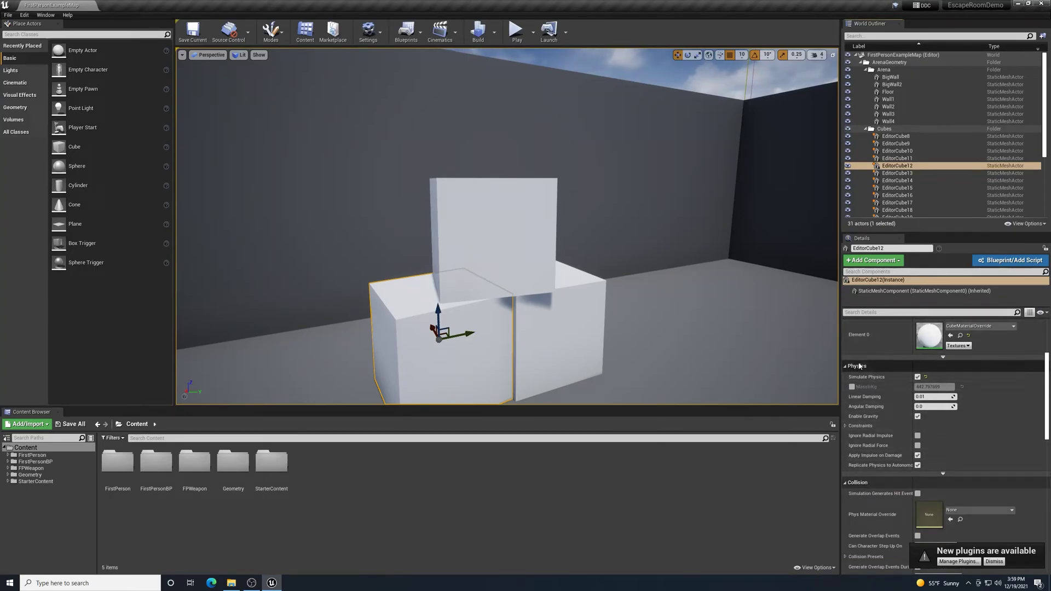
scroll(990, 359, "up", 3)
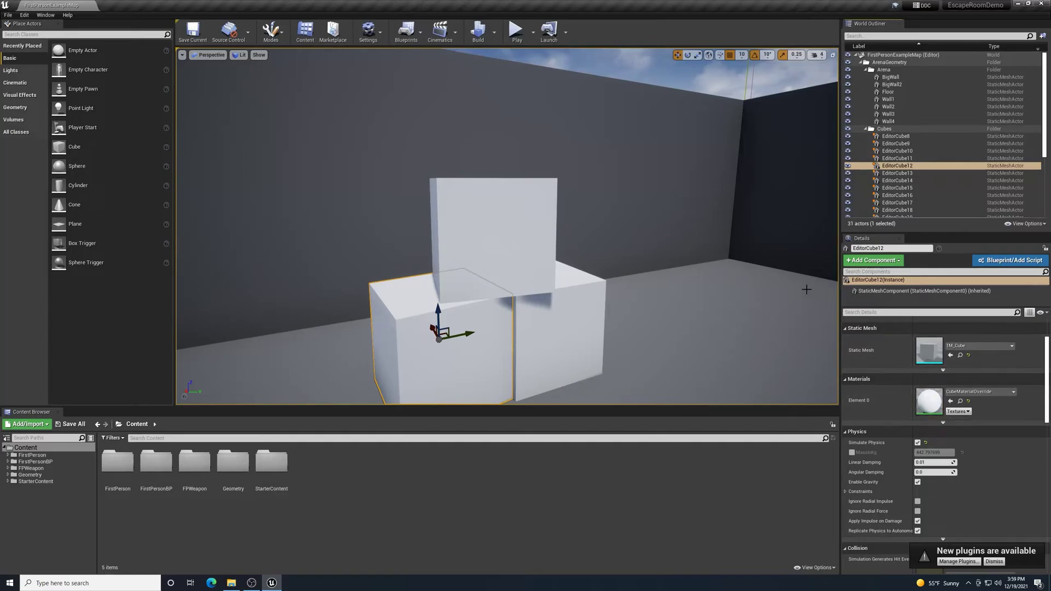
- Examine EditorCube12's Physics and Collision settings, including Simulate Physics, Enable Gravity and Collision Presets
scroll(885, 383, "down", 3)
scroll(887, 378, "down", 4)
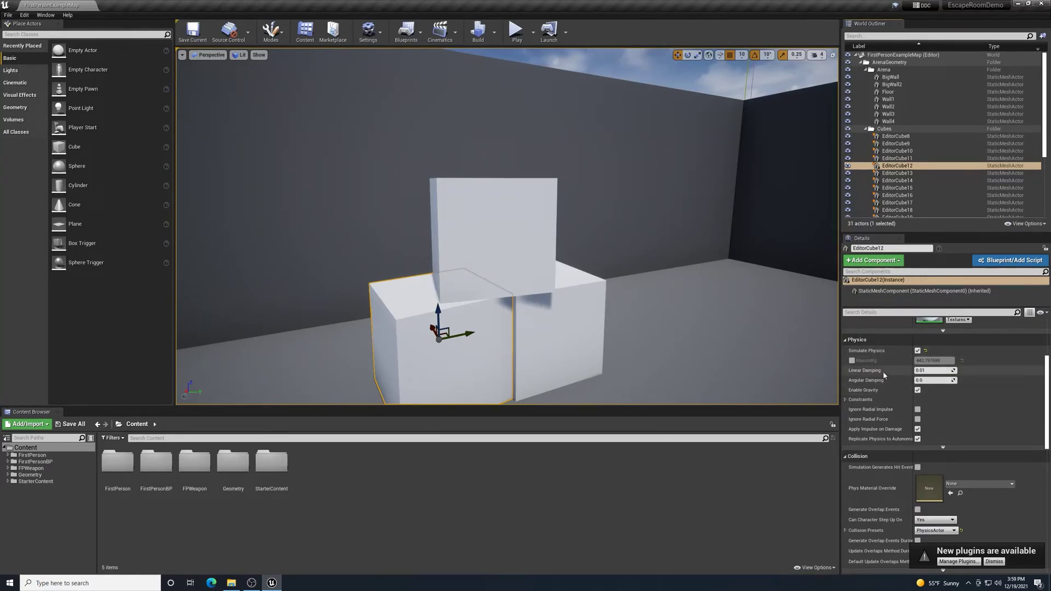
scroll(954, 394, "down", 2)
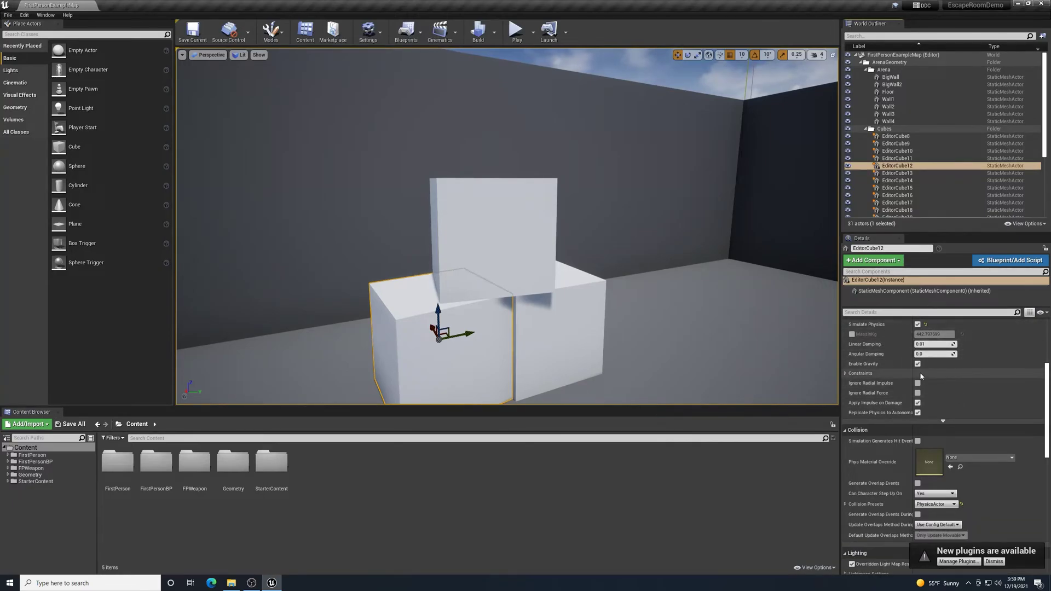
scroll(1025, 467, "down", 2)
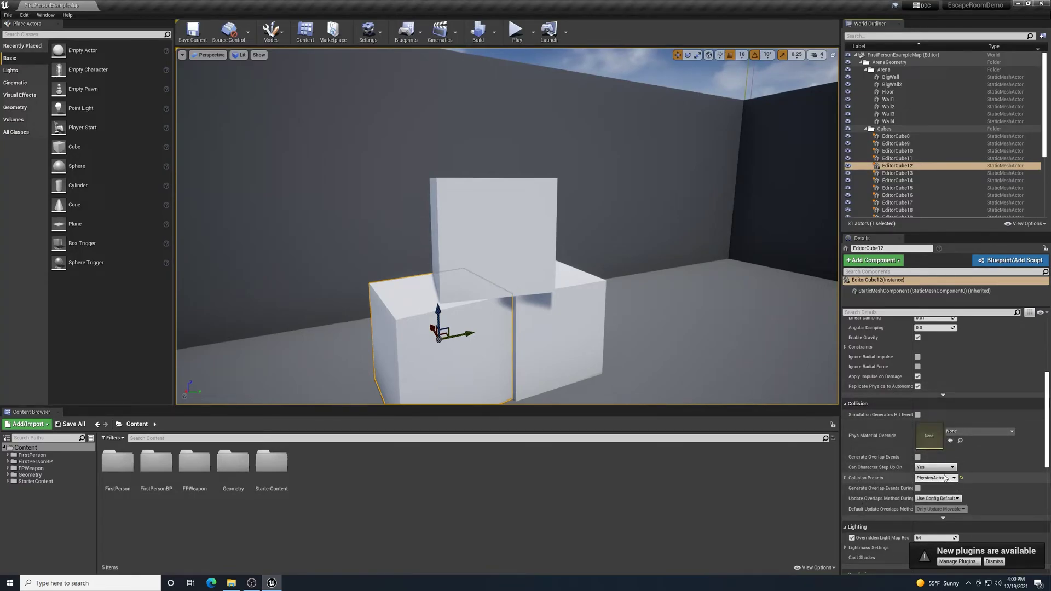
scroll(753, 310, "down", 5)
scroll(581, 309, "up", 3)
- Back away from the cube stack and select its top cube and both lower cubes one after another to compare their settings
right_click_drag(590, 260, 671, 272)
key("s")
right_click_drag(497, 242, 515, 245)
left_click(345, 205)
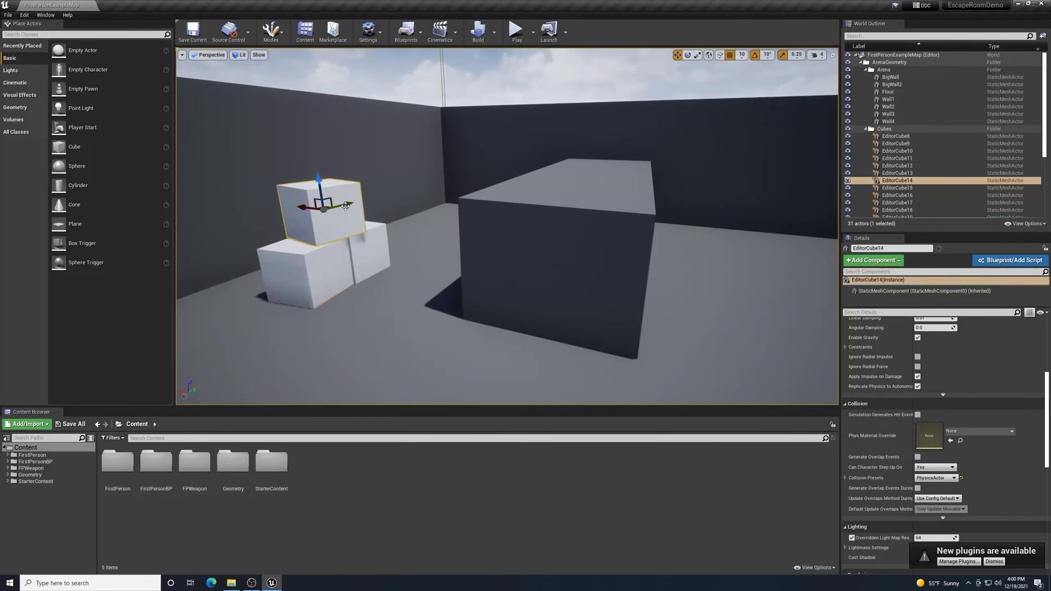
left_click(378, 249)
left_click(330, 266)
- Turn to the other side of the arena and select the white cubes there one by one, ending on EditorCube19
right_click_drag(716, 279, 821, 272)
left_click(546, 214)
left_click(646, 203)
left_click(739, 198)
left_click(733, 176)
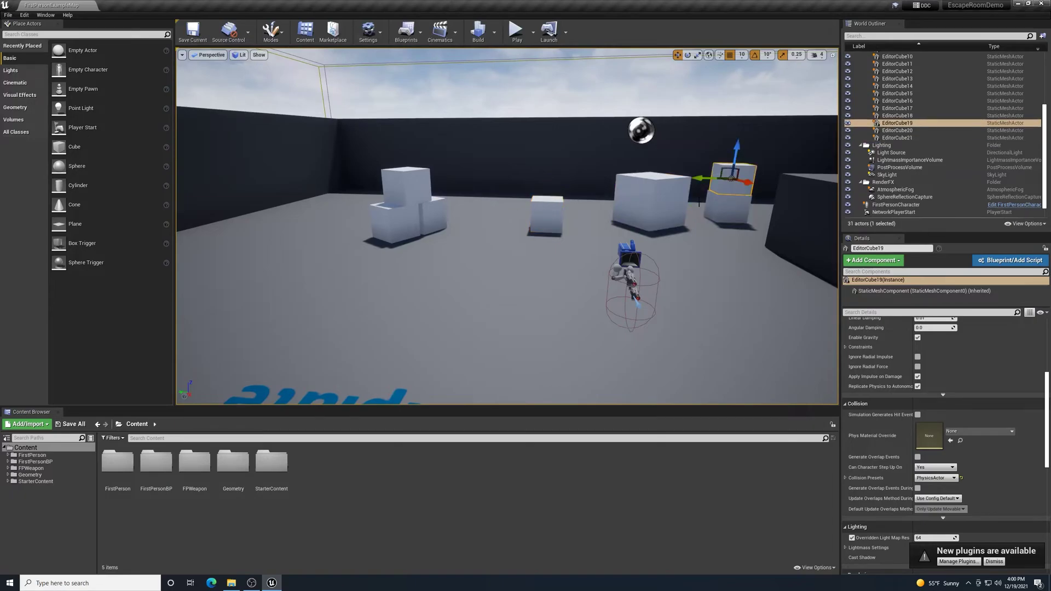
- Select the large block BigWall2 and the outer walls Wall3 and Wall1 in turn to check their Physics and Collision settings
left_click_drag(457, 261, 462, 258)
left_click(465, 252)
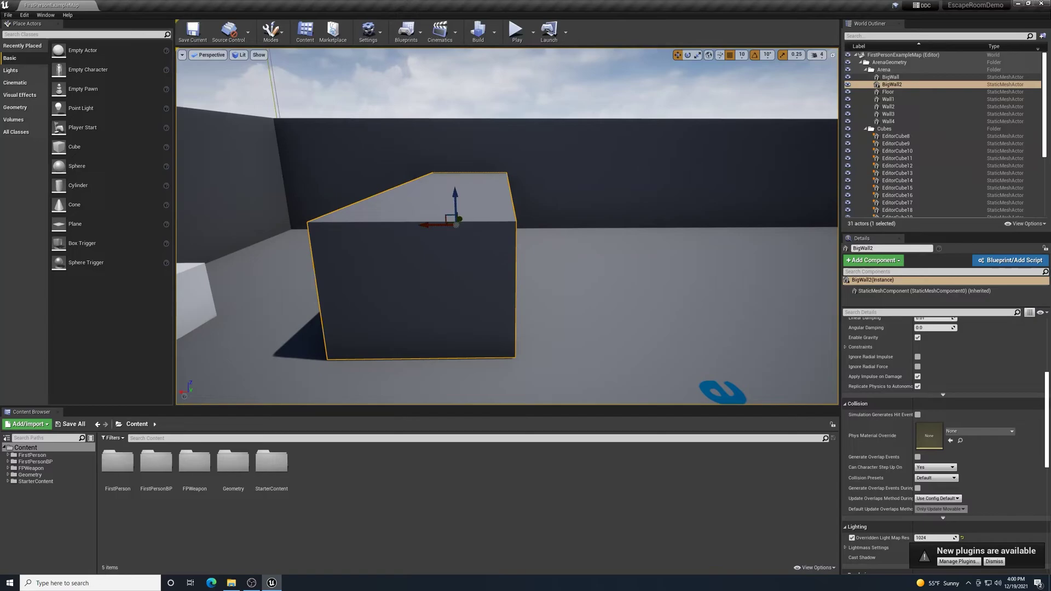
left_click(969, 113)
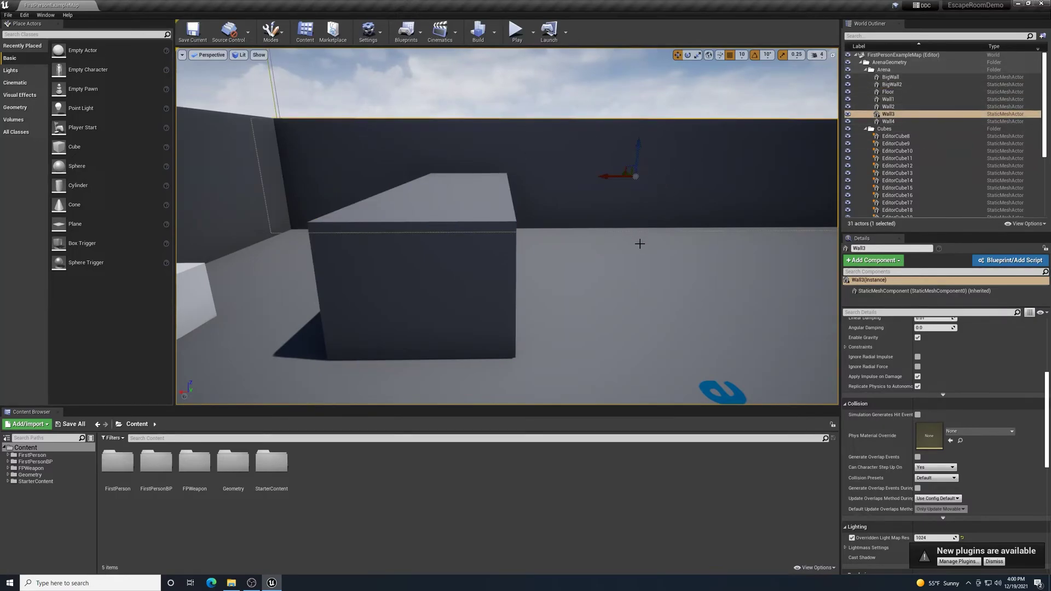
left_click(247, 180)
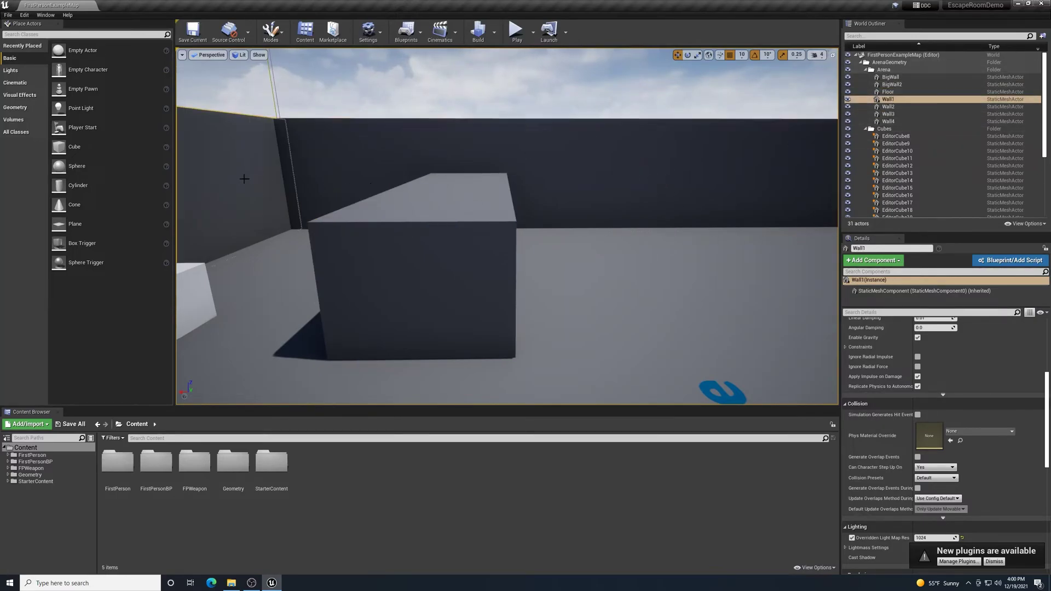
key("f")
- Select the arena's Floor actor and bring its Physics settings, including Simulate Physics, into view
right_click_drag(506, 227, 712, 230)
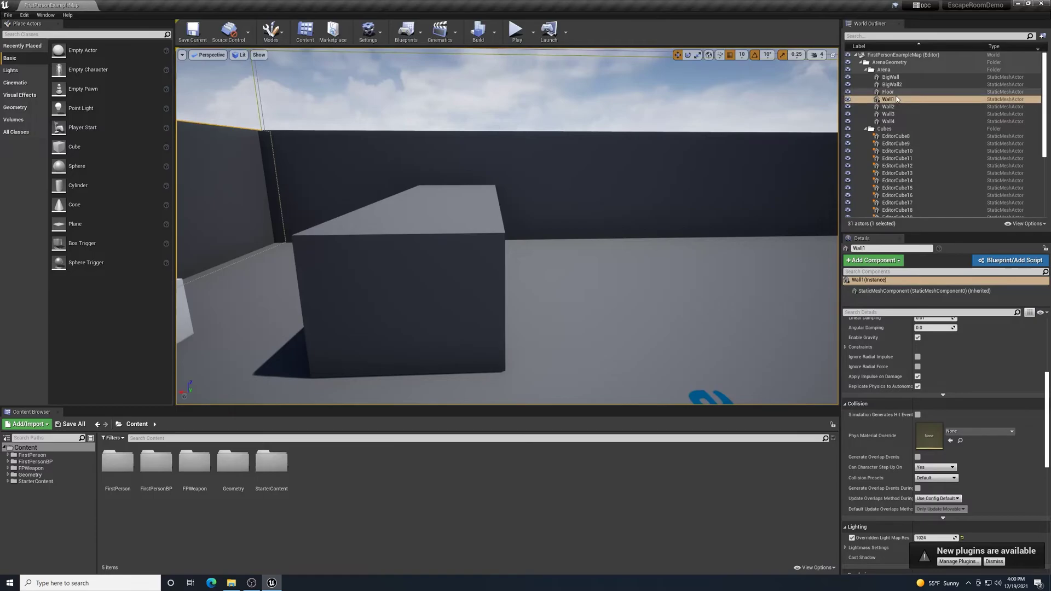
left_click(888, 92)
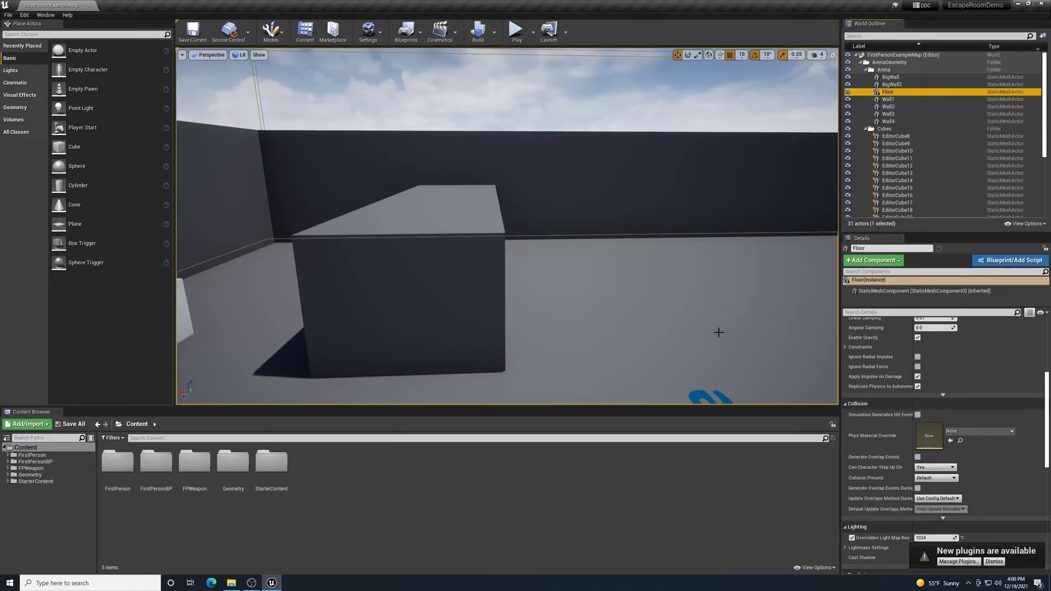
scroll(975, 392, "up", 2)
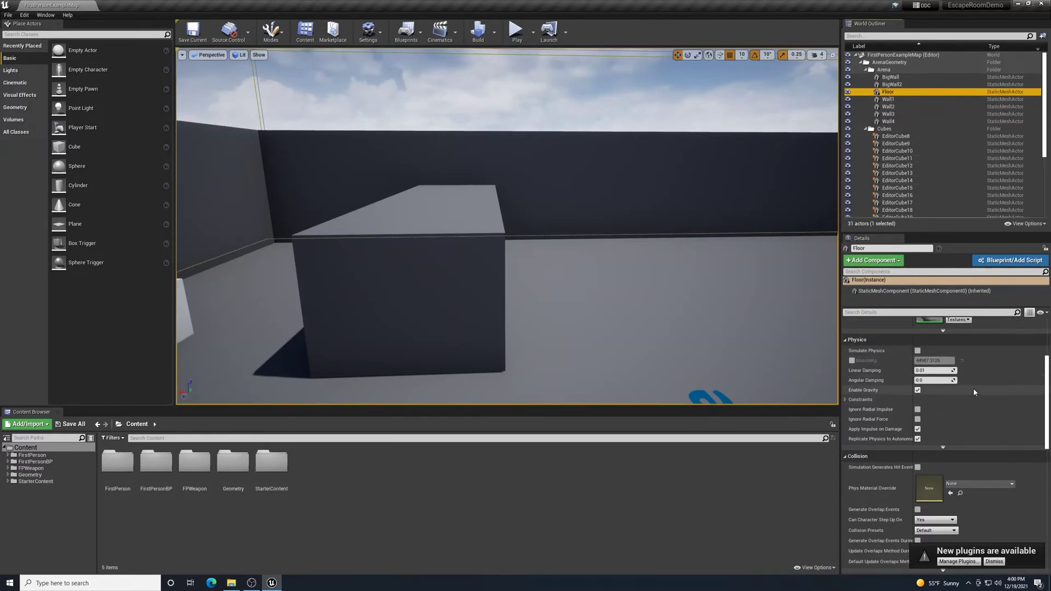
- Select Wall3, BigWall2 and BigWall in turn to compare the settings of the arena's static geometry
scroll(976, 389, "up", 5)
right_click_drag(770, 311, 726, 307)
left_click(631, 252)
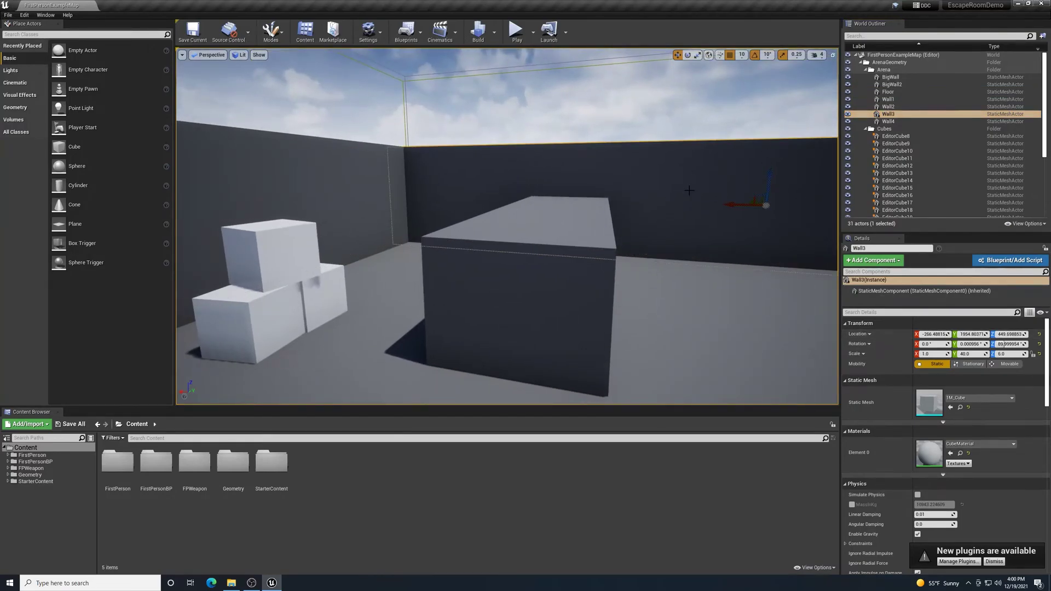
left_click(571, 310)
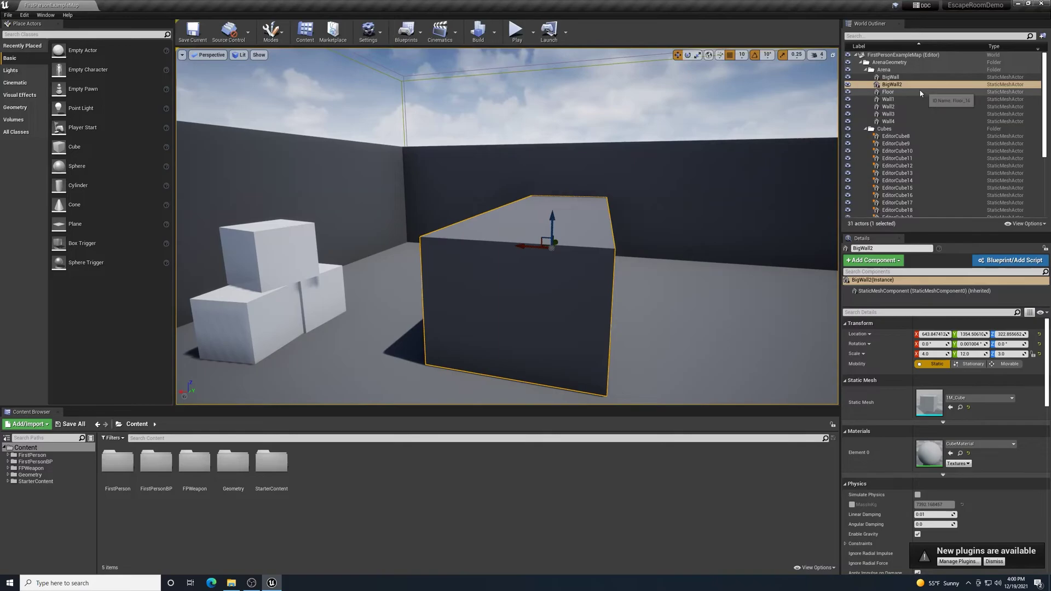
right_click_drag(502, 176, 708, 197)
left_click(483, 159)
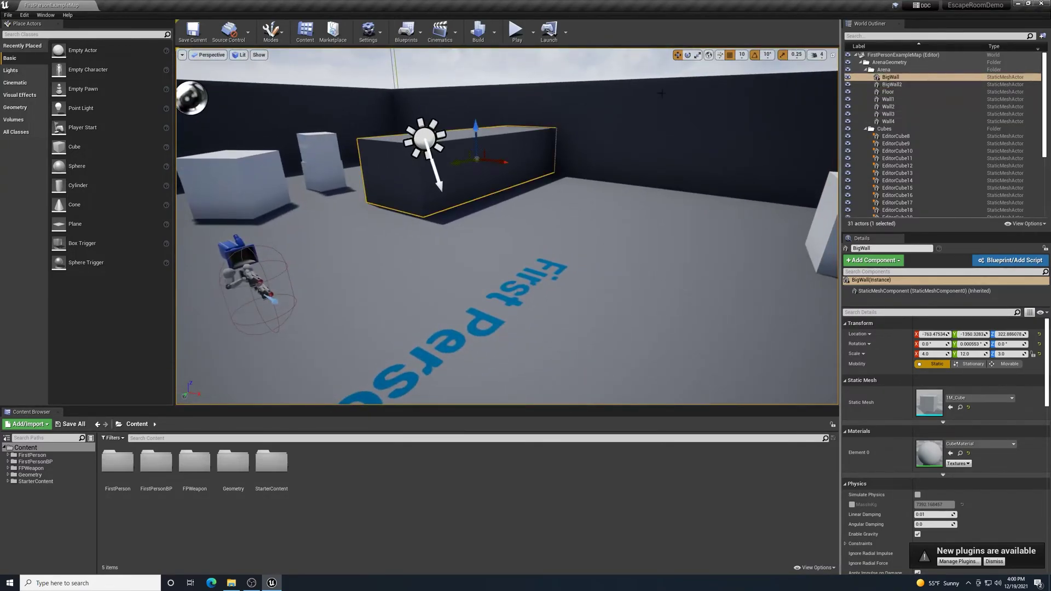
- Approach the selected BigWall block and bring its Physics settings, including Simulate Physics, into view
right_click_drag(537, 255, 477, 203)
key("w")
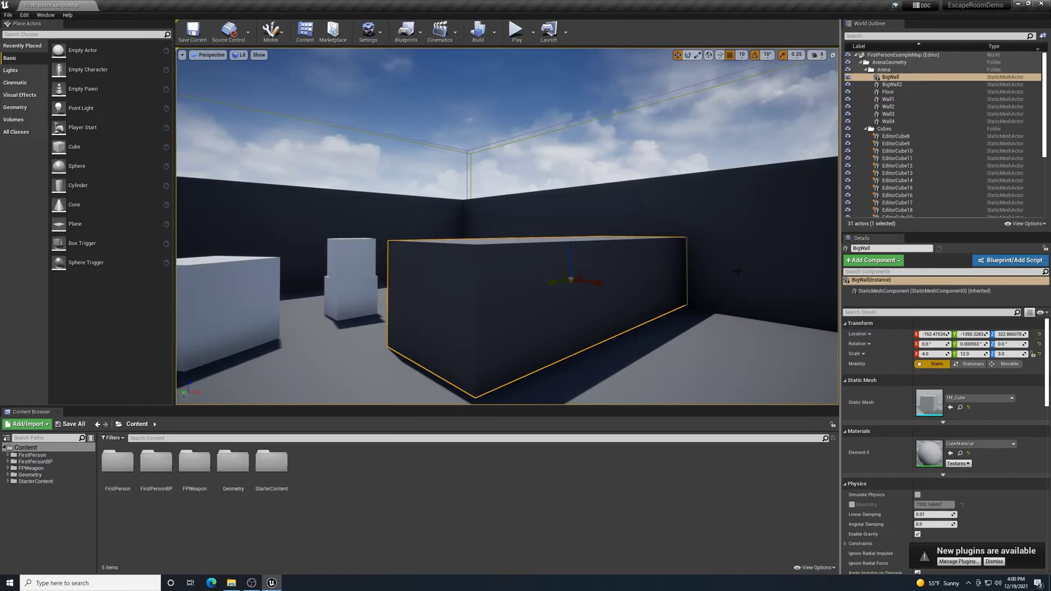
left_click_drag(1046, 331, 1047, 330)
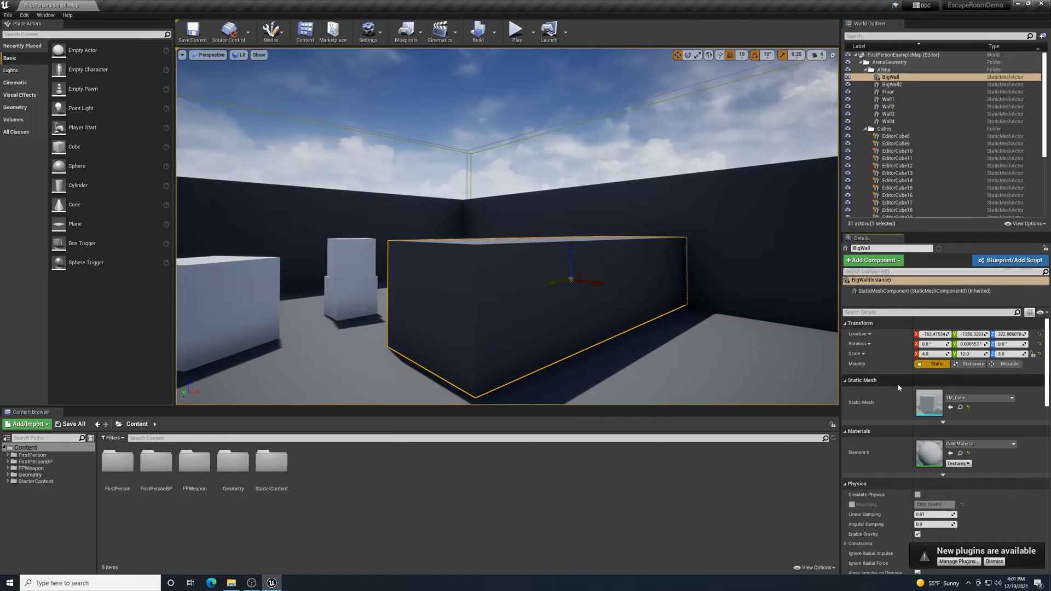
scroll(953, 372, "down", 3)
scroll(954, 372, "down", 1)
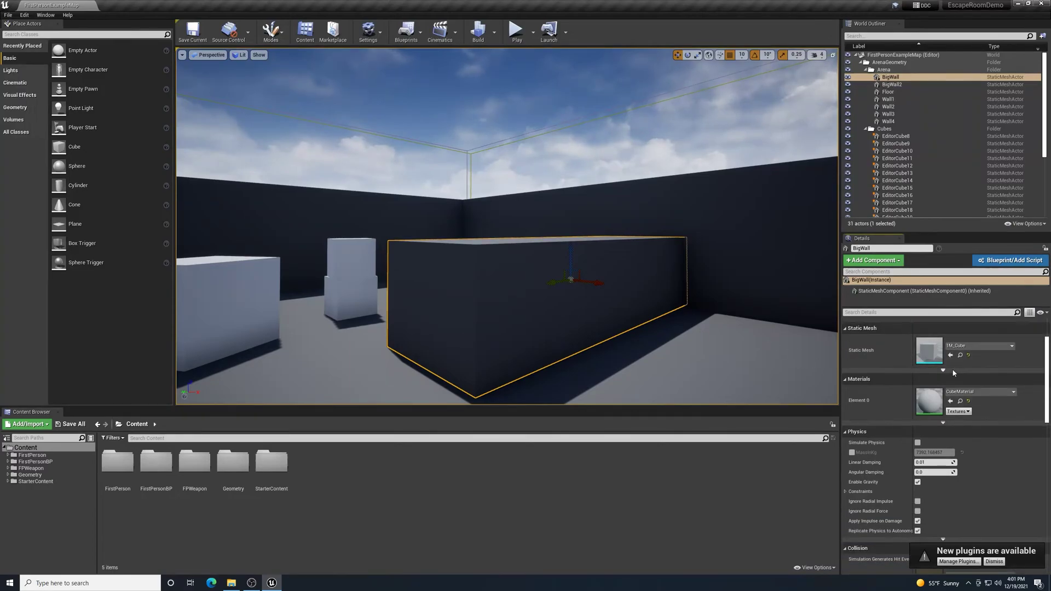
scroll(952, 366, "down", 1)
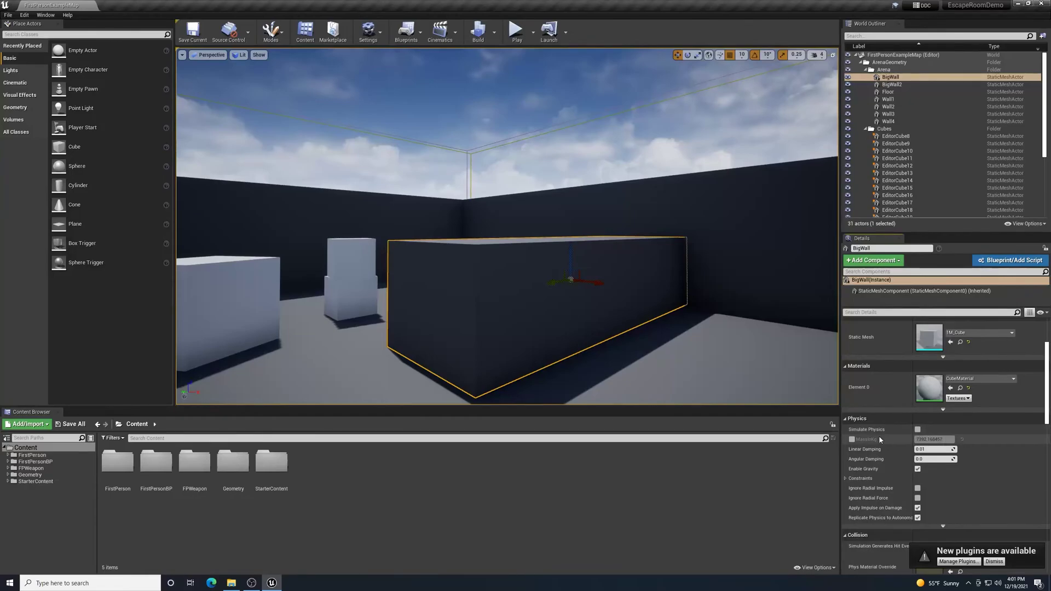
- Look around the arena and fly across it to the stack of three white cubes
right_click_drag(742, 357, 1026, 351)
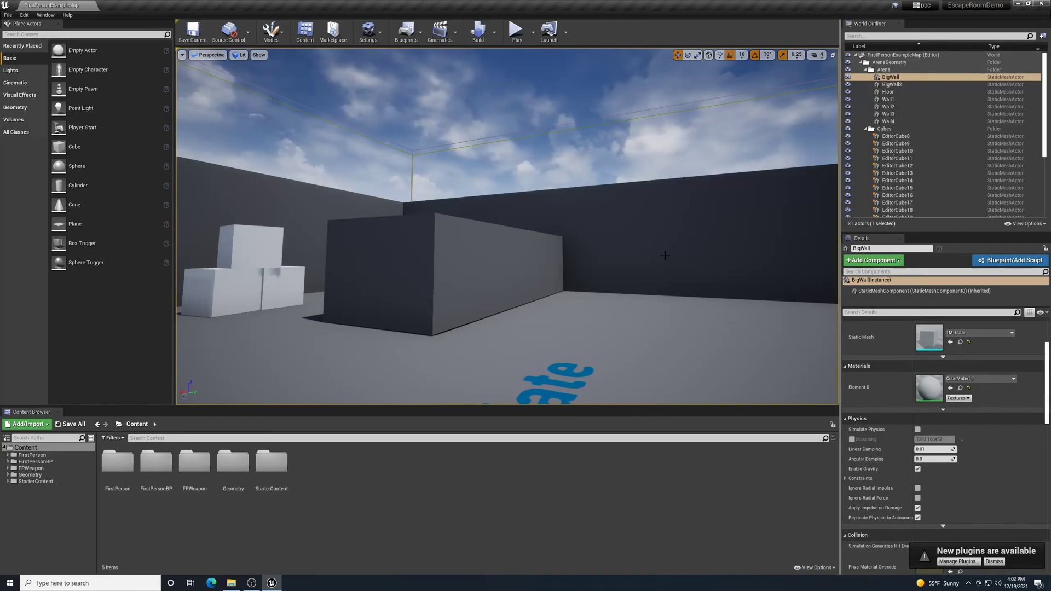
right_click_drag(665, 255, 312, 236)
key("w")
key("w")
right_click_drag(635, 249, 670, 261)
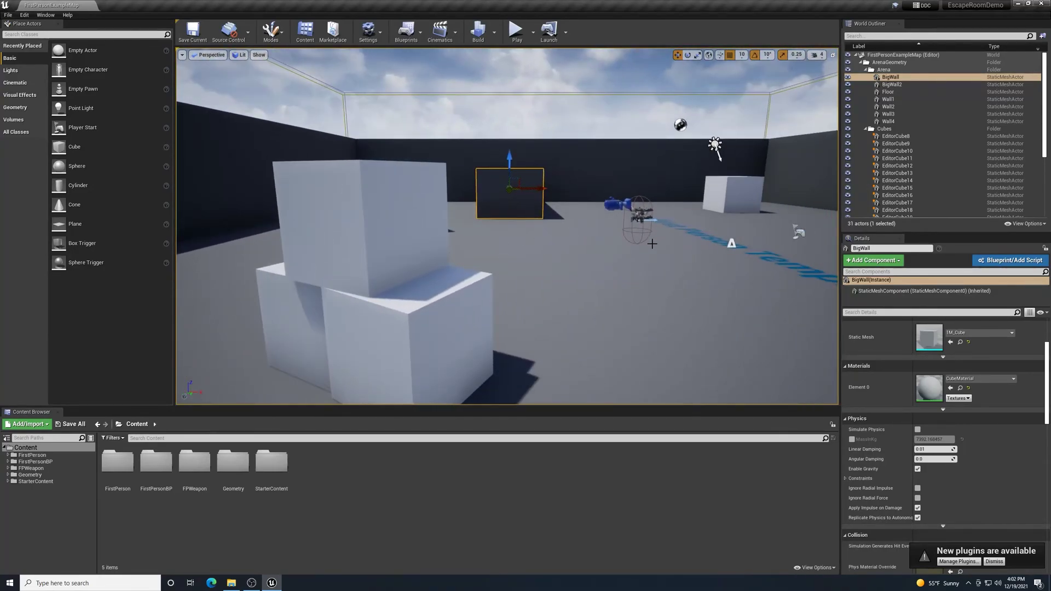
right_click_drag(642, 295, 652, 297)
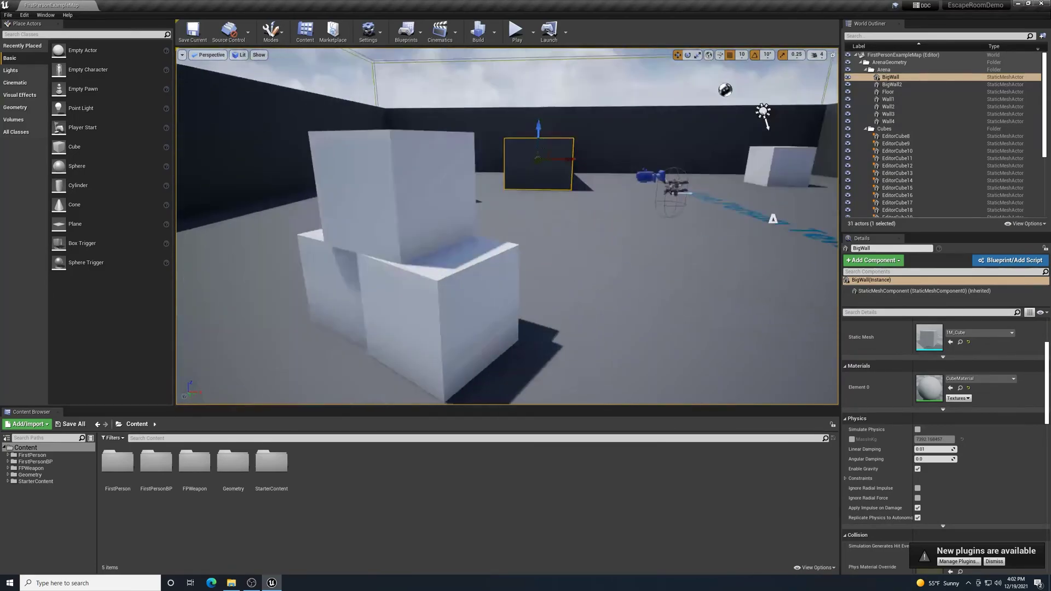
- Fly sideways and forward around the white cube stack to examine it and the surrounding arena from several angles
right_click_drag(507, 226, 634, 200)
key("d")
key("a")
key("w")
key("d")
key("a")
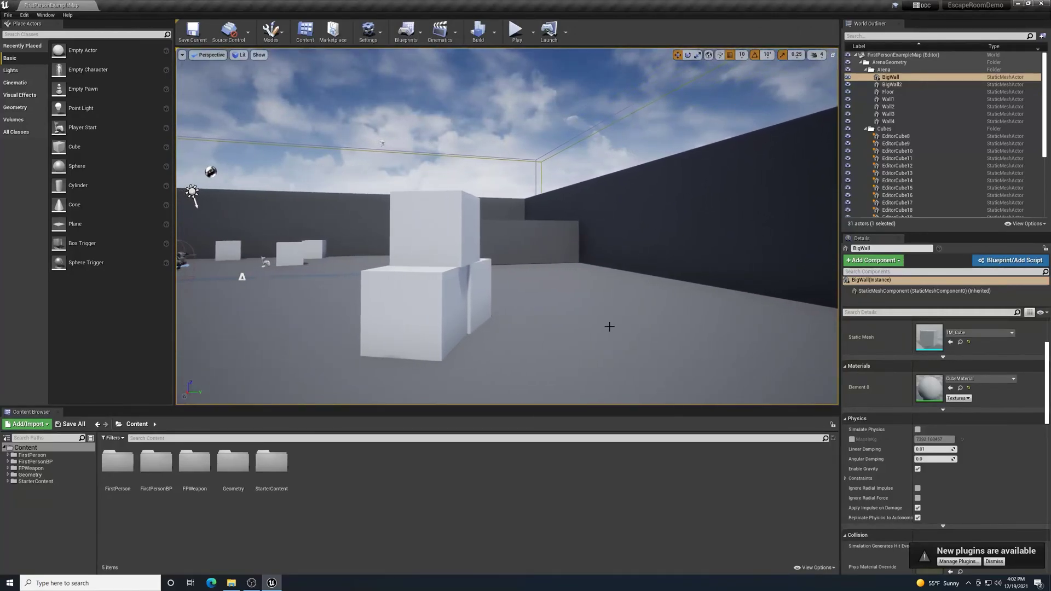
key("w")
key("a")
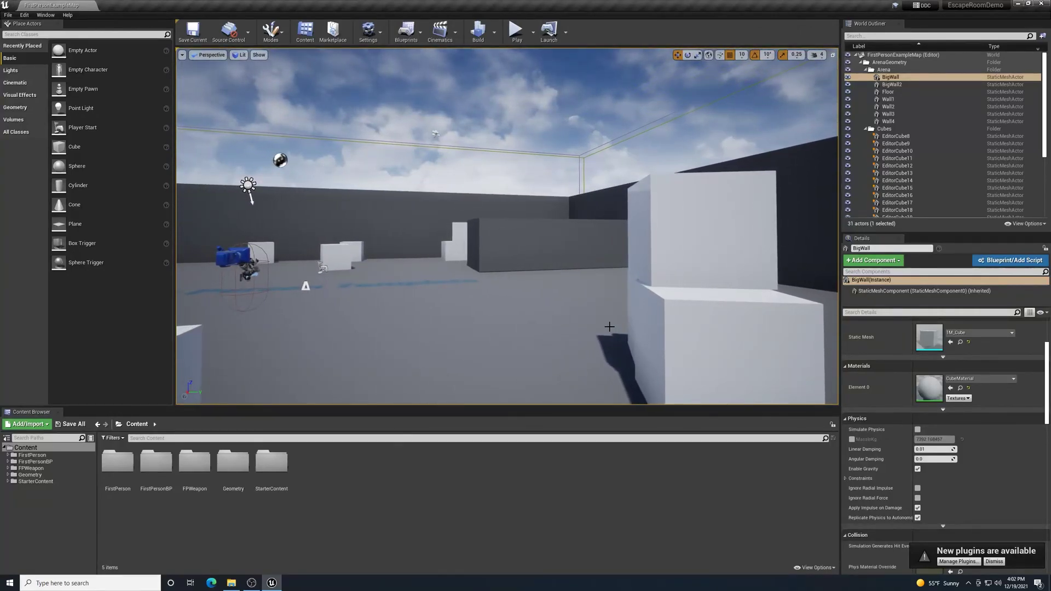
key("d")
key("a")
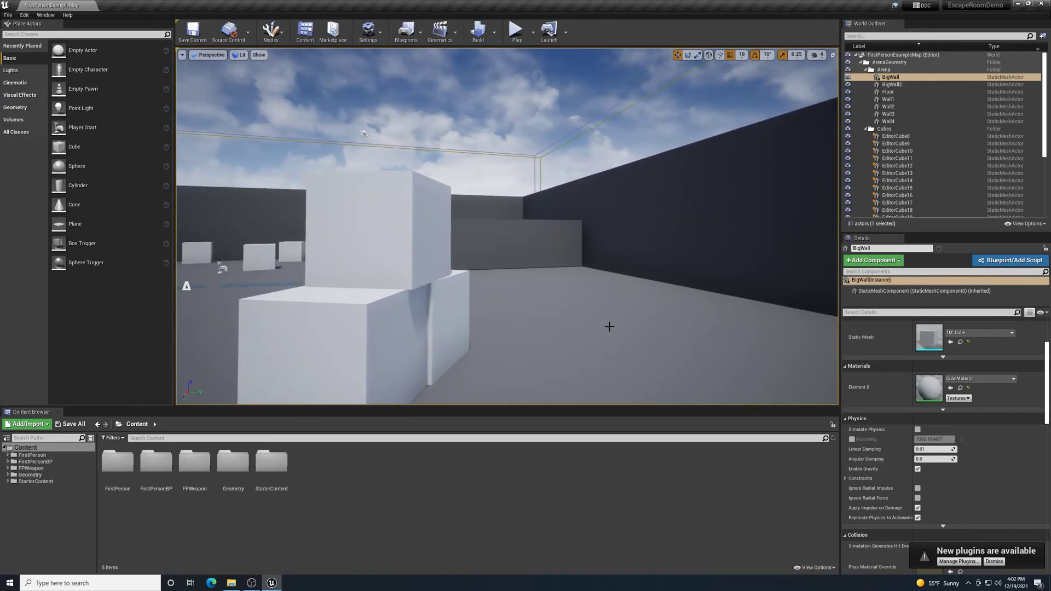
right_click_drag(630, 202, 619, 194)
right_click_drag(686, 217, 686, 217)
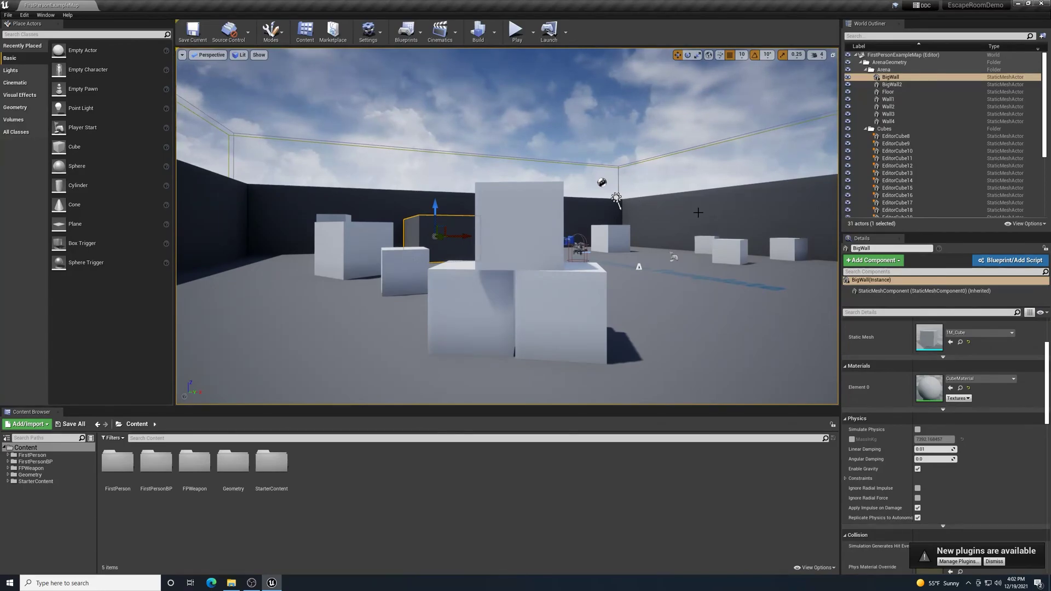
right_click_drag(698, 212, 698, 212)
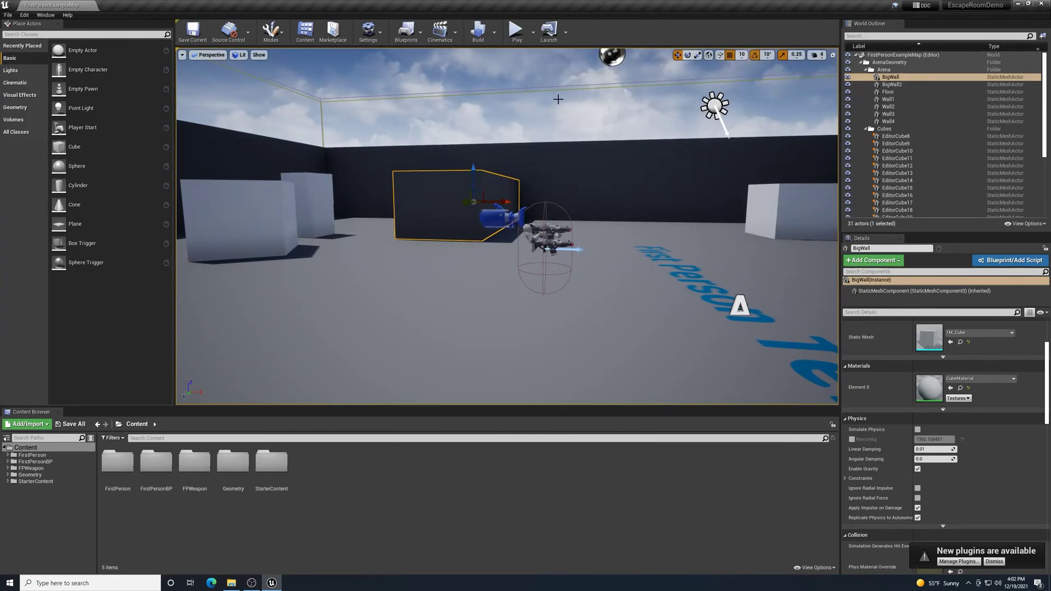
- Save the current level and enlarge the World Outliner to list all of the level's actors
left_click(193, 31)
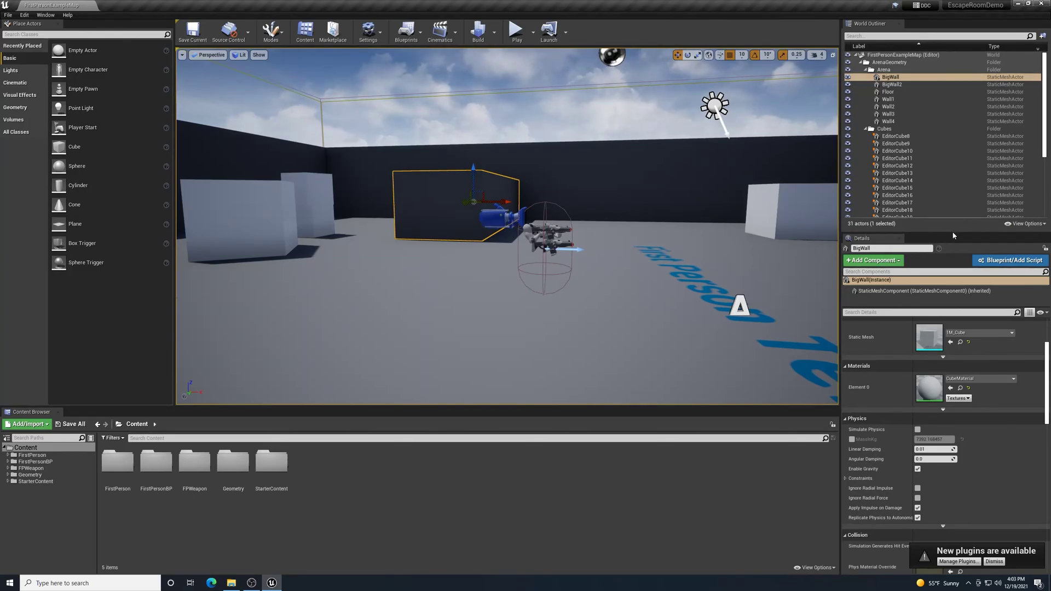
left_click_drag(951, 236, 950, 349)
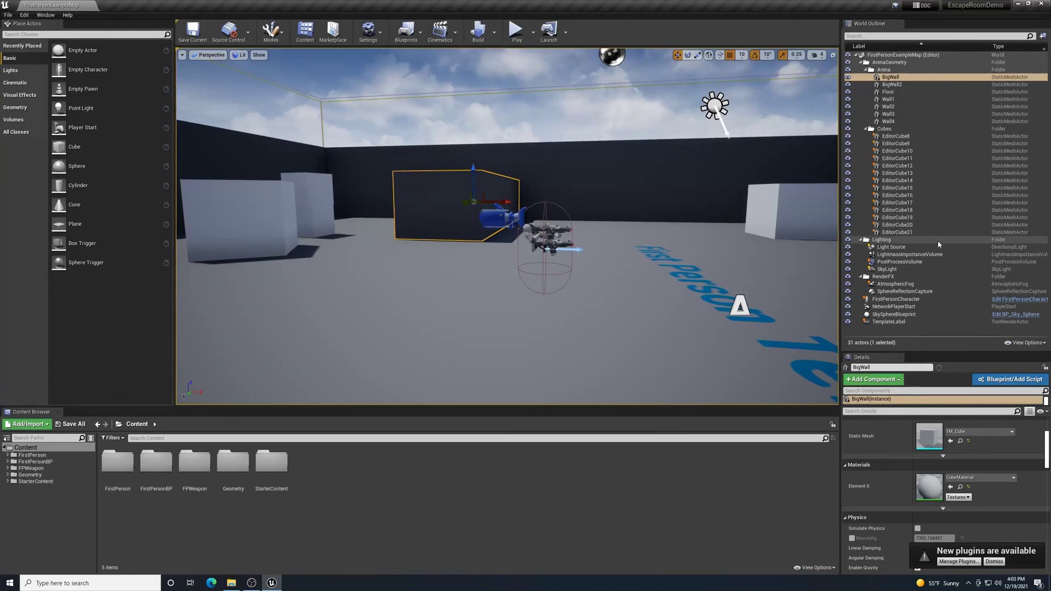
right_click_drag(507, 226, 575, 200)
right_click_drag(673, 225, 743, 232)
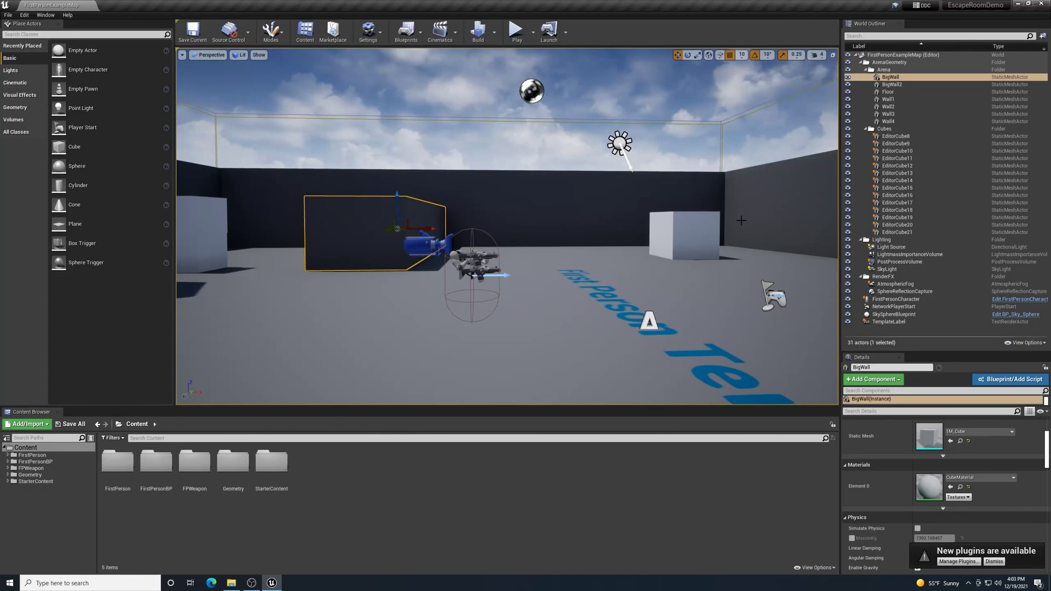